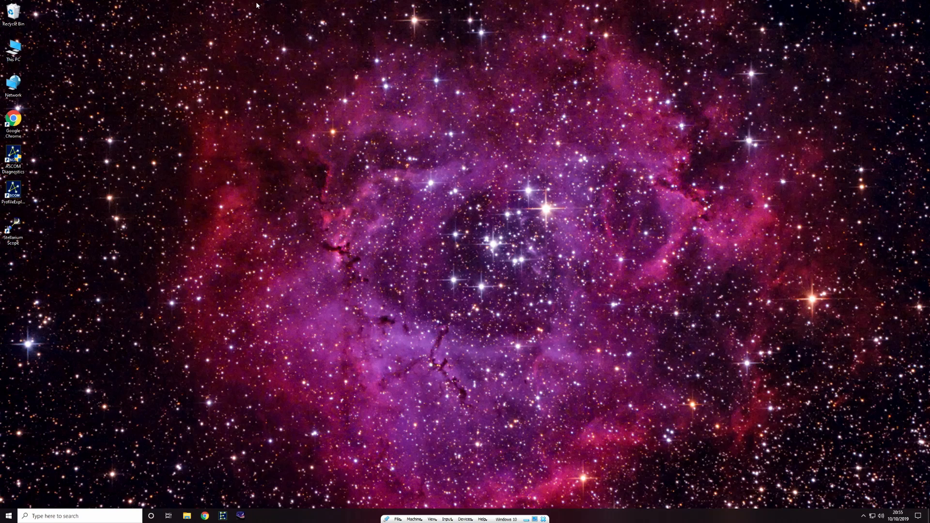
Open the Downloads folder and launch the phd2-2.6.6-installer with permission to make changes
{"action": "double_click", "coordinate": [14, 50]}
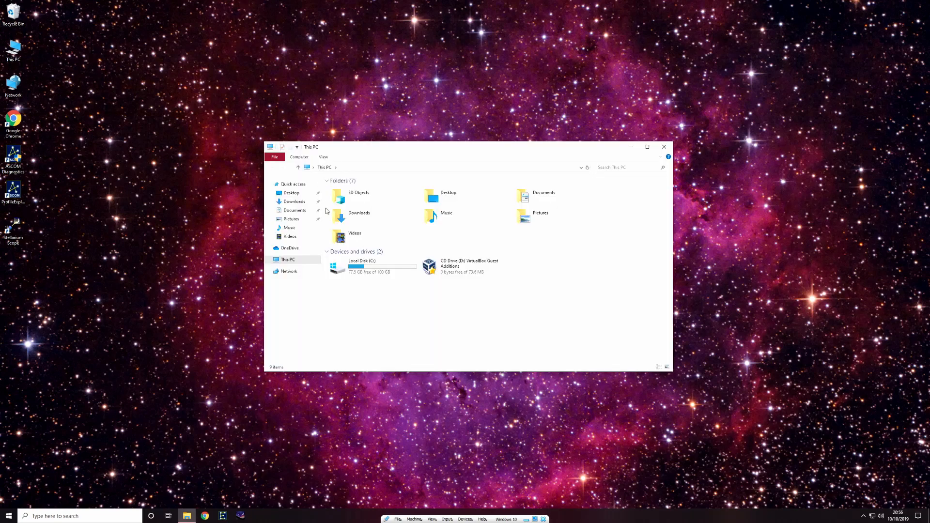
{"action": "left_click", "coordinate": [294, 201]}
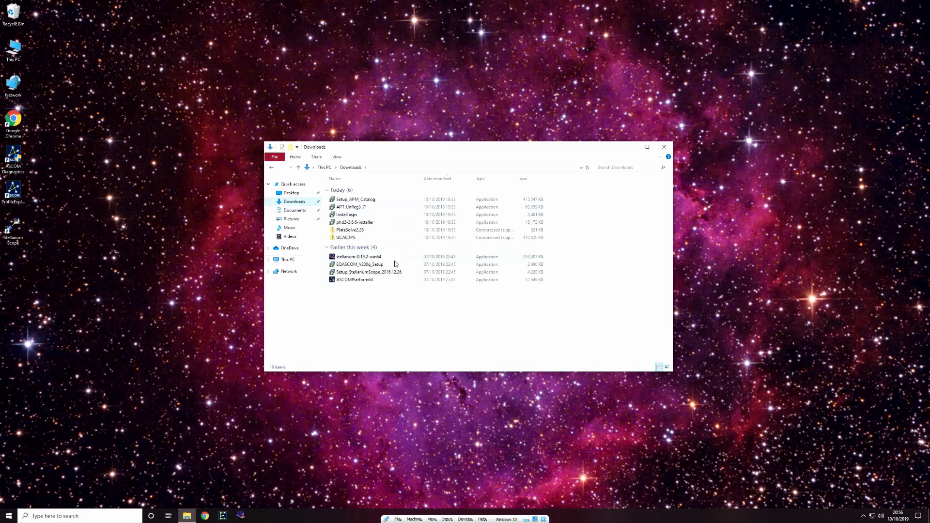
{"action": "double_click", "coordinate": [385, 226]}
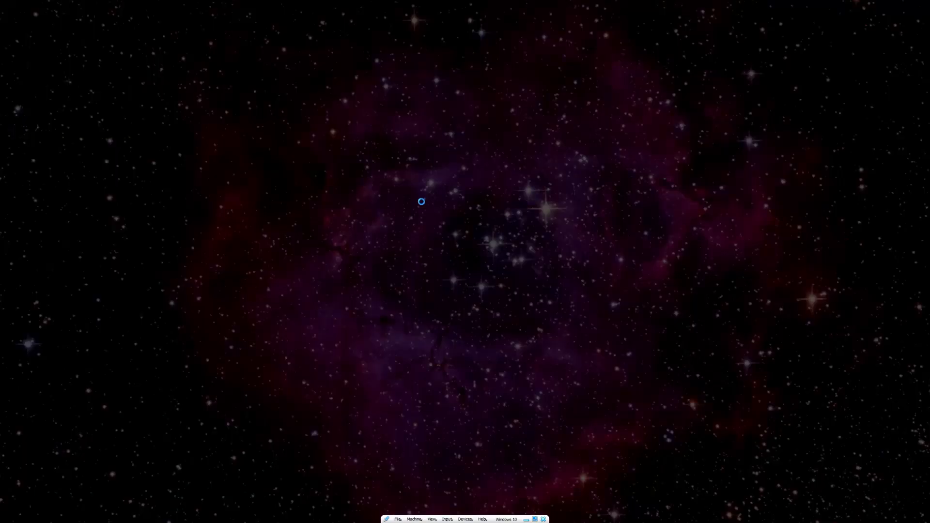
{"action": "left_click", "coordinate": [445, 312]}
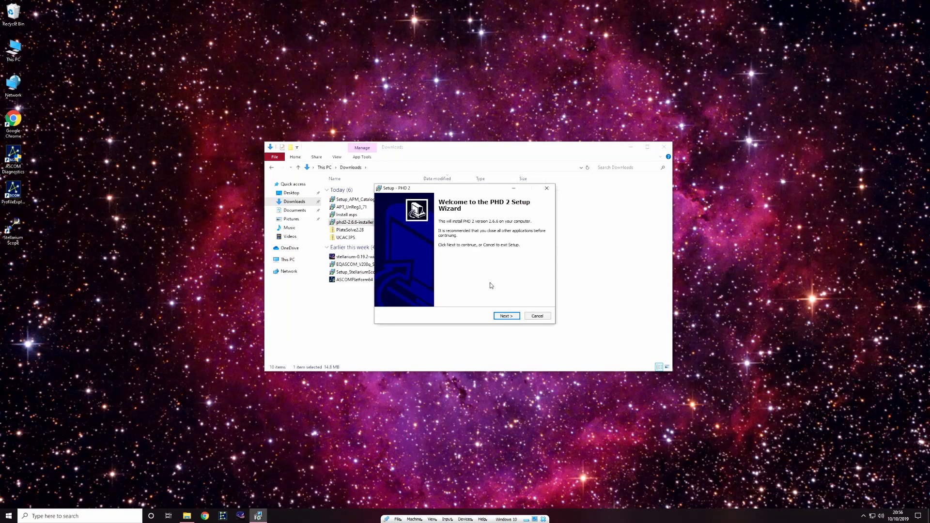
Install PHD 2 in the default destination folder, skipping the README and launching the program after installation
{"action": "left_click", "coordinate": [507, 316]}
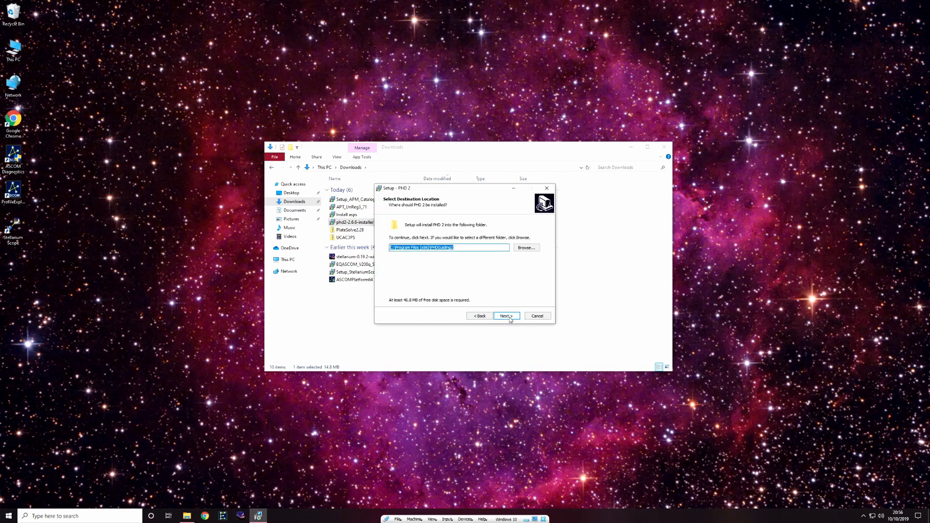
{"action": "left_click", "coordinate": [507, 318]}
{"action": "left_click", "coordinate": [509, 318]}
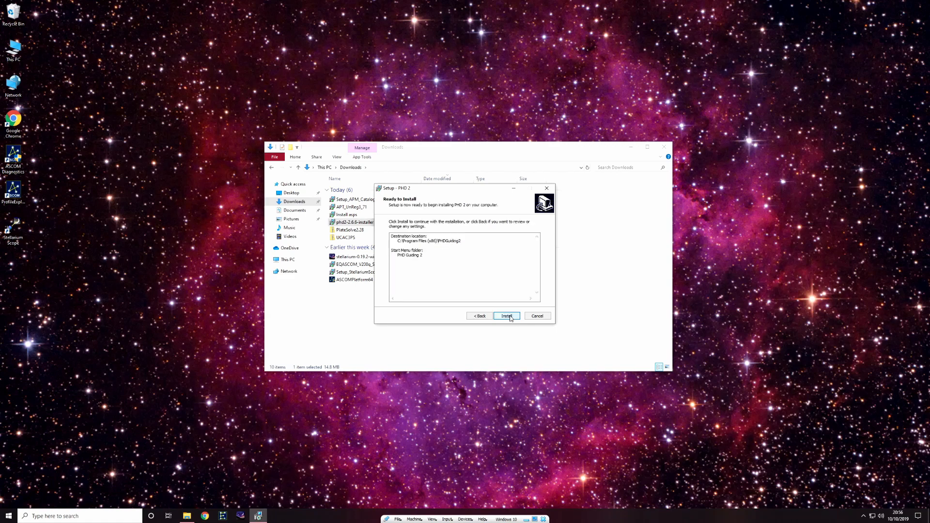
{"action": "left_click", "coordinate": [508, 317]}
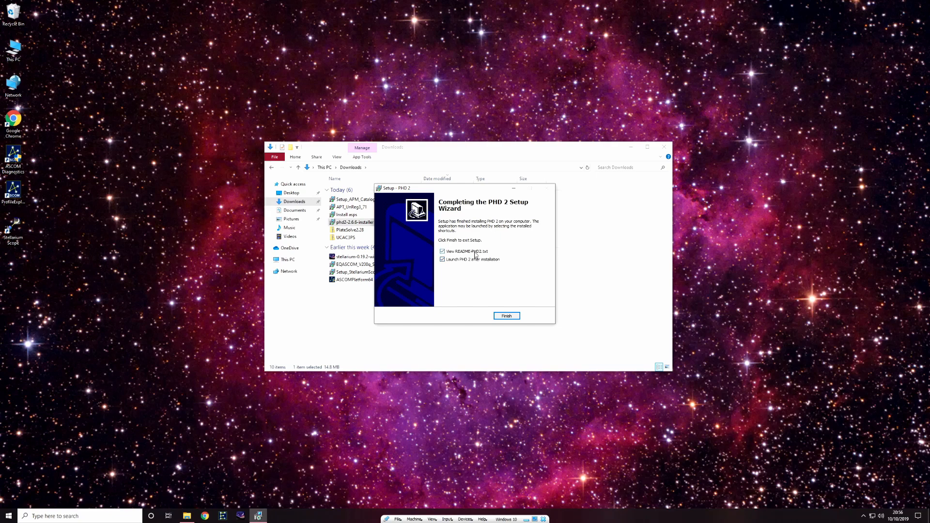
{"action": "left_click", "coordinate": [475, 253]}
{"action": "left_click", "coordinate": [510, 318]}
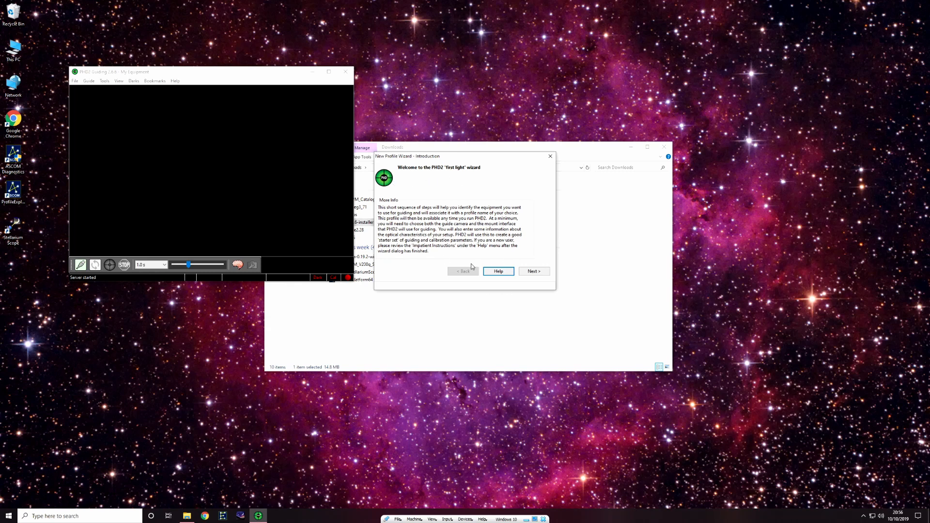
Begin the new profile wizard and choose Camera V2 simulator (ASCOM) as an already connected guide camera
{"action": "left_click", "coordinate": [530, 272]}
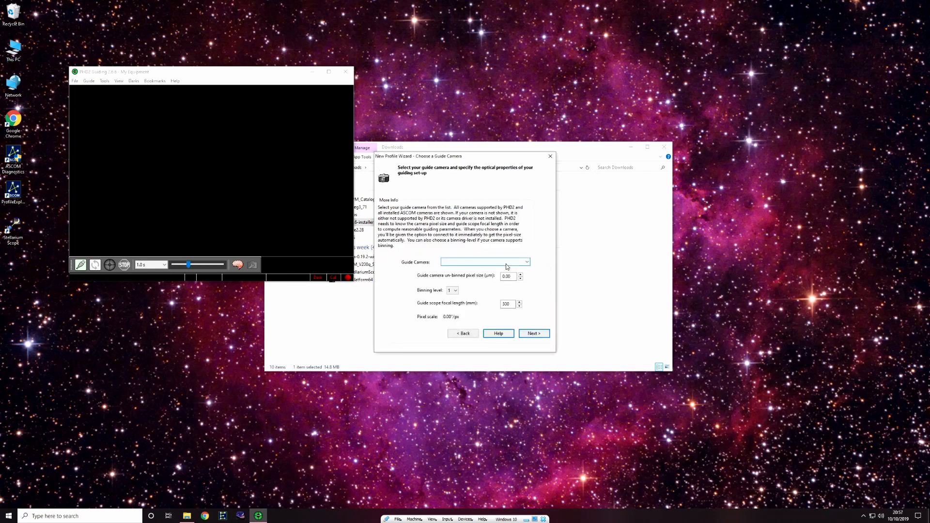
{"action": "left_click", "coordinate": [507, 262]}
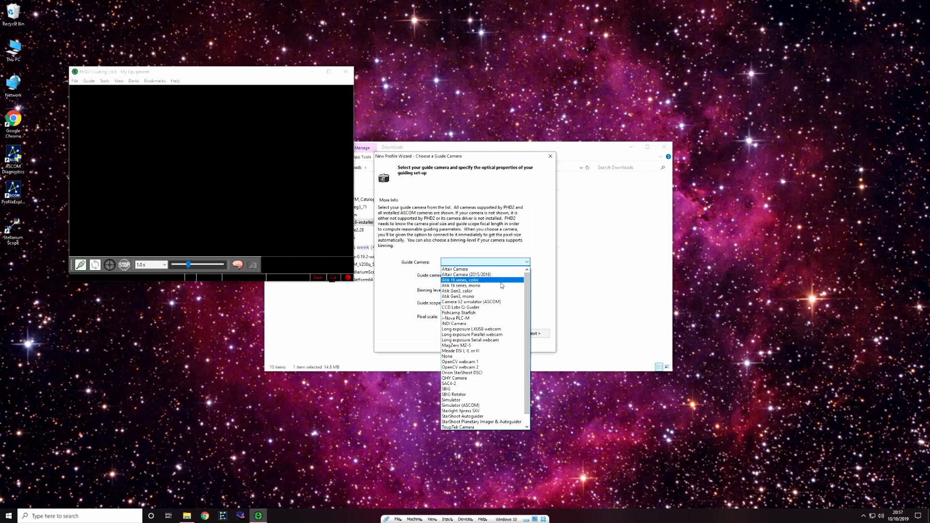
{"action": "scroll", "coordinate": [500, 286], "scroll_direction": "down", "scroll_amount": 2}
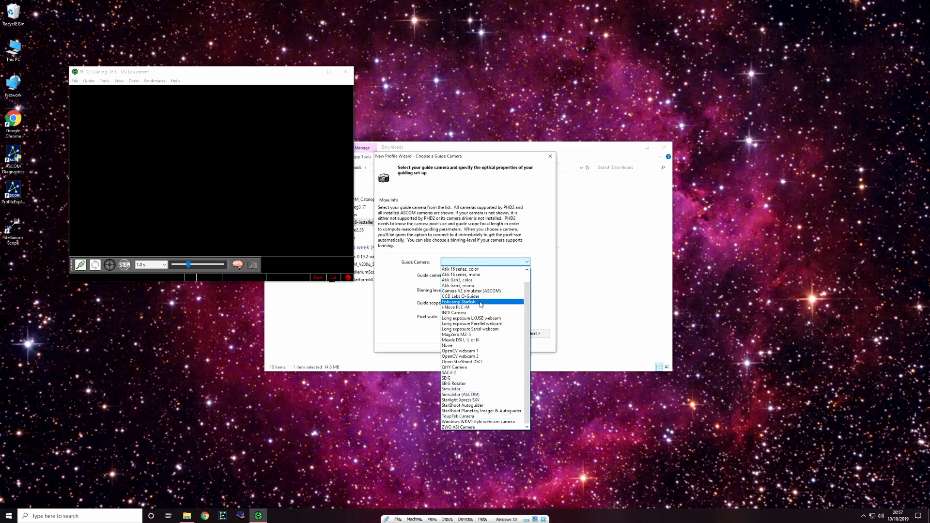
{"action": "scroll", "coordinate": [482, 305], "scroll_direction": "up", "scroll_amount": 2}
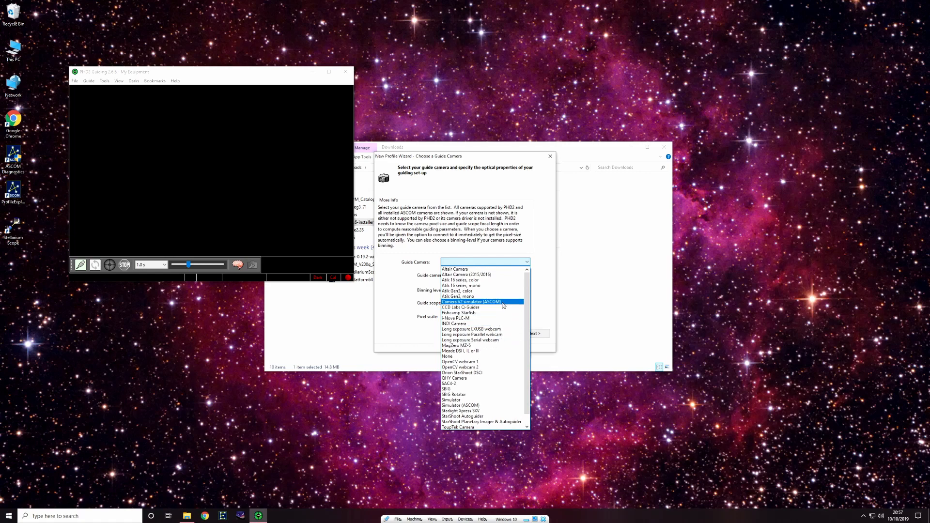
{"action": "left_click", "coordinate": [502, 305]}
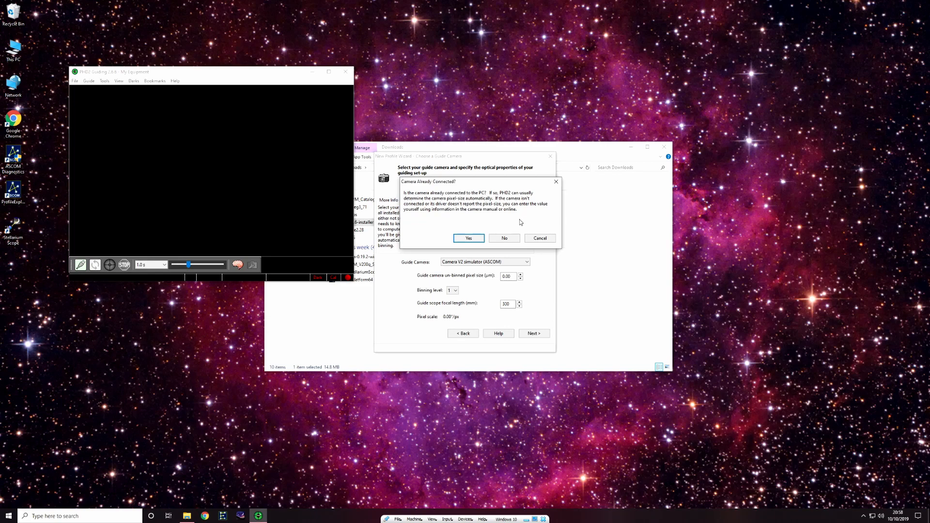
{"action": "key", "text": "Return"}
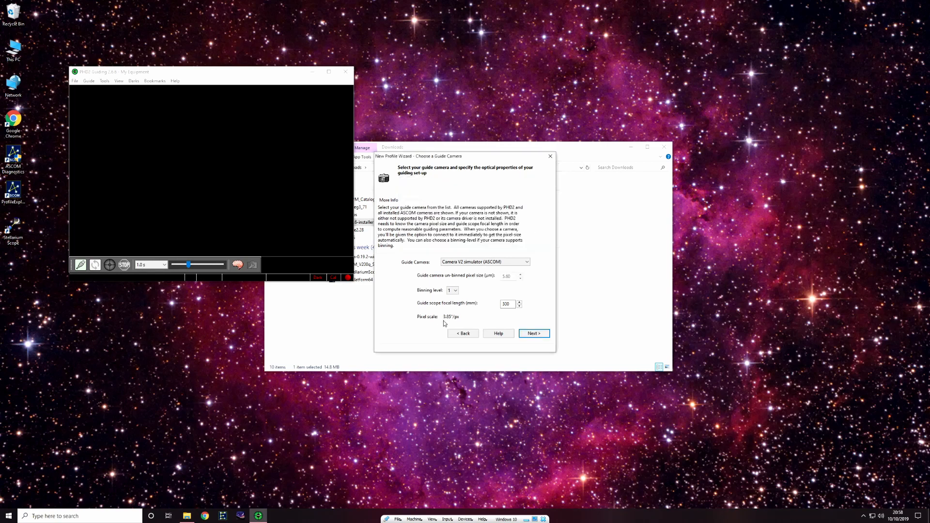
Set the guide scope focal length to 170 mm and continue to the mount connection page
{"action": "mouse_move", "coordinate": [514, 306]}
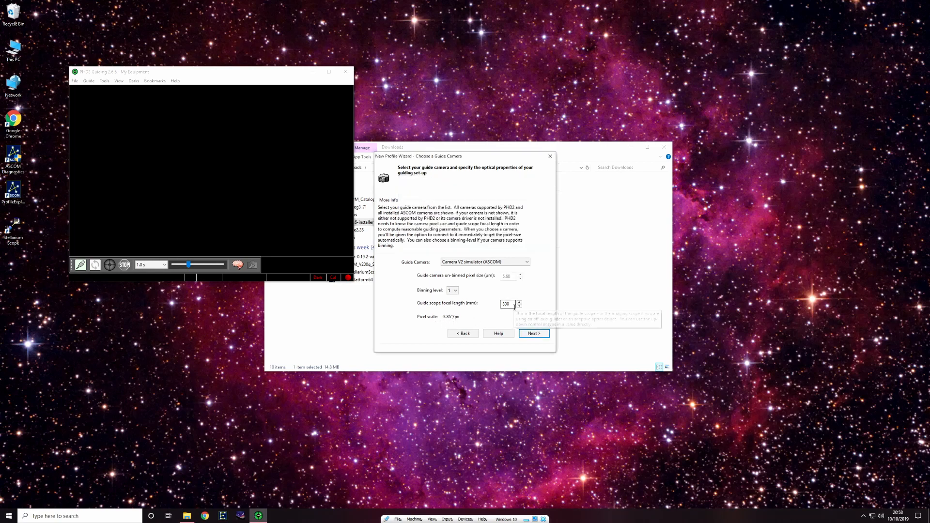
{"action": "left_click", "coordinate": [512, 305]}
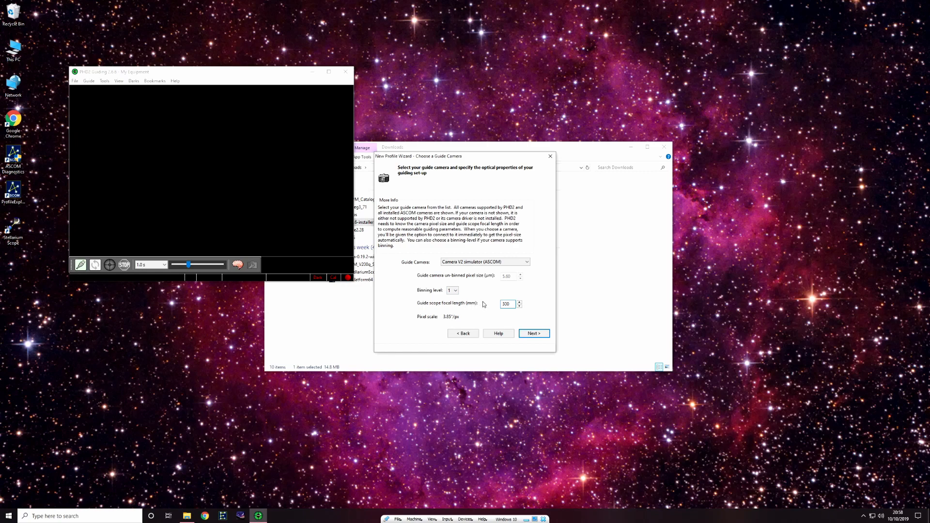
{"action": "double_click", "coordinate": [513, 307]}
{"action": "left_click", "coordinate": [515, 304]}
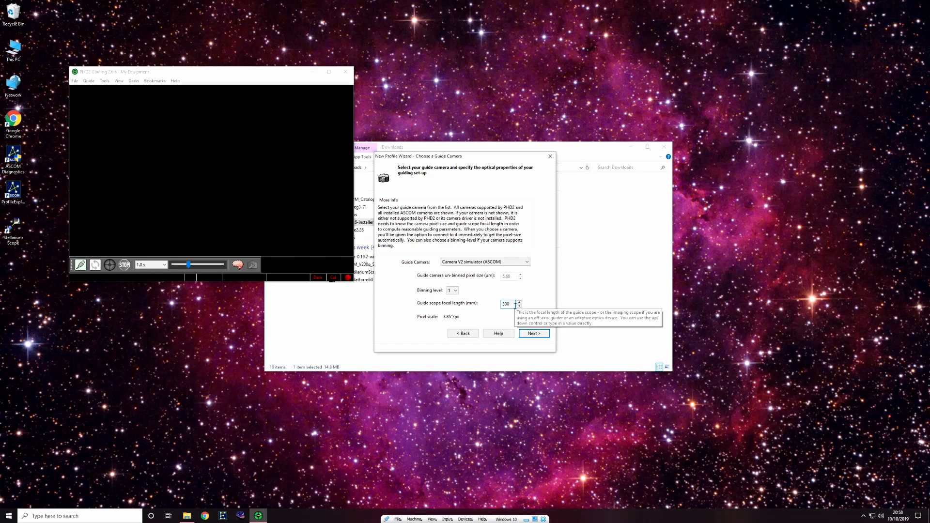
{"action": "double_click", "coordinate": [515, 304]}
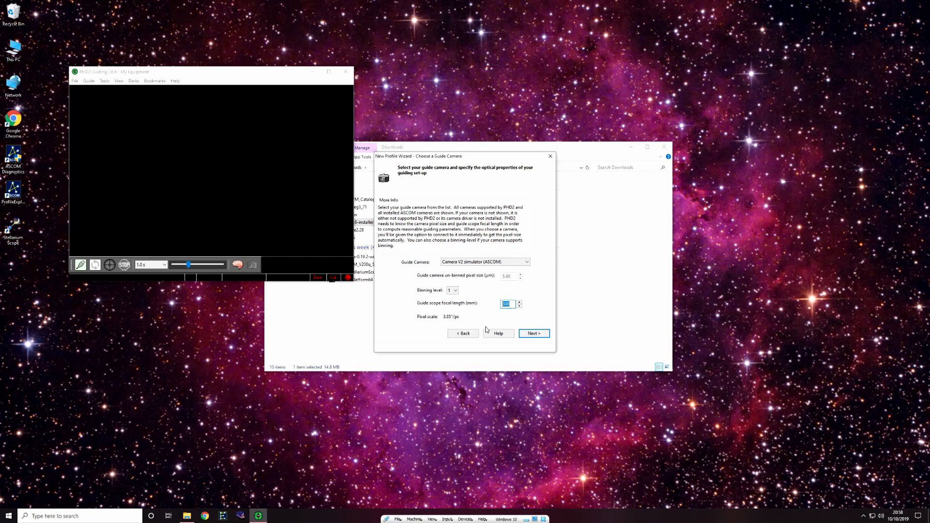
{"action": "type", "text": "170"}
{"action": "left_click", "coordinate": [534, 335]}
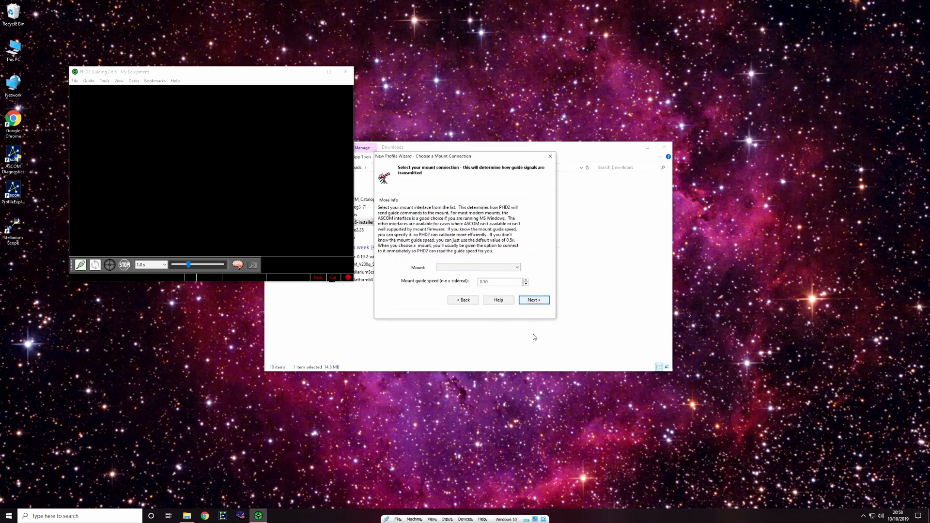
Choose EQMOD ASCOM HEQ5/6 as a mount that is not yet connected, accepting the default guide speed
{"action": "left_click", "coordinate": [518, 268]}
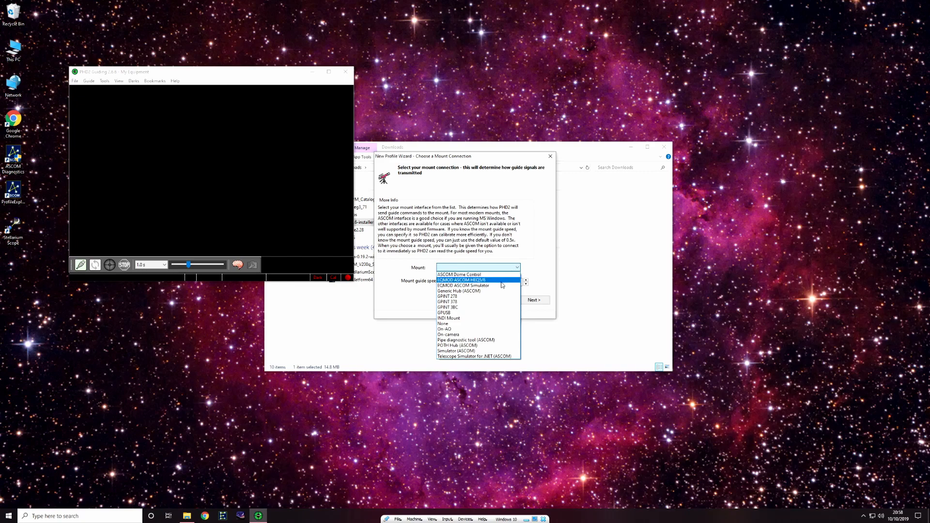
{"action": "left_click", "coordinate": [503, 281]}
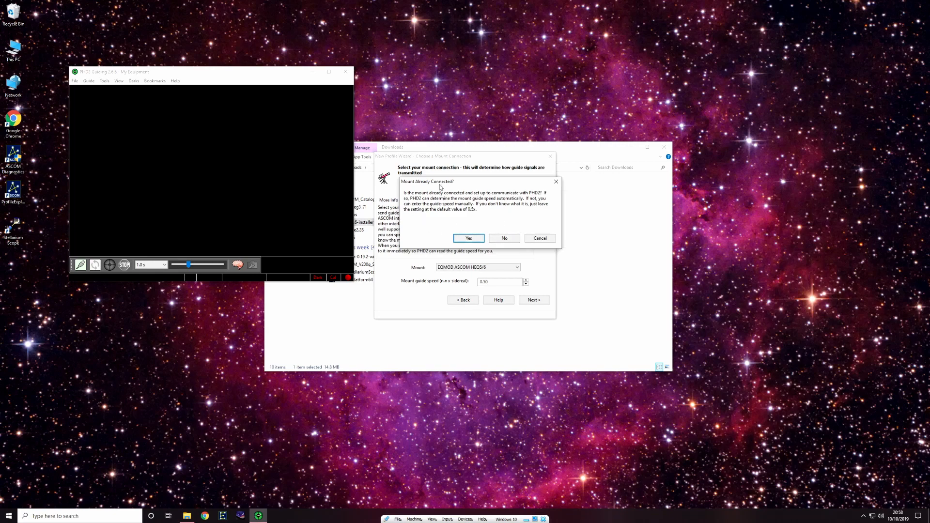
{"action": "left_click", "coordinate": [505, 239]}
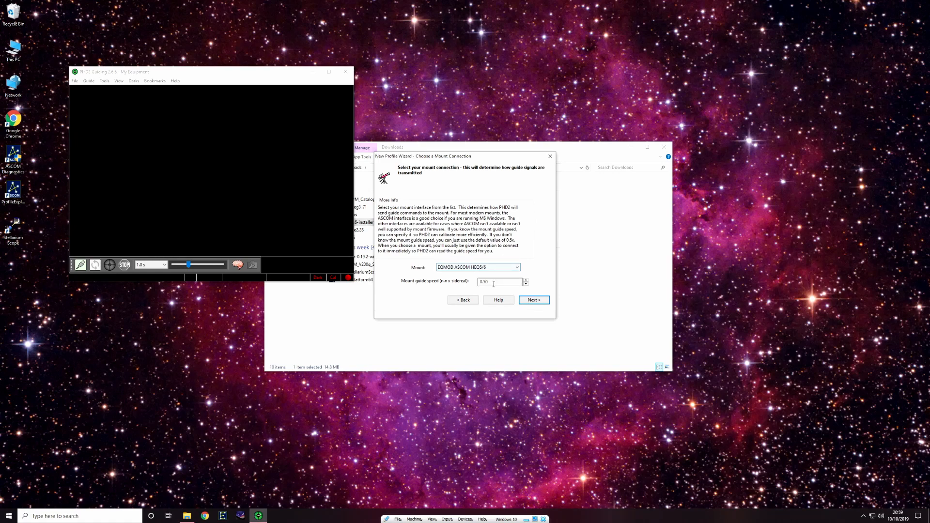
{"action": "mouse_move", "coordinate": [495, 284]}
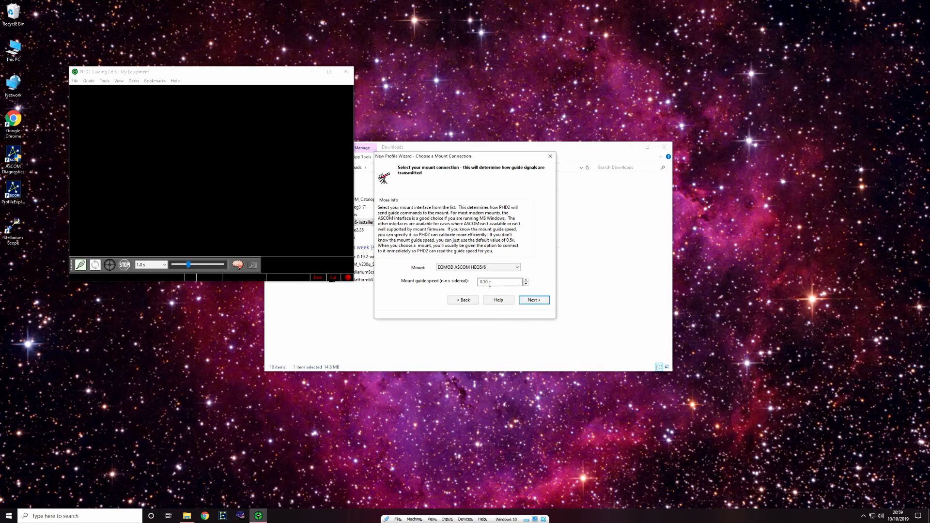
{"action": "left_click", "coordinate": [532, 301]}
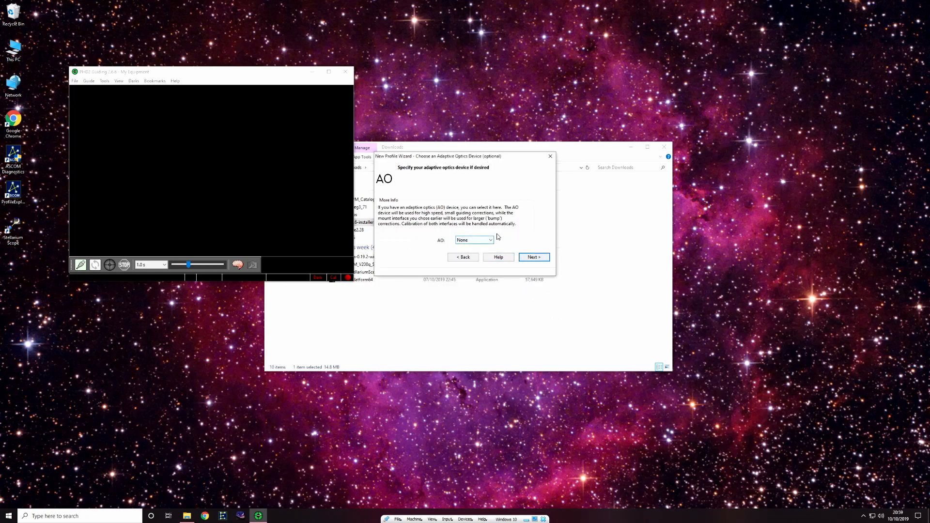
Accept None as the adaptive optics device, name the profile "main" and finish the wizard
{"action": "left_click", "coordinate": [533, 258]}
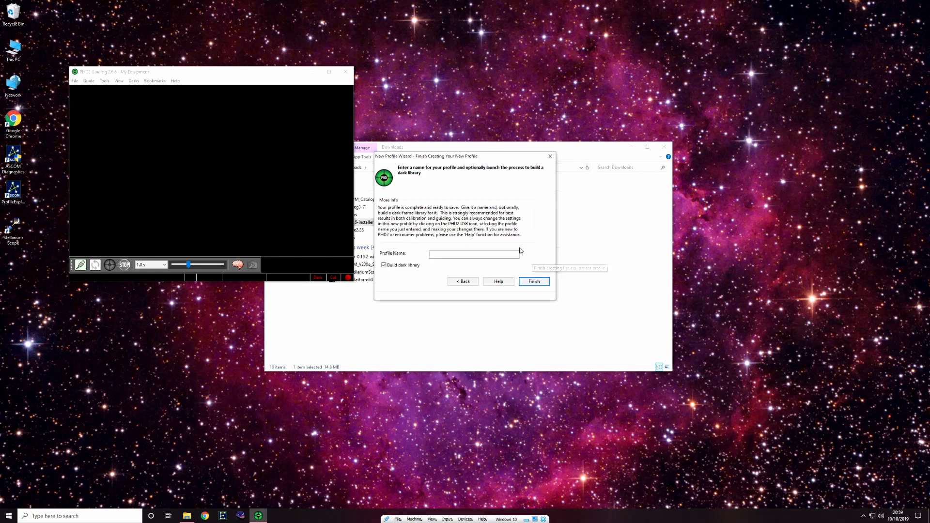
{"action": "left_click", "coordinate": [480, 253]}
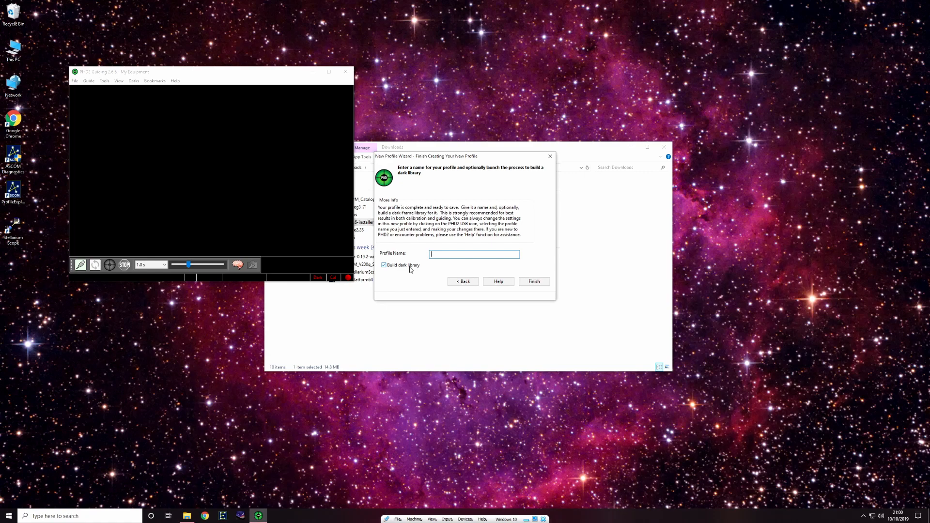
{"action": "type", "text": "main"}
{"action": "left_click", "coordinate": [537, 283]}
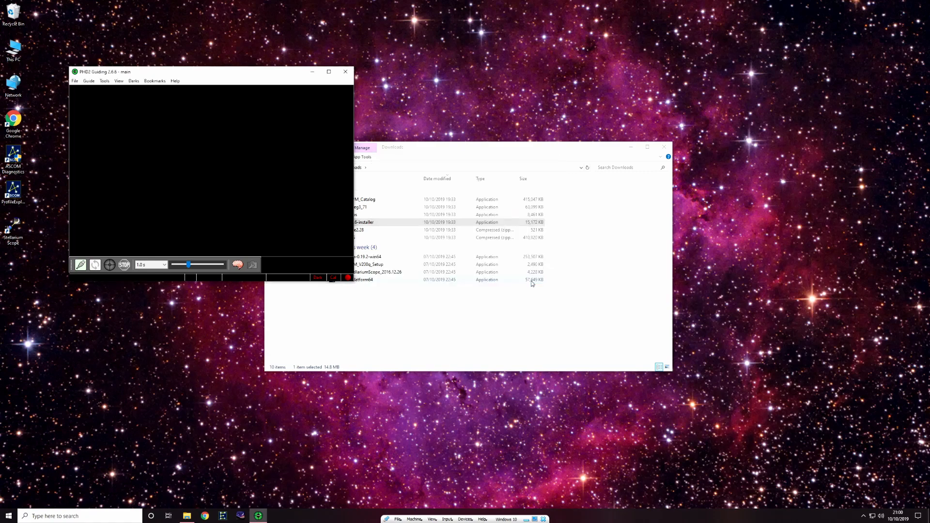
Move the PHD2 window towards the middle of the desktop and display the guiding graph and guide stats
{"action": "left_click_drag", "start_coordinate": [168, 73], "coordinate": [482, 97]}
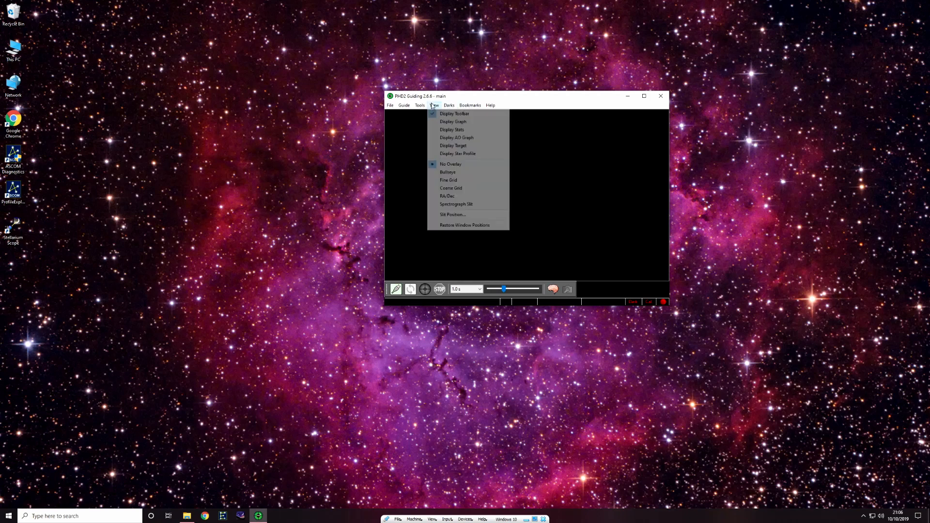
{"action": "left_click", "coordinate": [434, 106]}
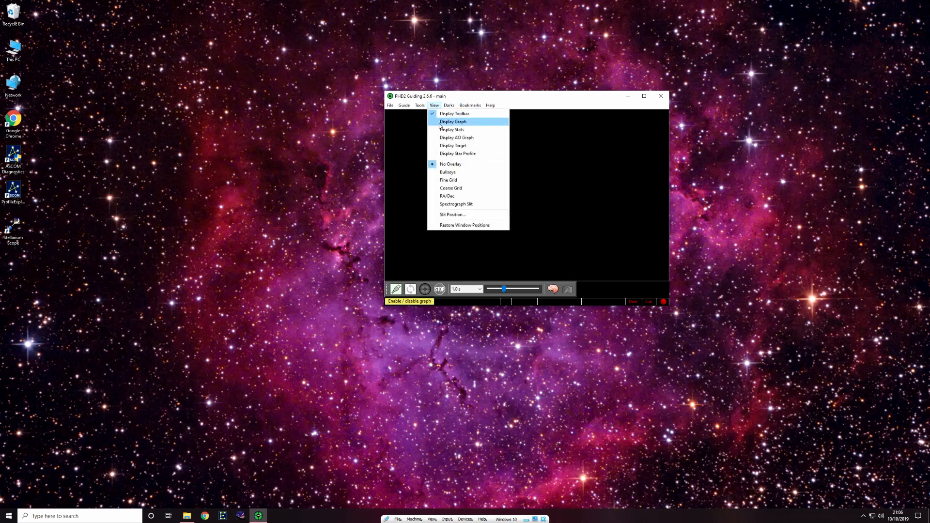
{"action": "left_click", "coordinate": [439, 122]}
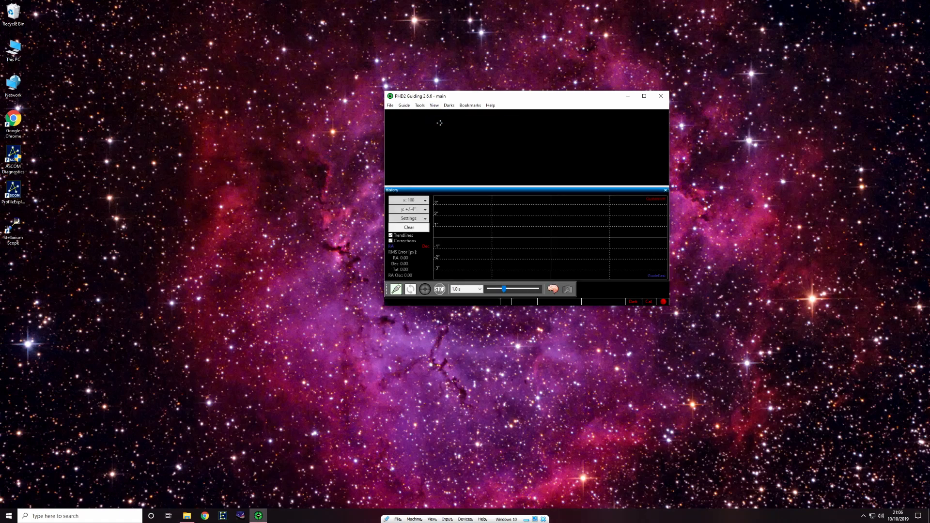
{"action": "left_click", "coordinate": [447, 105]}
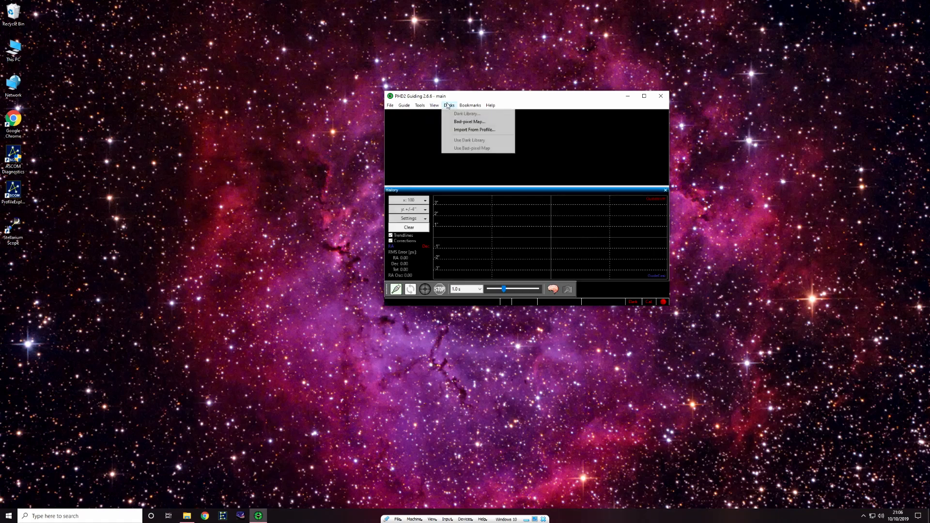
{"action": "mouse_move", "coordinate": [435, 105]}
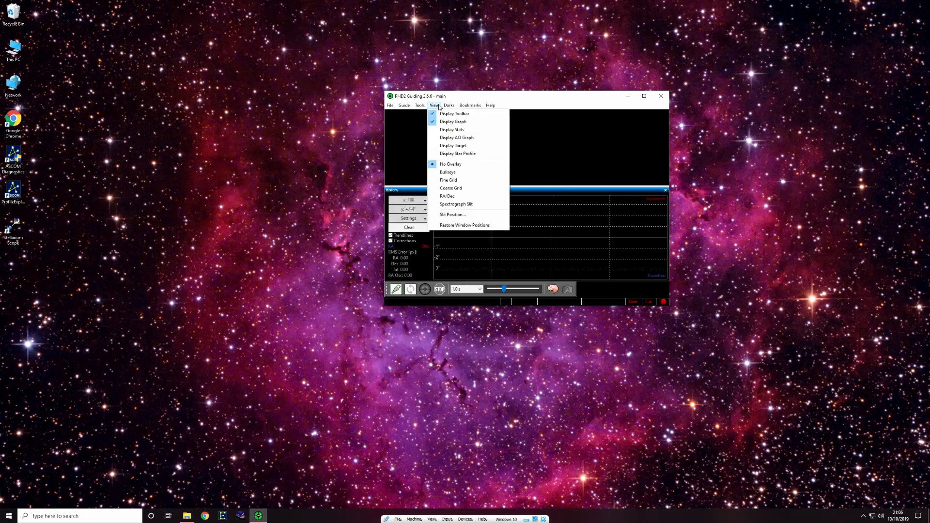
{"action": "left_click", "coordinate": [446, 130]}
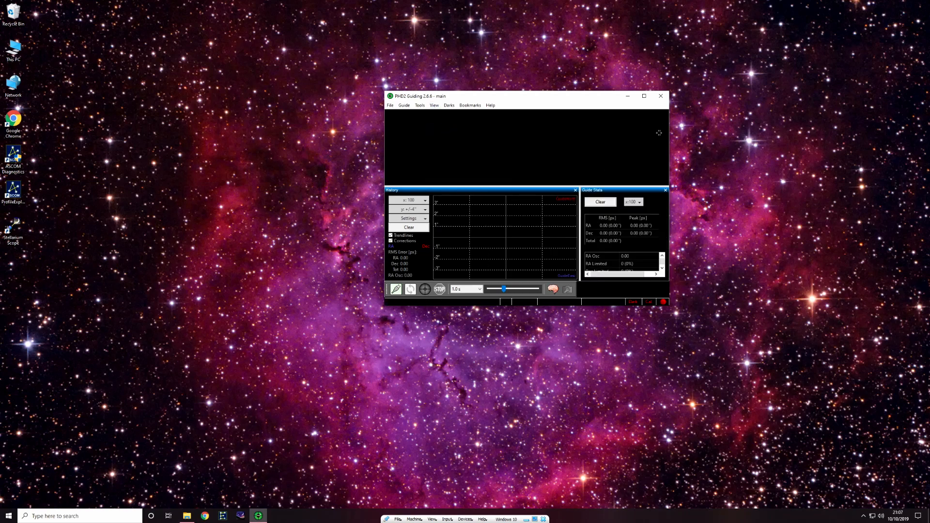
Set the camera exposure duration to 2.5 s
{"action": "left_click", "coordinate": [479, 290]}
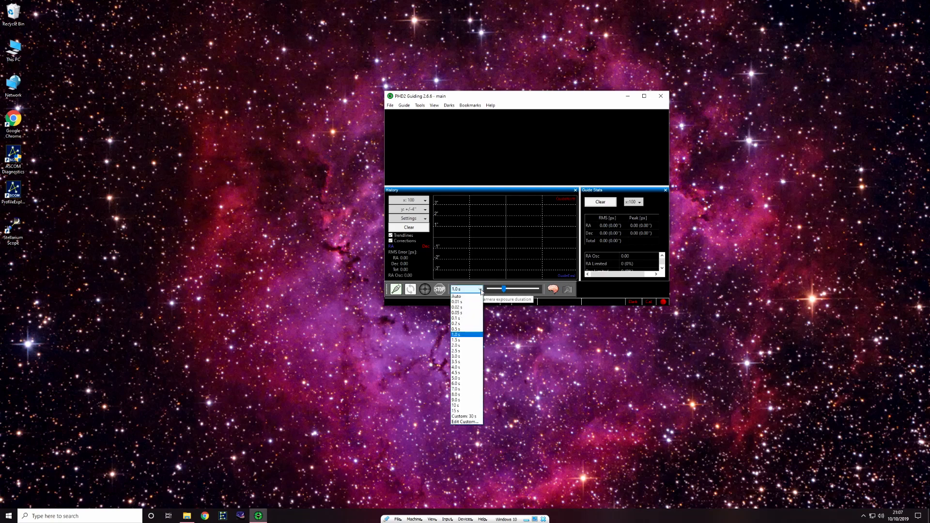
{"action": "left_click", "coordinate": [468, 351]}
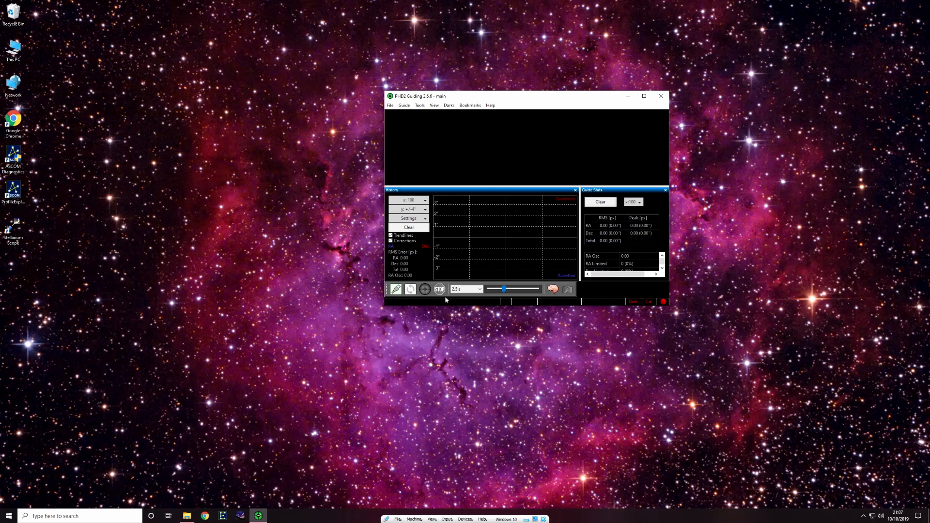
Connect the Camera V2 simulator and EQMOD ASCOM Simulator mount, and move the PHD2 window clear of the EQMOD window
{"action": "left_click", "coordinate": [396, 289]}
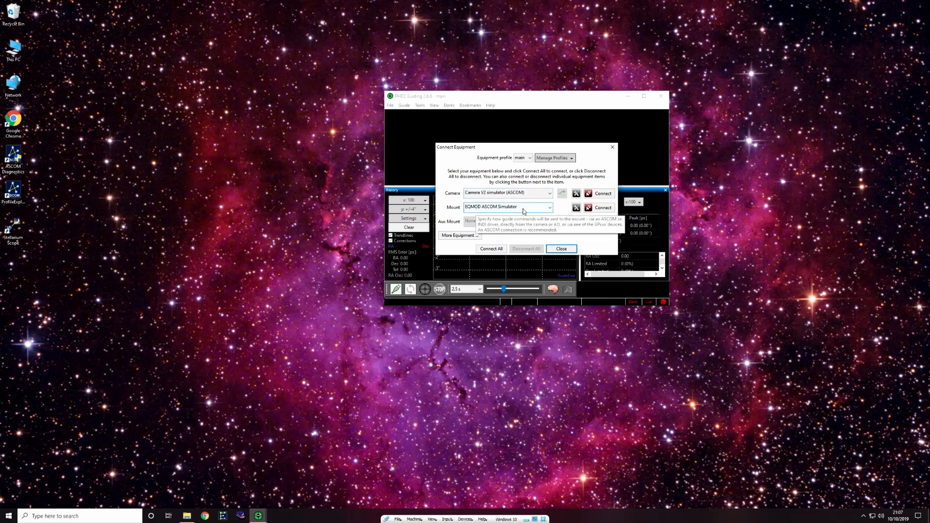
{"action": "left_click", "coordinate": [492, 249]}
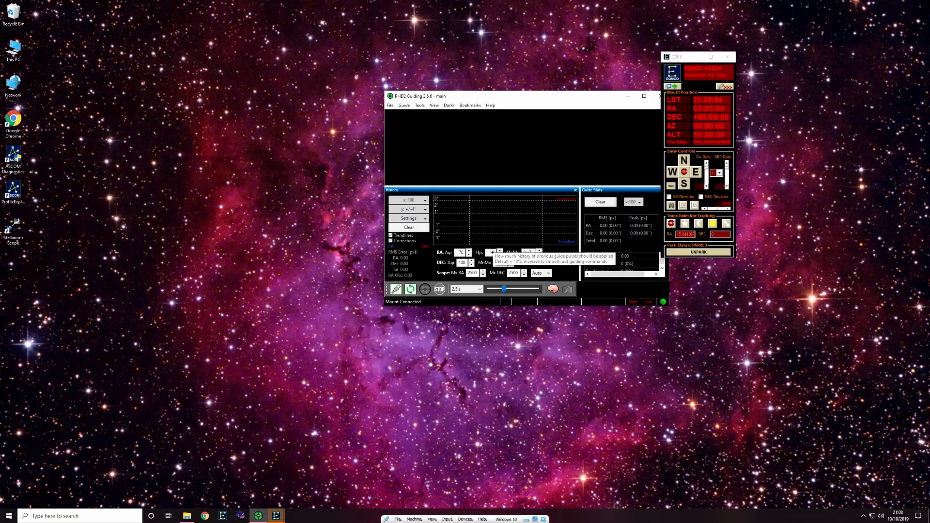
{"action": "left_click_drag", "start_coordinate": [552, 98], "coordinate": [506, 85]}
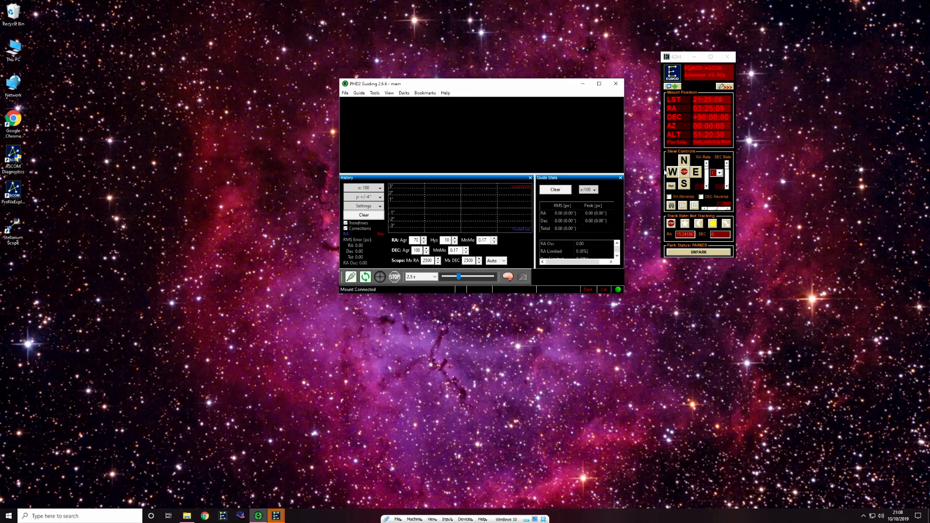
Start looping exposures, select a guide star in the camera image, and stop looping
{"action": "left_click", "coordinate": [366, 278]}
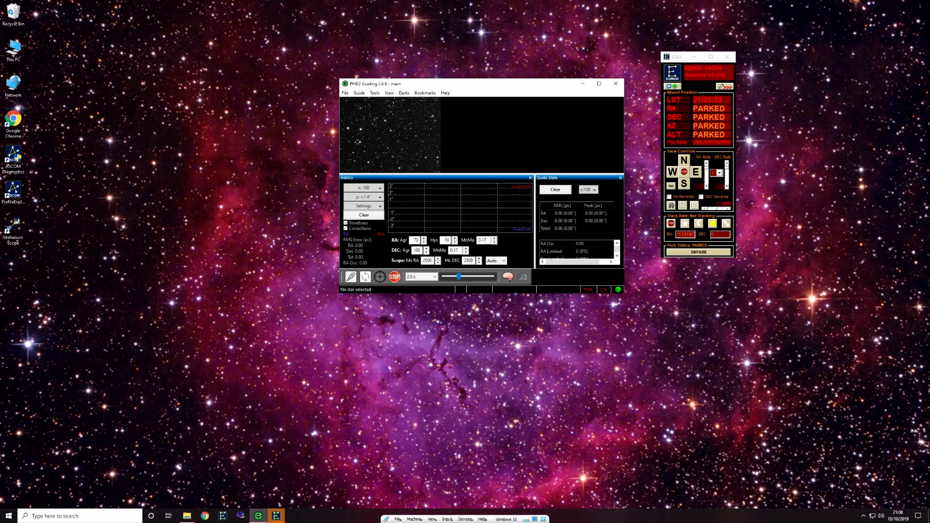
{"action": "left_click", "coordinate": [388, 148]}
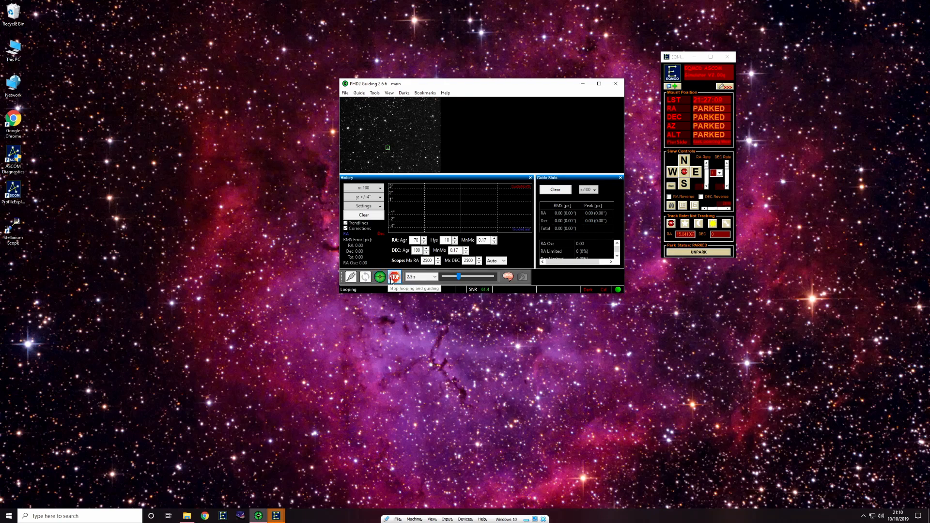
{"action": "left_click", "coordinate": [393, 278]}
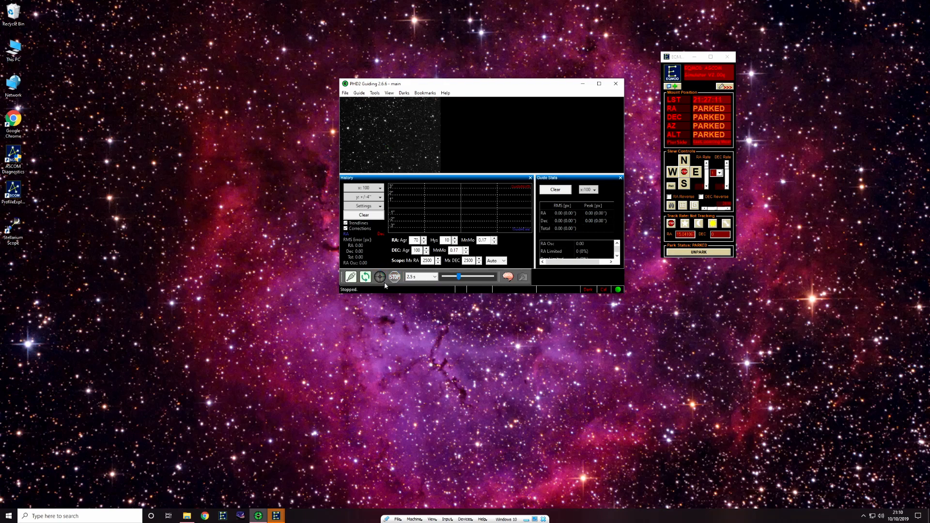
Disconnect all the equipment, close the connection dialog and exit PHD2
{"action": "left_click", "coordinate": [351, 277]}
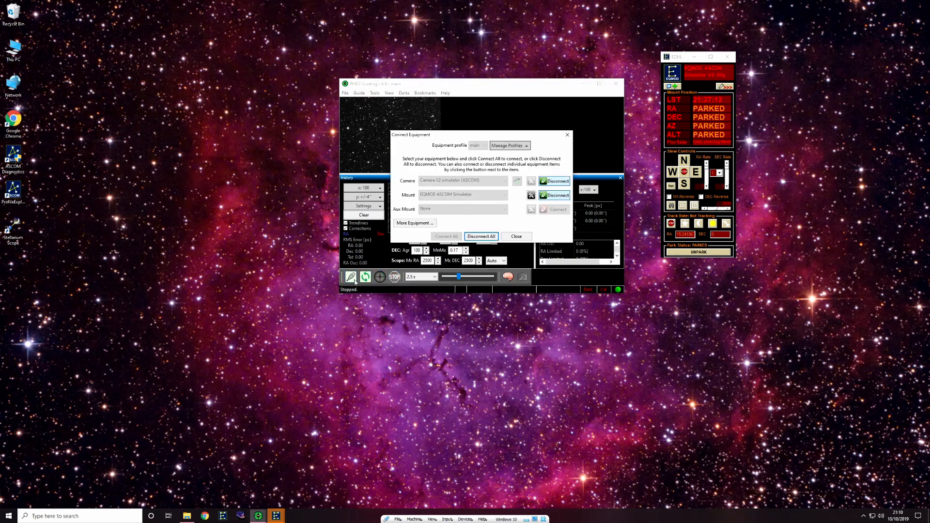
{"action": "left_click", "coordinate": [472, 237]}
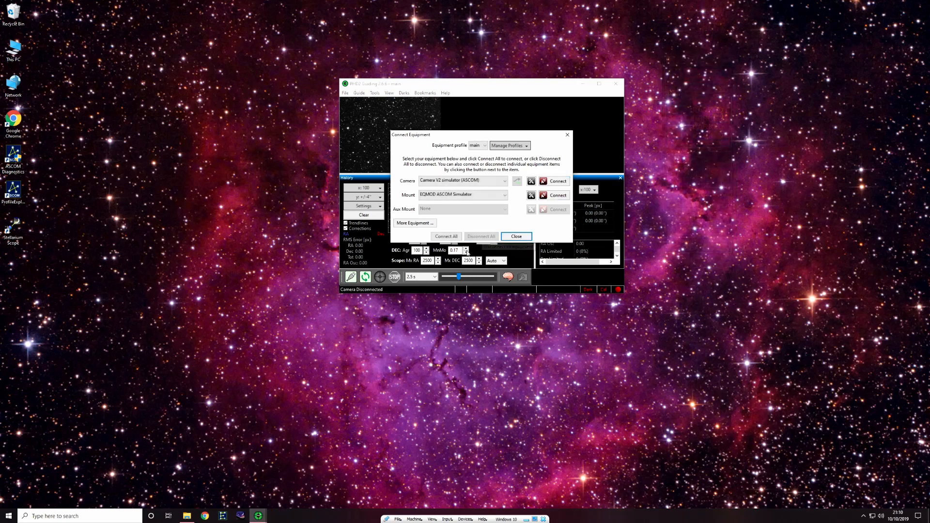
{"action": "left_click", "coordinate": [507, 237]}
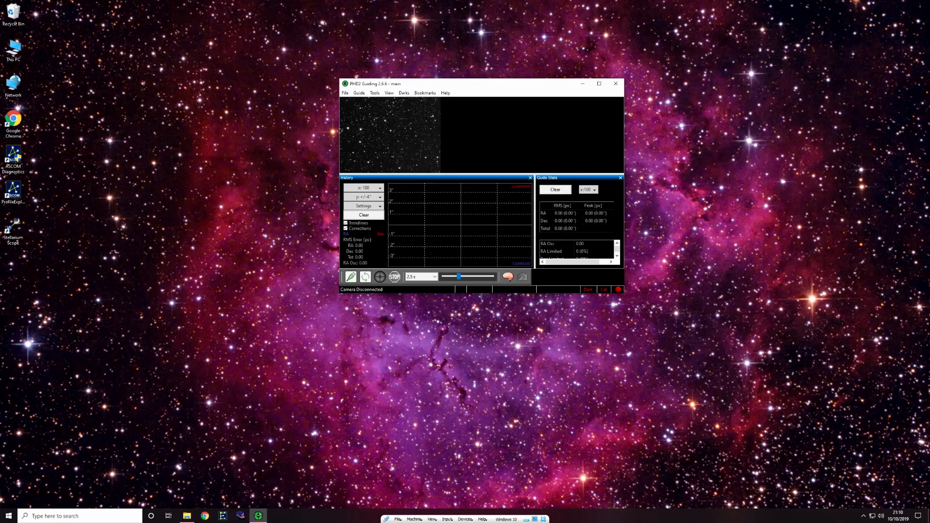
{"action": "left_click", "coordinate": [345, 92]}
{"action": "left_click", "coordinate": [359, 110]}
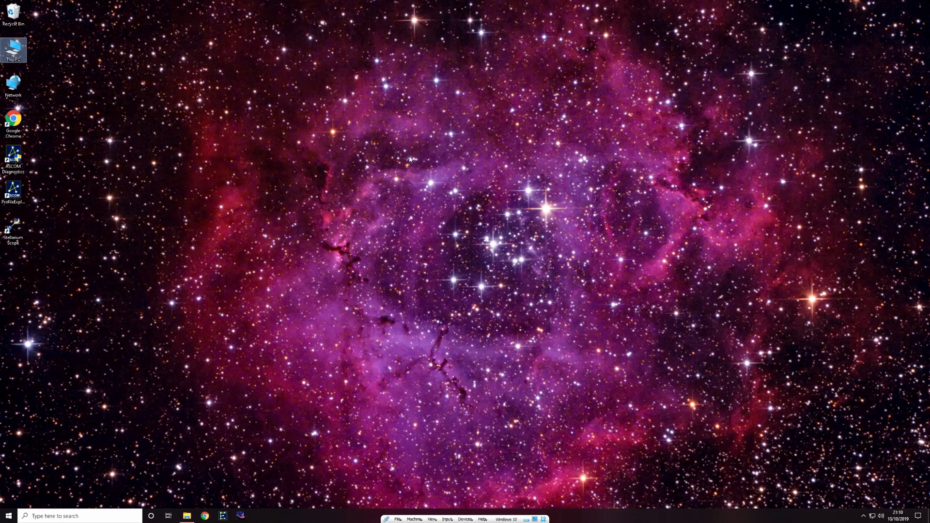
Switch to the Downloads folder, run the APT_UnReg3_71 installer and allow it to make changes to the device
{"action": "left_click", "coordinate": [187, 517]}
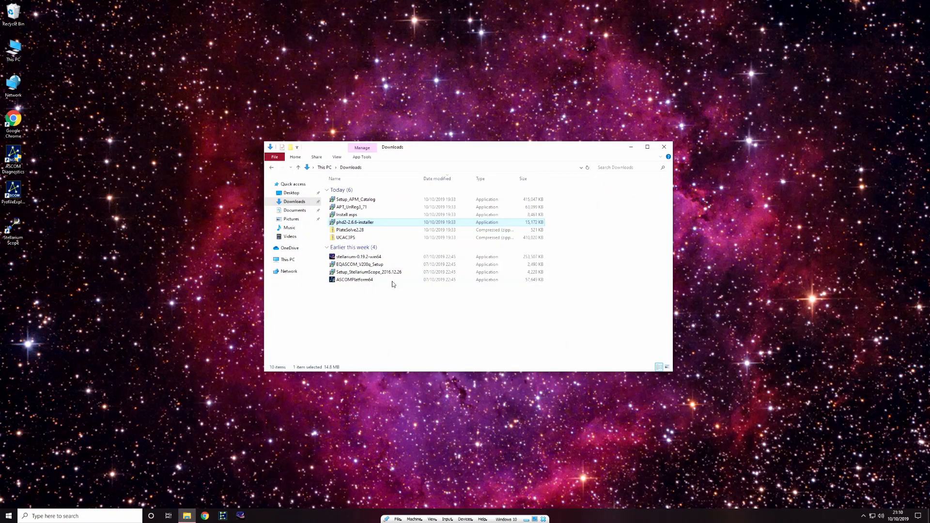
{"action": "double_click", "coordinate": [375, 208]}
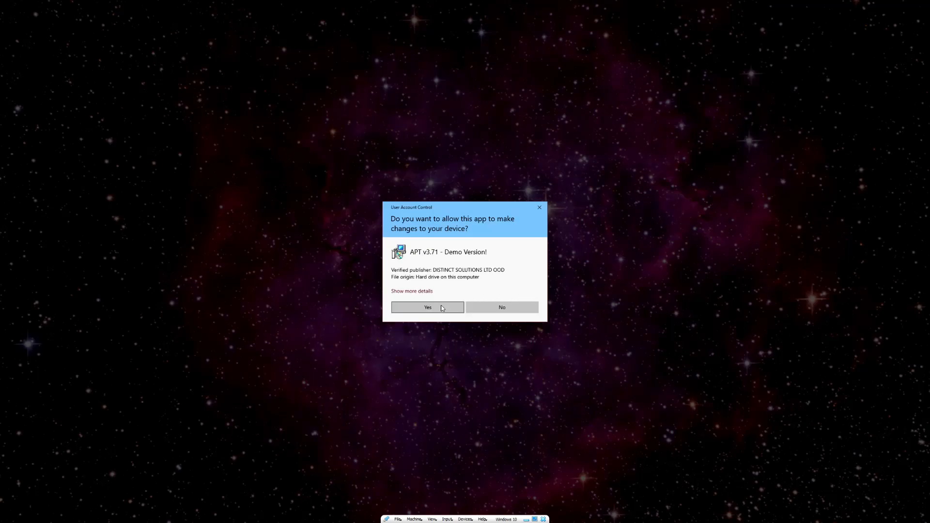
{"action": "left_click", "coordinate": [442, 308]}
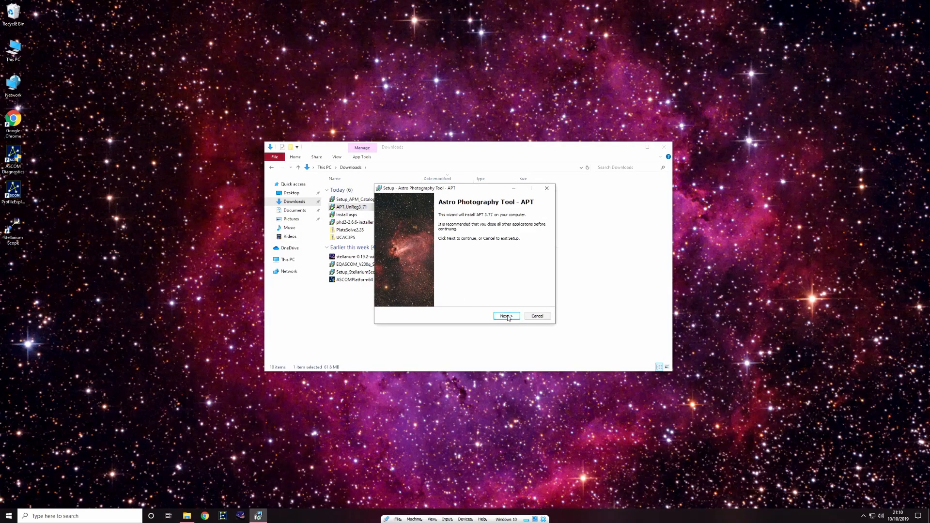
Install APT in the default folders with a desktop shortcut, and finish the setup without viewing the release notes
{"action": "left_click", "coordinate": [504, 316]}
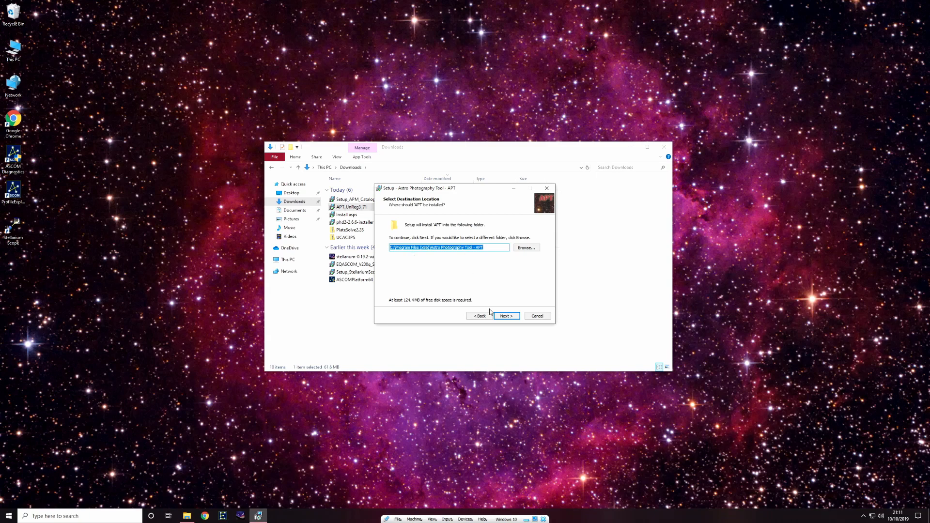
{"action": "left_click", "coordinate": [506, 316]}
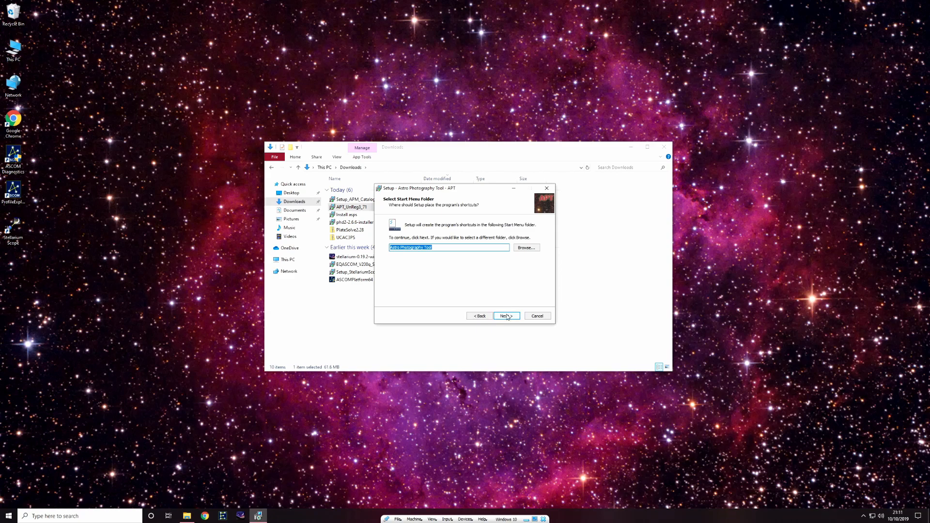
{"action": "left_click", "coordinate": [506, 315]}
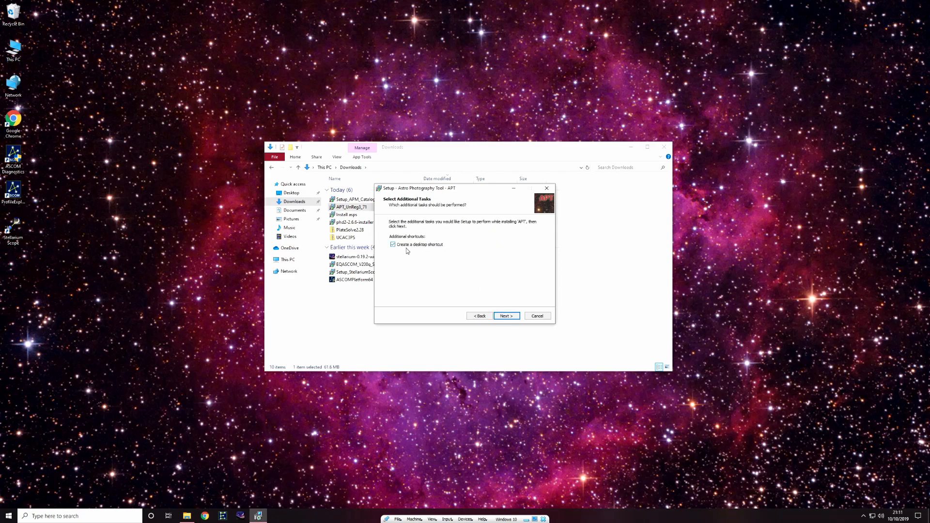
{"action": "left_click", "coordinate": [509, 318]}
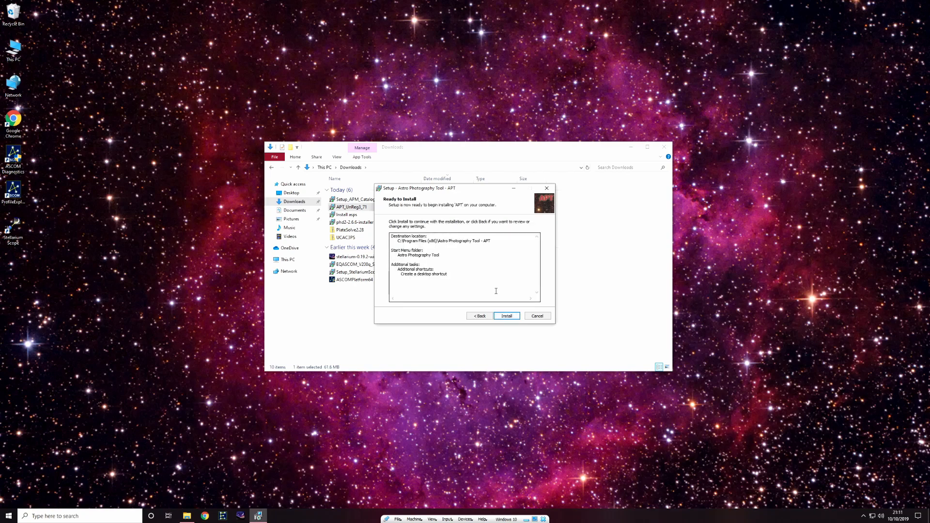
{"action": "left_click", "coordinate": [508, 316]}
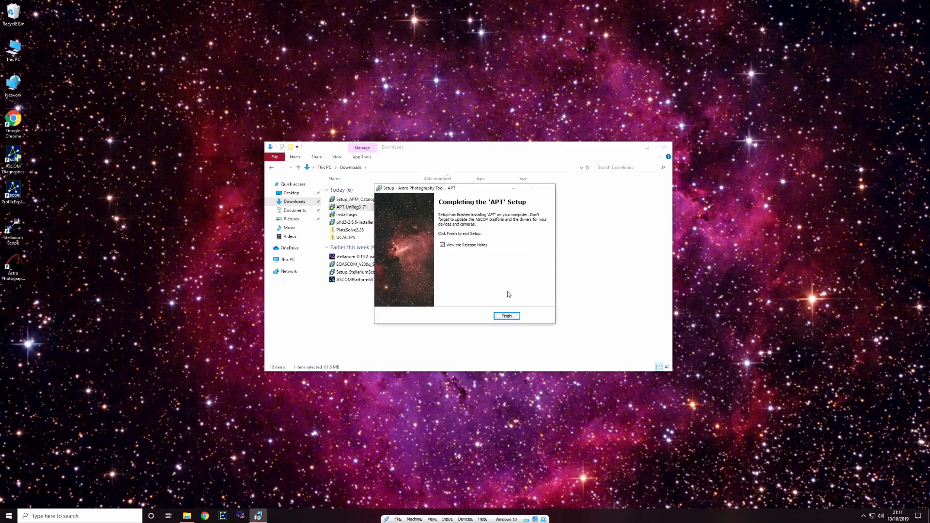
{"action": "left_click", "coordinate": [468, 245]}
{"action": "left_click", "coordinate": [511, 319]}
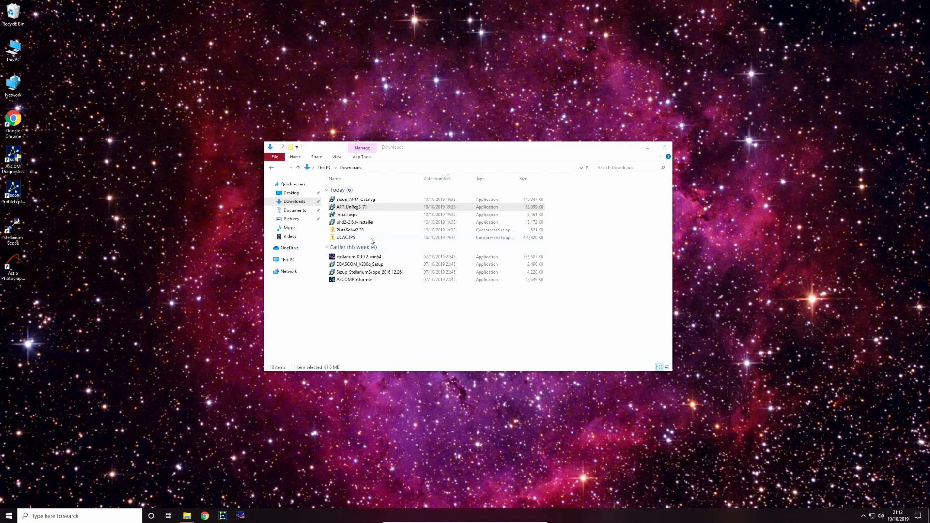
Run the All Sky Plate Solver installer from Downloads, allow it to make changes and choose English as the setup language
{"action": "left_click", "coordinate": [354, 207]}
{"action": "left_click", "coordinate": [361, 216]}
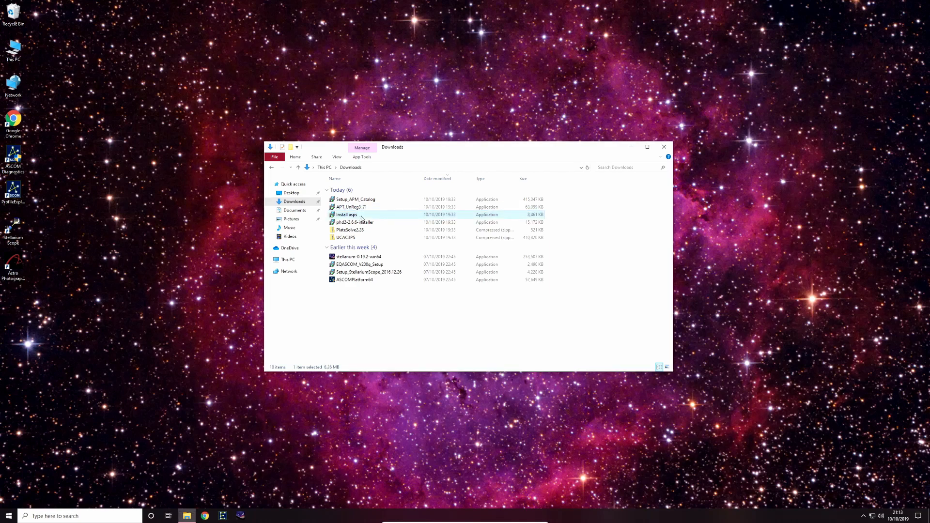
{"action": "double_click", "coordinate": [361, 217]}
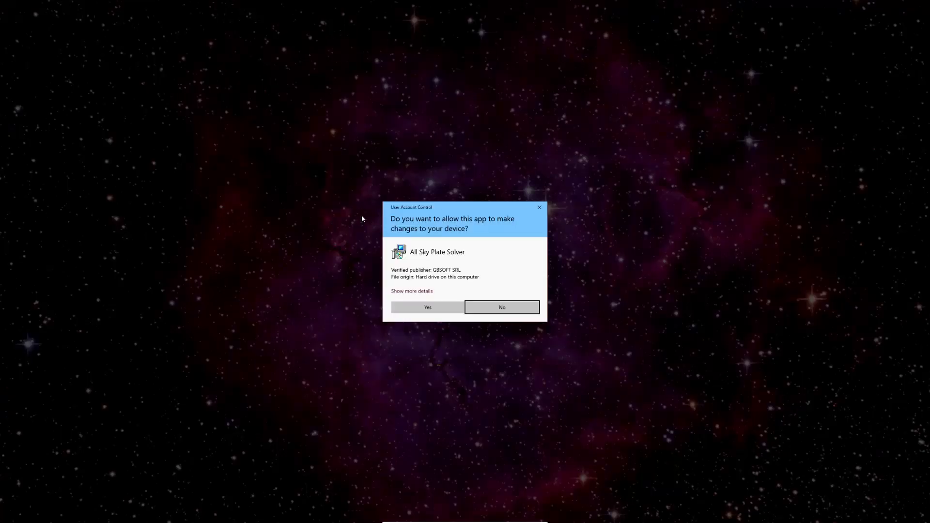
{"action": "left_click", "coordinate": [440, 307]}
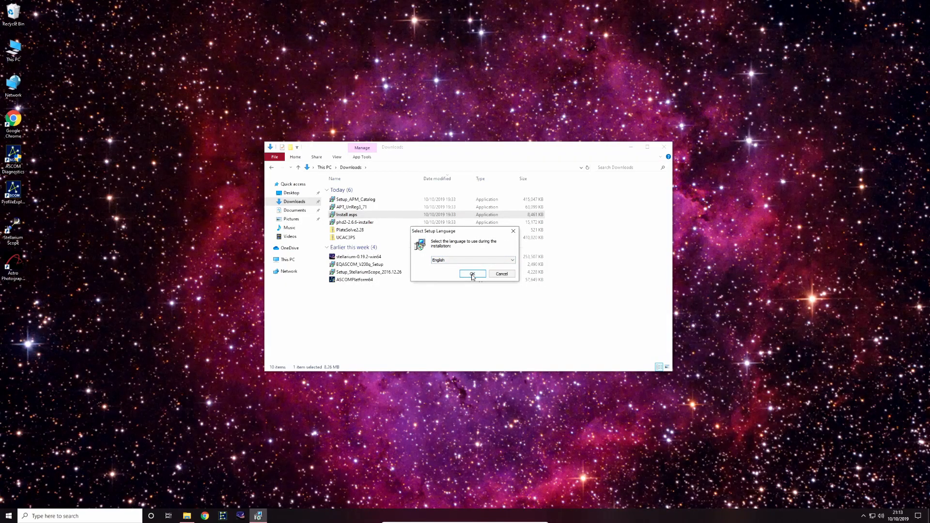
{"action": "left_click", "coordinate": [473, 274]}
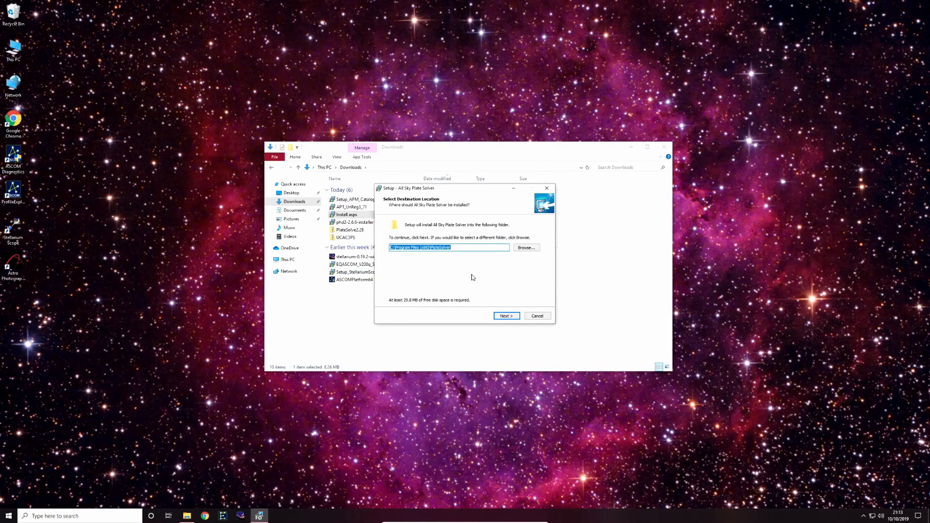
Install All Sky Plate Solver 1.4.5.11 in the default folder with a Quick Launch shortcut
{"action": "left_click", "coordinate": [506, 316]}
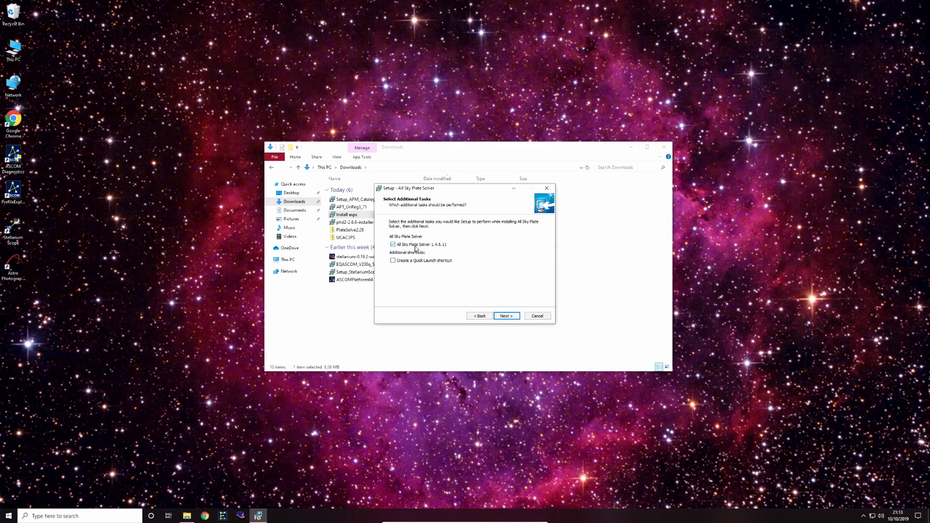
{"action": "left_click", "coordinate": [437, 264]}
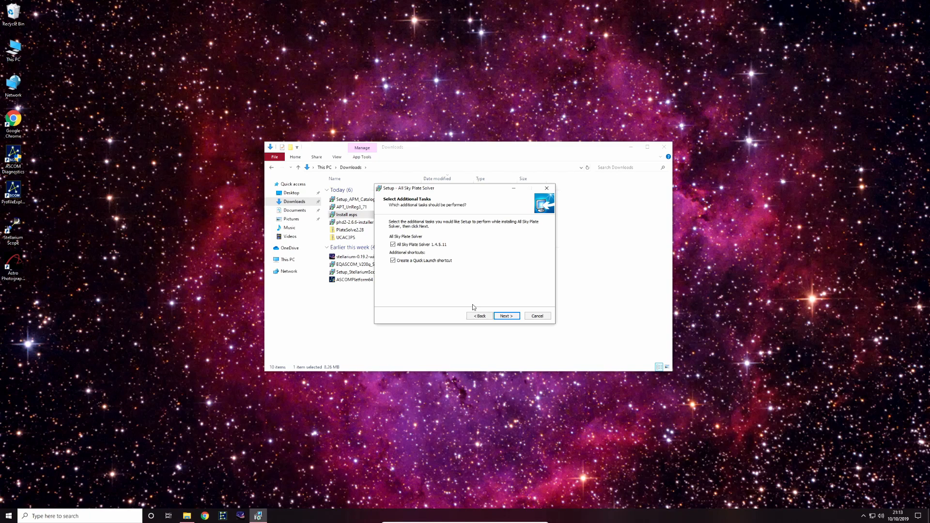
{"action": "left_click", "coordinate": [507, 316]}
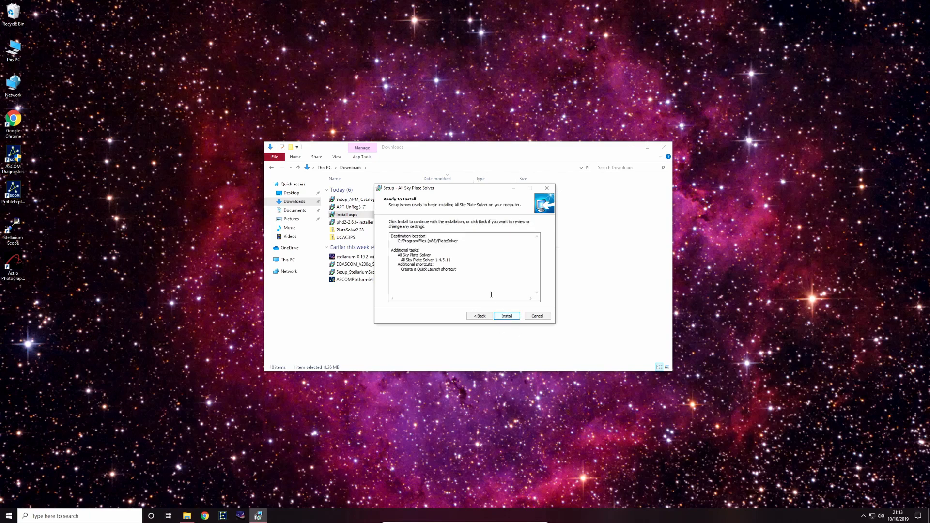
{"action": "left_click", "coordinate": [510, 317]}
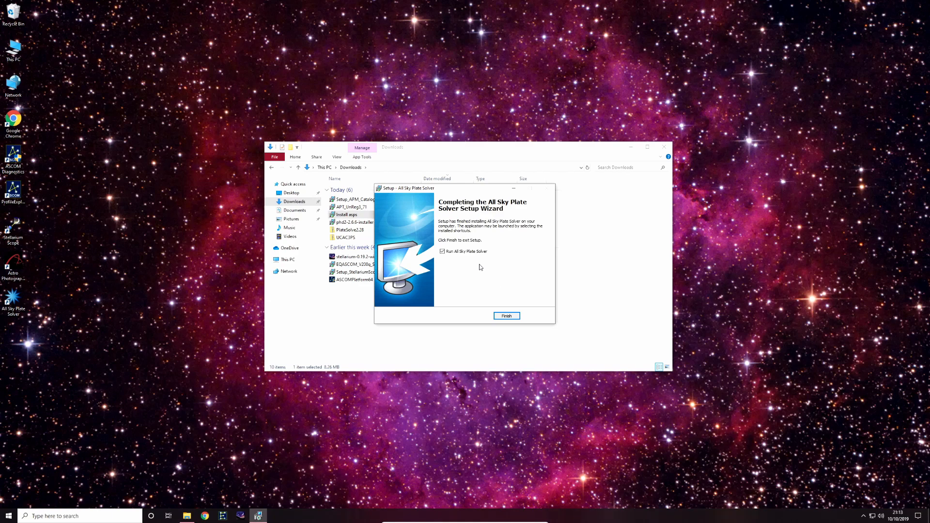
Finish the setup by running All Sky Plate Solver, install the Astrometry.net local library and agree to download the search indexes
{"action": "left_click", "coordinate": [506, 316]}
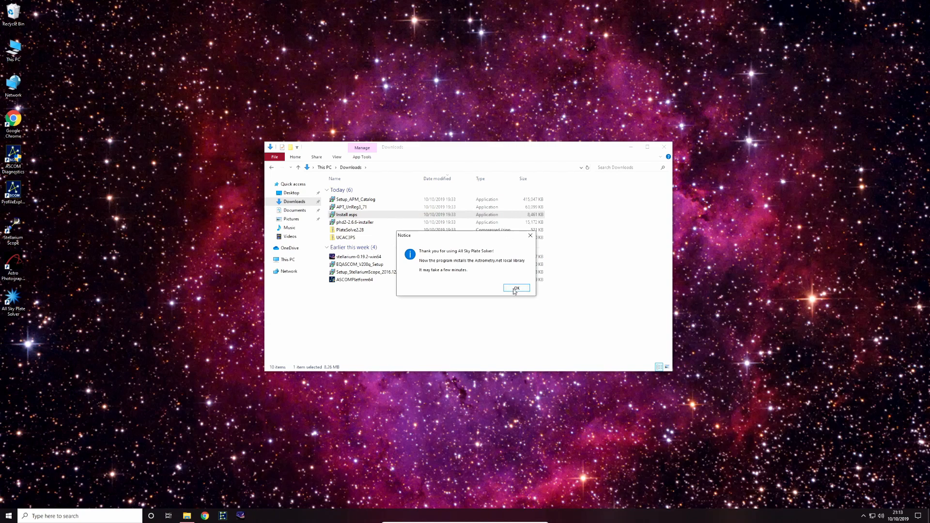
{"action": "left_click", "coordinate": [515, 289]}
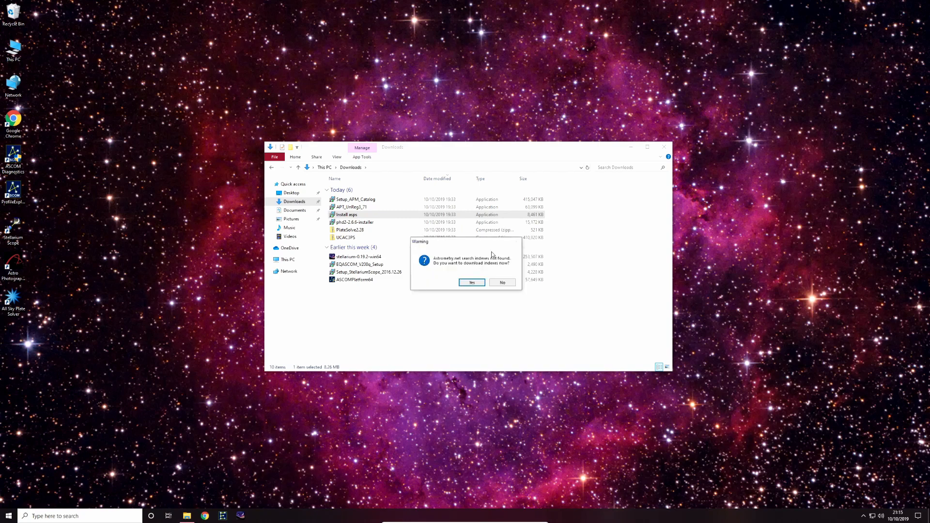
{"action": "left_click", "coordinate": [471, 284]}
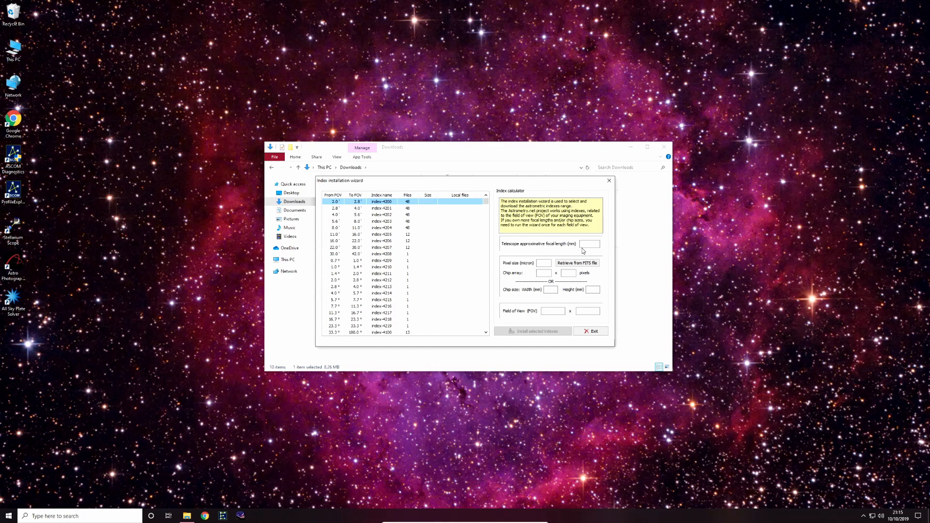
In the index calculator, set focal length 650 mm, pixel size 5.2 micron and chip array 1280 x 1024 pixels
{"action": "left_click", "coordinate": [589, 244]}
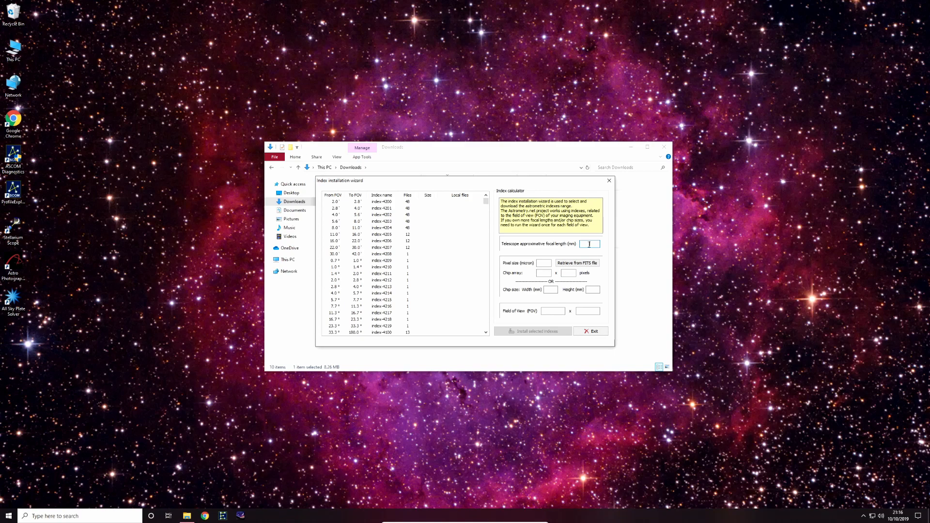
{"action": "type", "text": "650"}
{"action": "left_click", "coordinate": [549, 263]}
{"action": "left_click", "coordinate": [542, 274]}
{"action": "type", "text": "80"}
{"action": "key", "text": "Tab"}
{"action": "type", "text": "1024"}
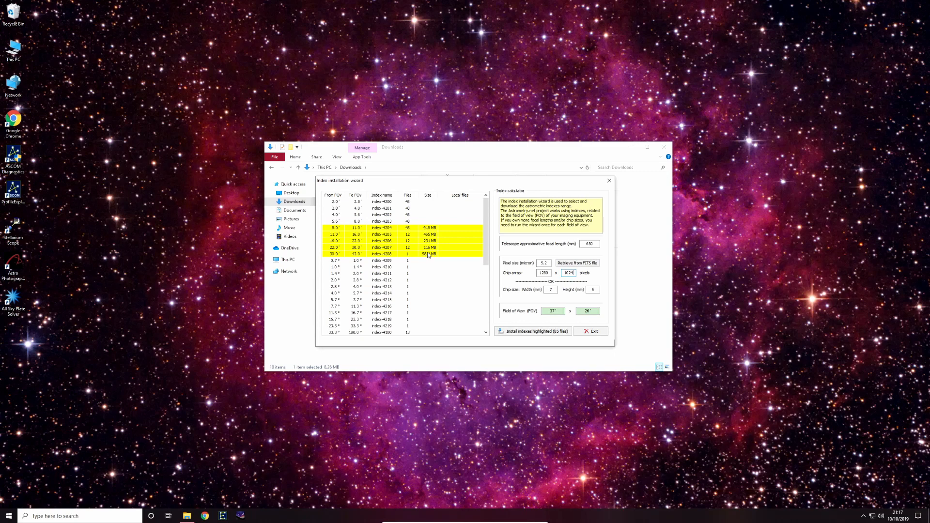
Install the highlighted indexes, index-4204 to index-4208, and complete the index installation wizard
{"action": "left_click", "coordinate": [524, 333]}
{"action": "left_click", "coordinate": [480, 285]}
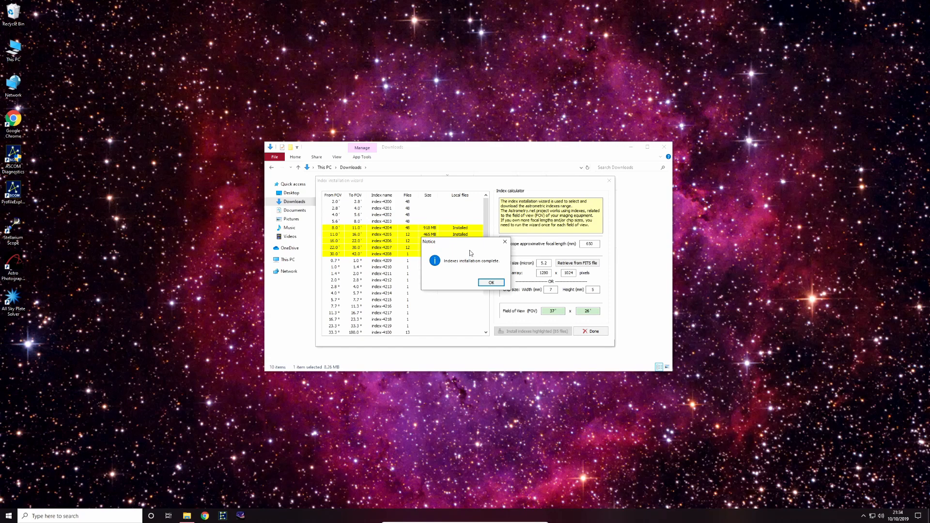
{"action": "left_click", "coordinate": [499, 283]}
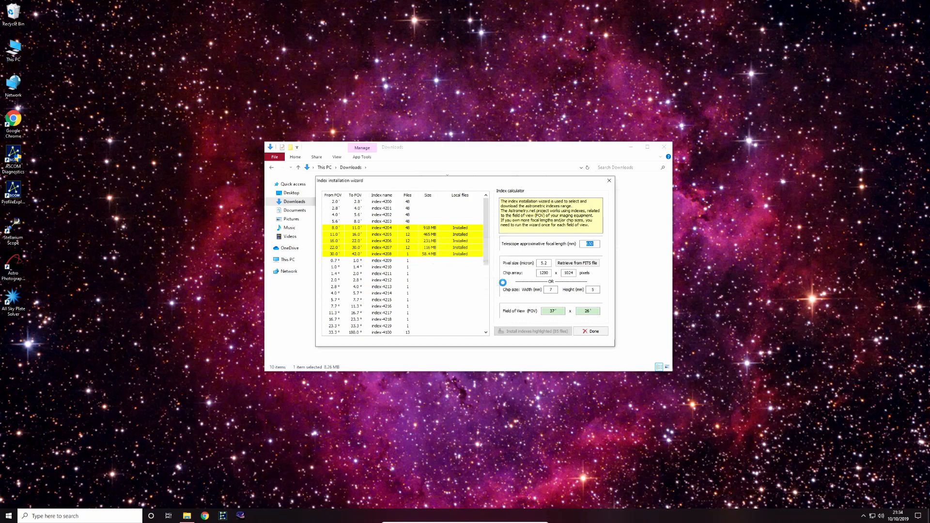
{"action": "left_click", "coordinate": [597, 333]}
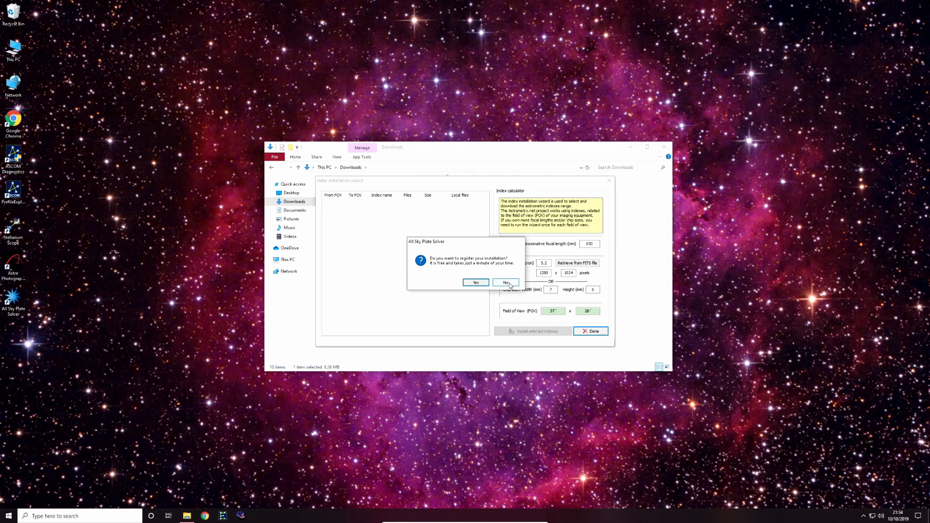
Decline the optional registration of All Sky Plate Solver, dismiss the notice and exit the program
{"action": "left_click", "coordinate": [508, 284]}
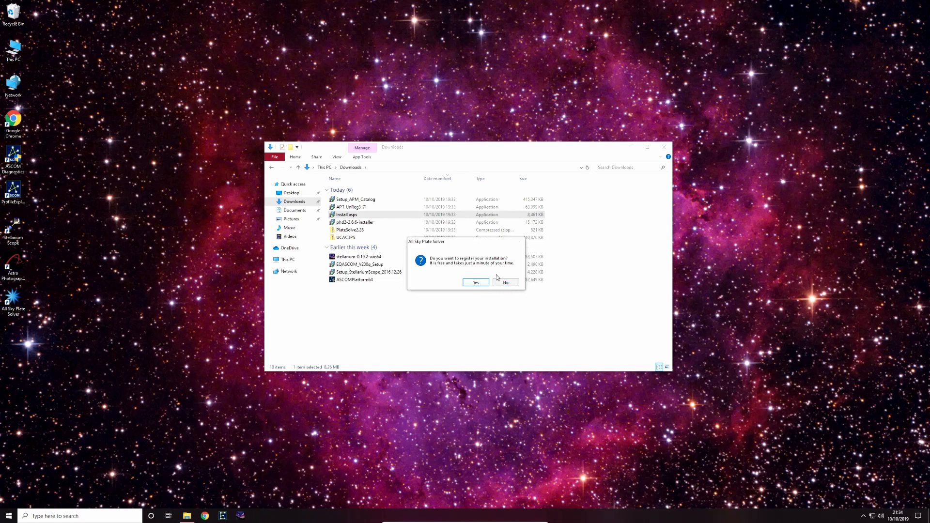
{"action": "left_click", "coordinate": [507, 284]}
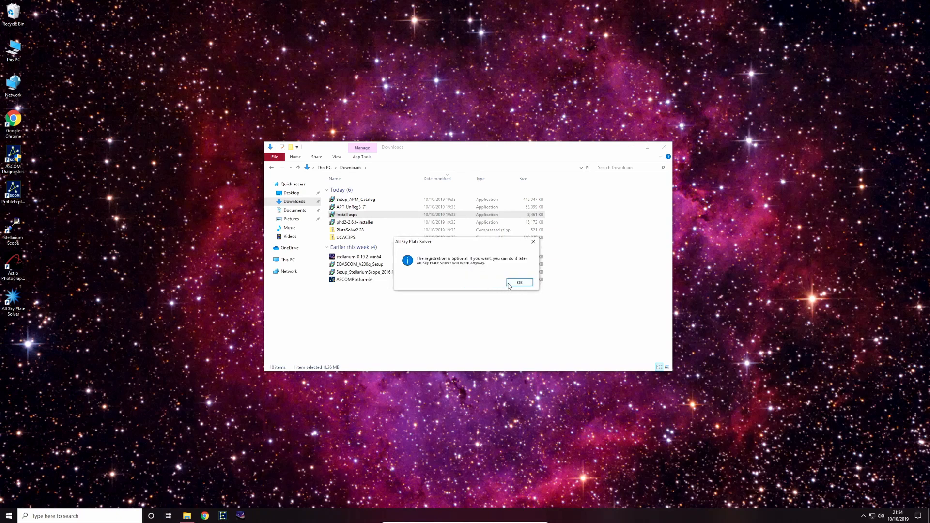
{"action": "left_click", "coordinate": [520, 283]}
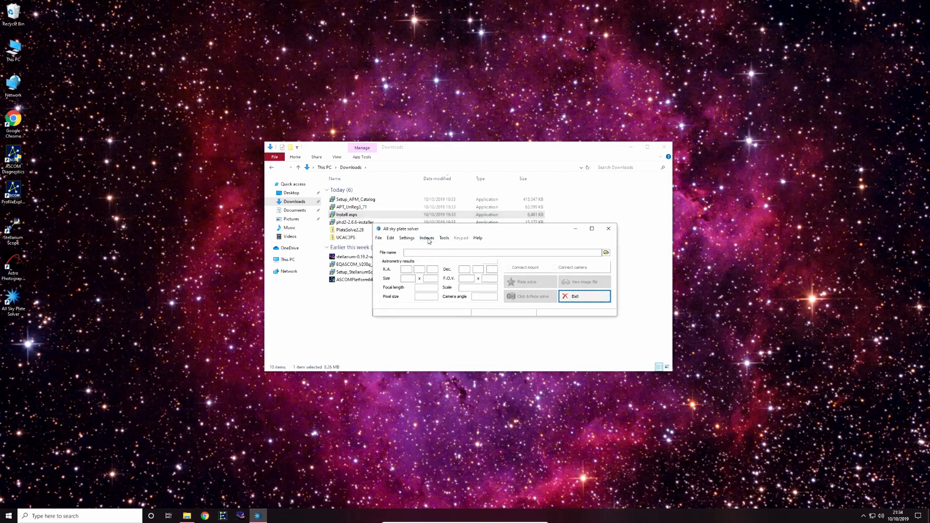
{"action": "left_click", "coordinate": [379, 238]}
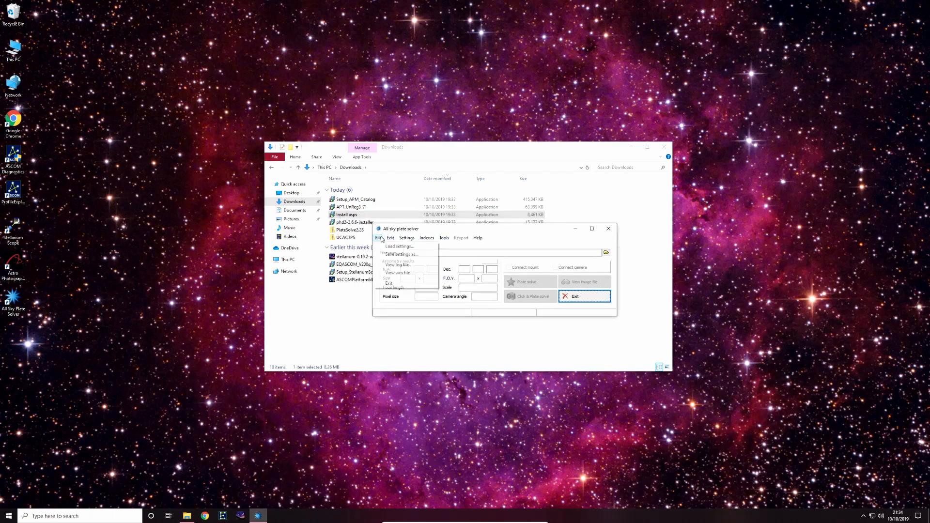
{"action": "left_click", "coordinate": [389, 283]}
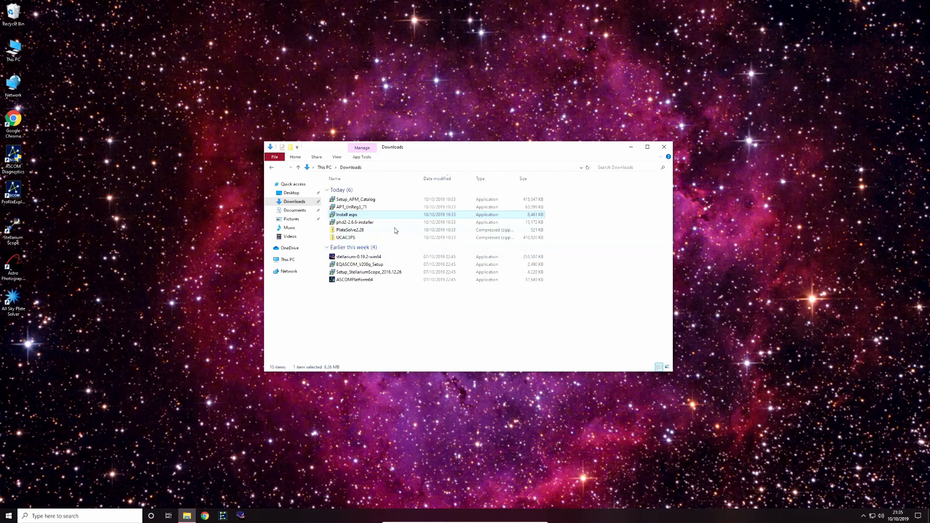
Extract the PlateSolve2.28 archive to its default folder in Downloads and open the extracted inner folder
{"action": "left_click", "coordinate": [360, 234]}
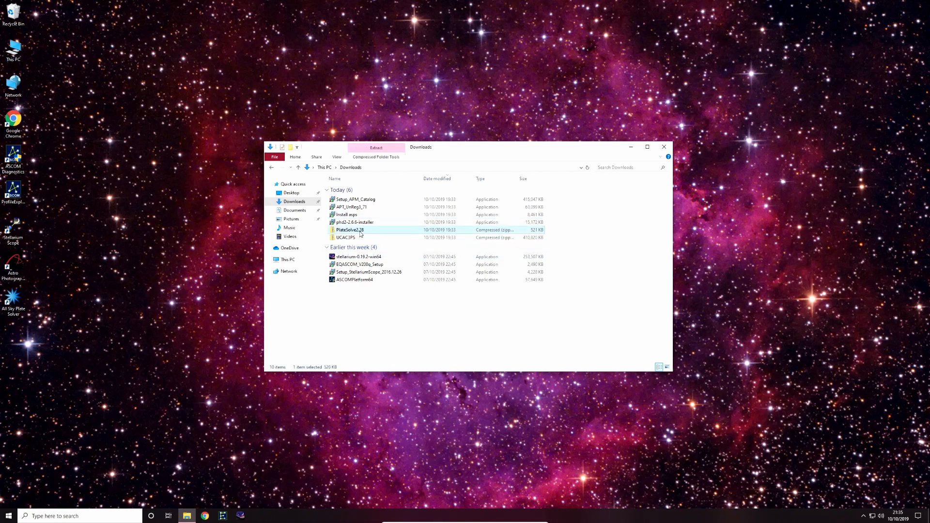
{"action": "right_click", "coordinate": [360, 234]}
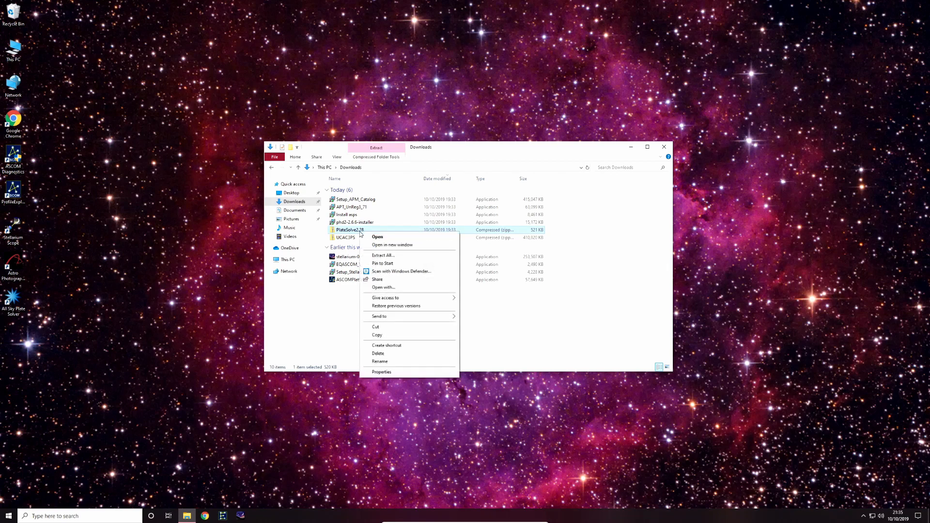
{"action": "left_click", "coordinate": [390, 256]}
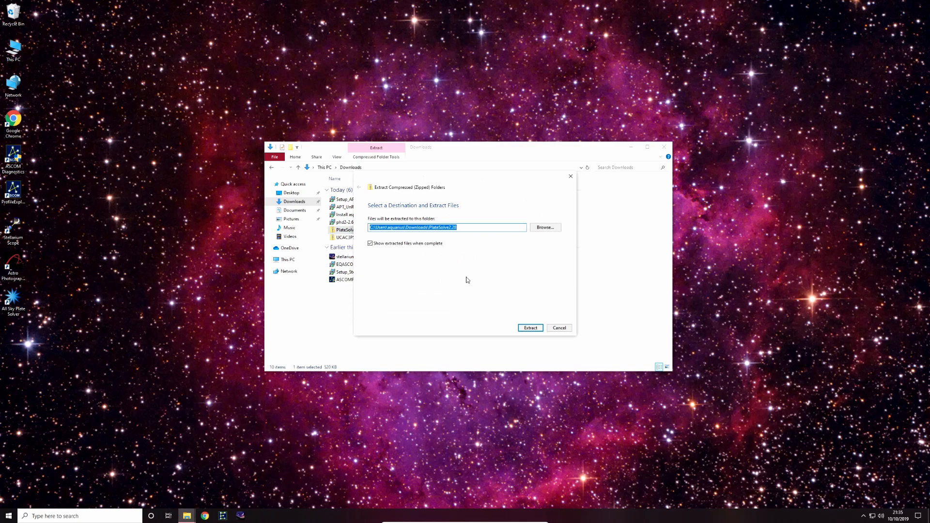
{"action": "left_click", "coordinate": [531, 328]}
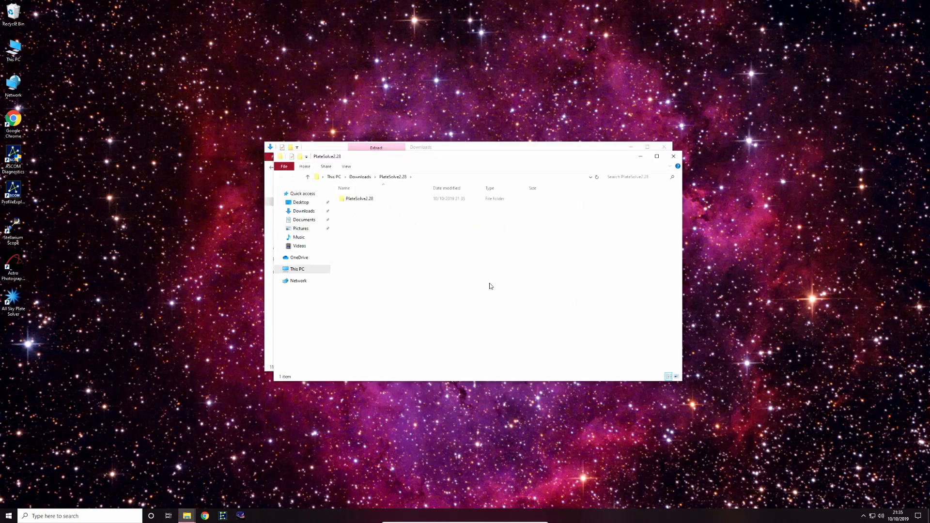
{"action": "left_click", "coordinate": [371, 202]}
{"action": "double_click", "coordinate": [371, 202]}
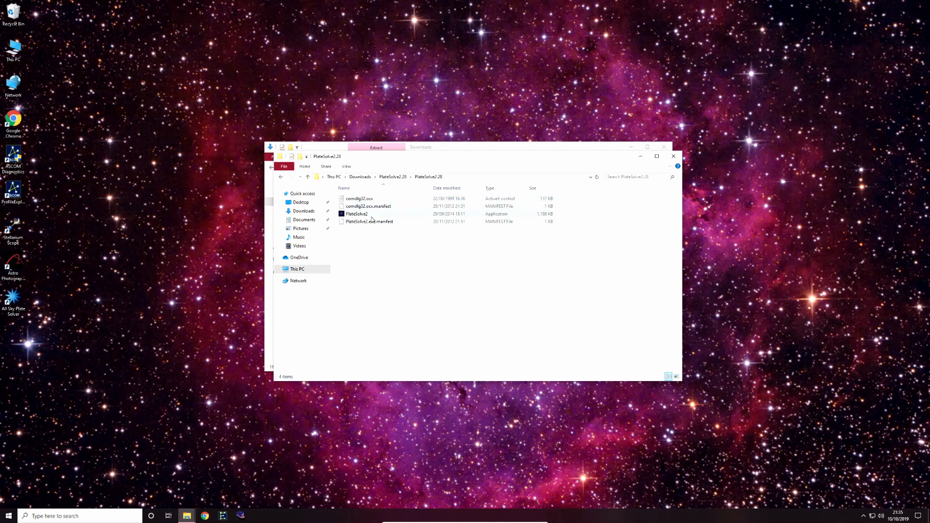
Copy the extracted PlateSolve2.28 folder from Downloads to the root of Local Disk (C:) and close that window
{"action": "left_click", "coordinate": [367, 177]}
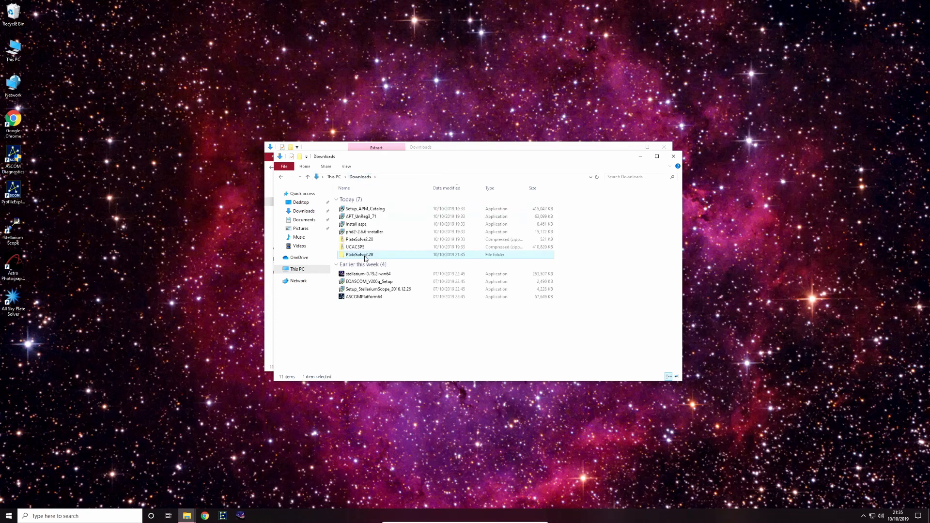
{"action": "right_click", "coordinate": [367, 255]}
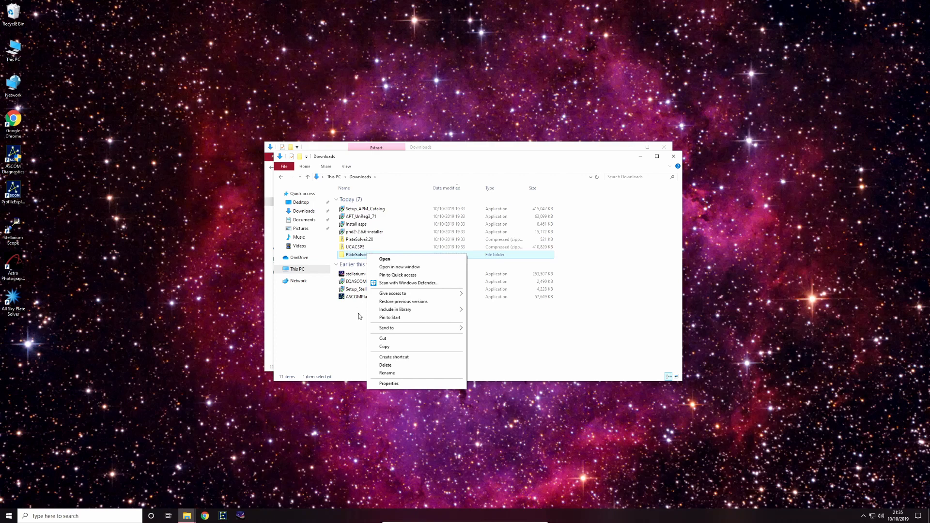
{"action": "left_click", "coordinate": [361, 317]}
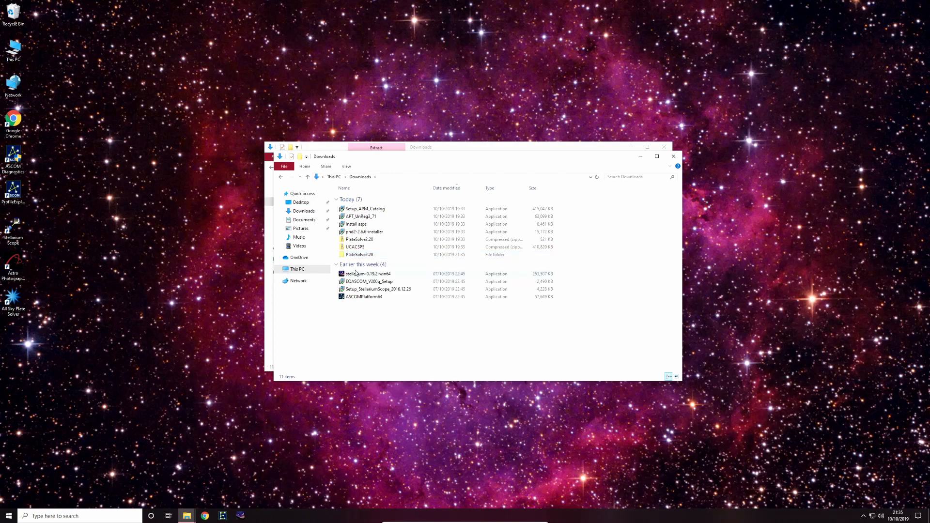
{"action": "right_click", "coordinate": [366, 256]}
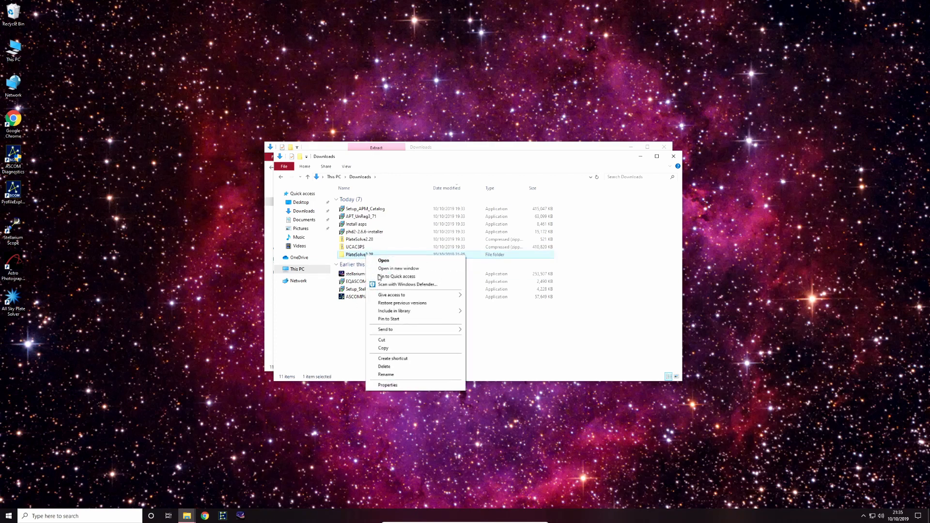
{"action": "left_click", "coordinate": [409, 349]}
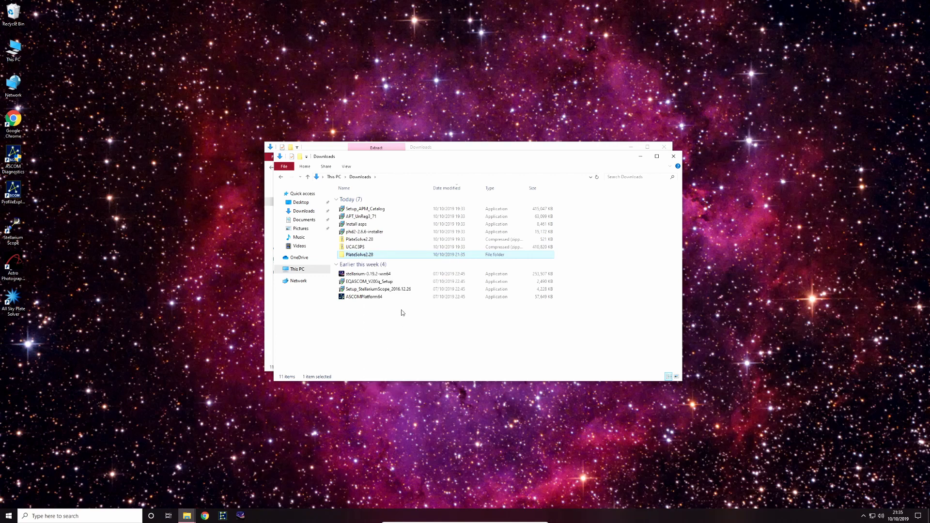
{"action": "left_click", "coordinate": [298, 274]}
{"action": "double_click", "coordinate": [382, 282]}
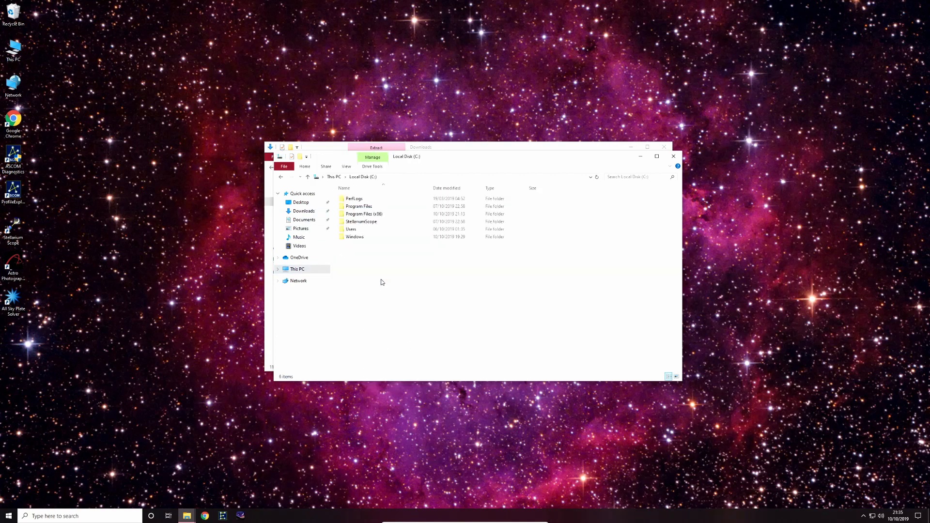
{"action": "right_click", "coordinate": [362, 265]}
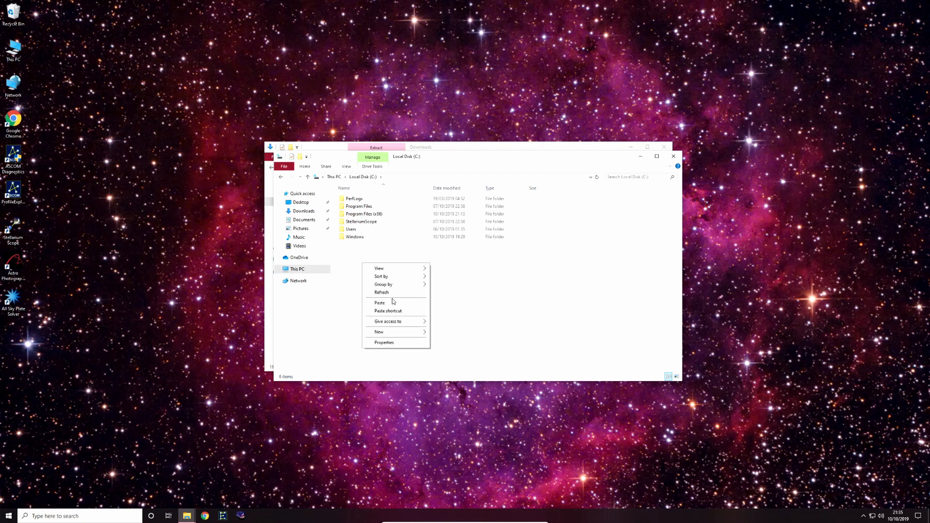
{"action": "left_click", "coordinate": [394, 304]}
{"action": "left_click", "coordinate": [407, 303]}
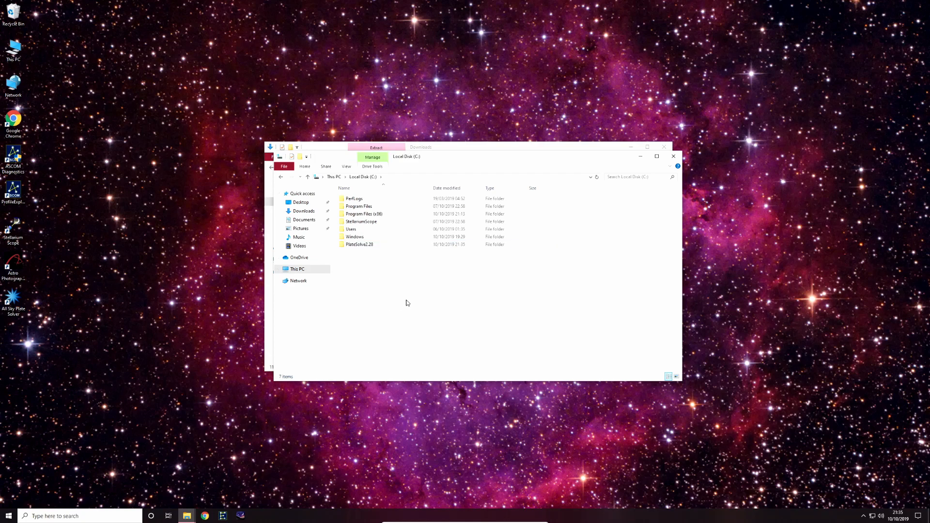
{"action": "left_click_drag", "start_coordinate": [450, 156], "coordinate": [502, 244]}
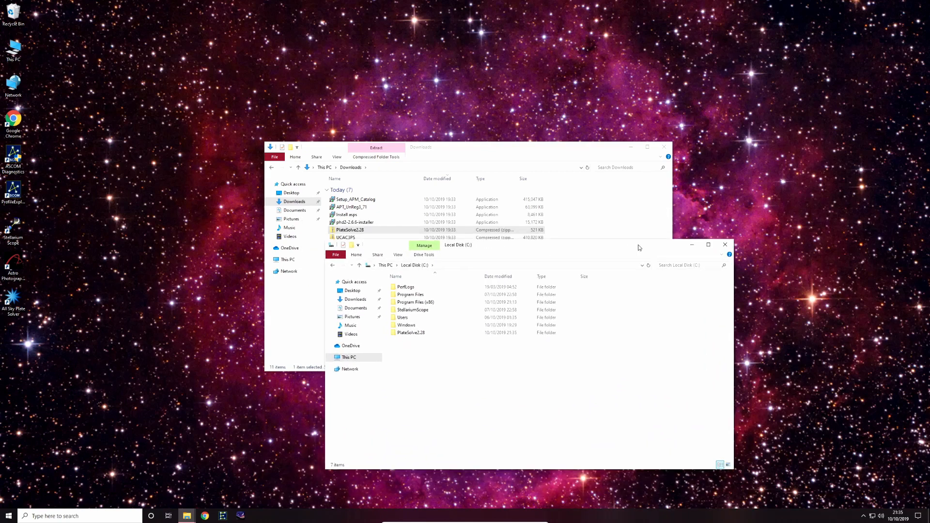
{"action": "left_click", "coordinate": [729, 244]}
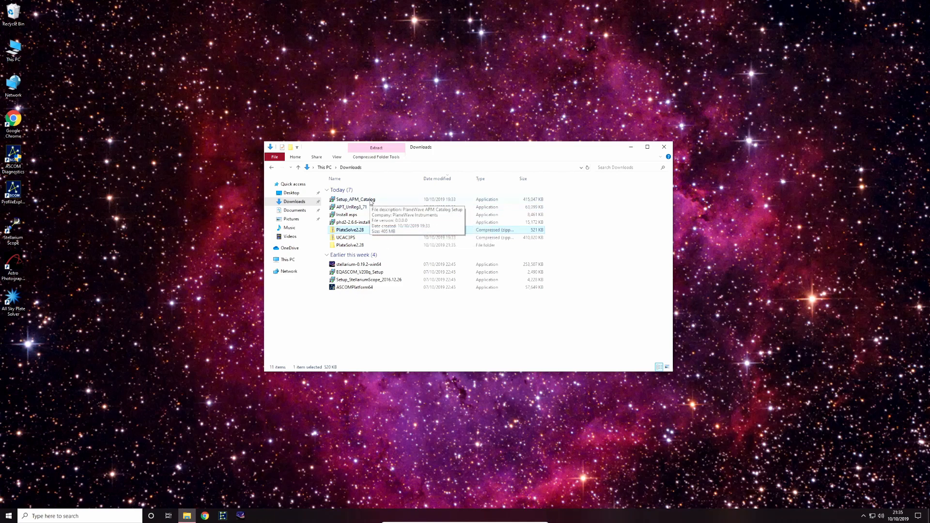
Run Setup_APM_Catalog and install the PlaneWave APM Catalog in the default folder
{"action": "double_click", "coordinate": [371, 200]}
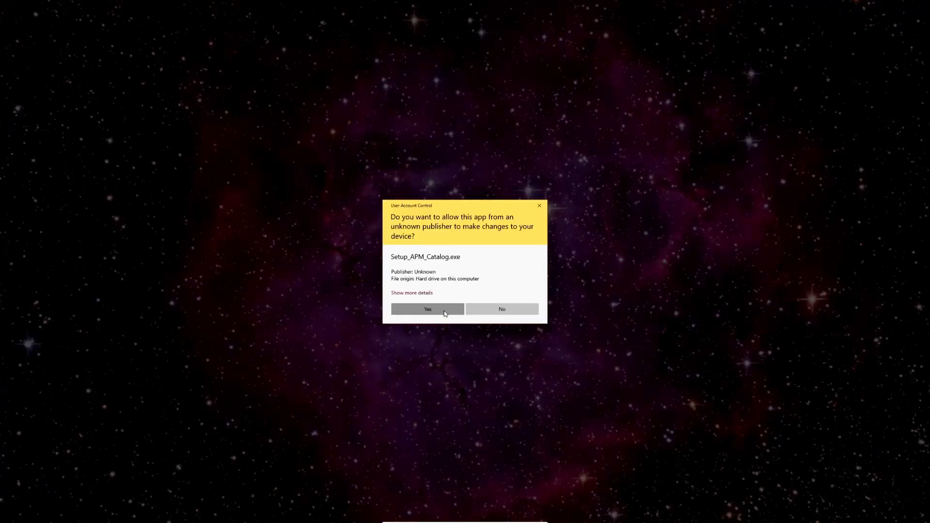
{"action": "left_click", "coordinate": [445, 313]}
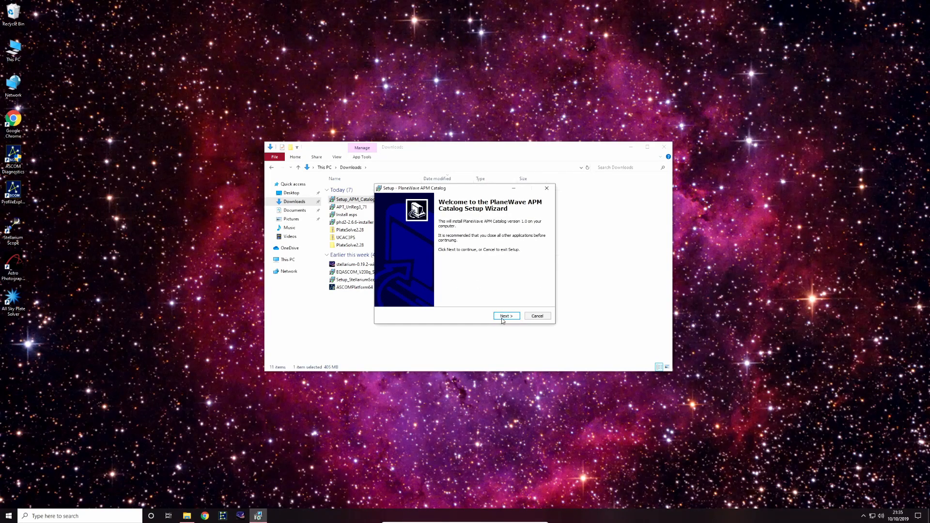
{"action": "left_click", "coordinate": [505, 316]}
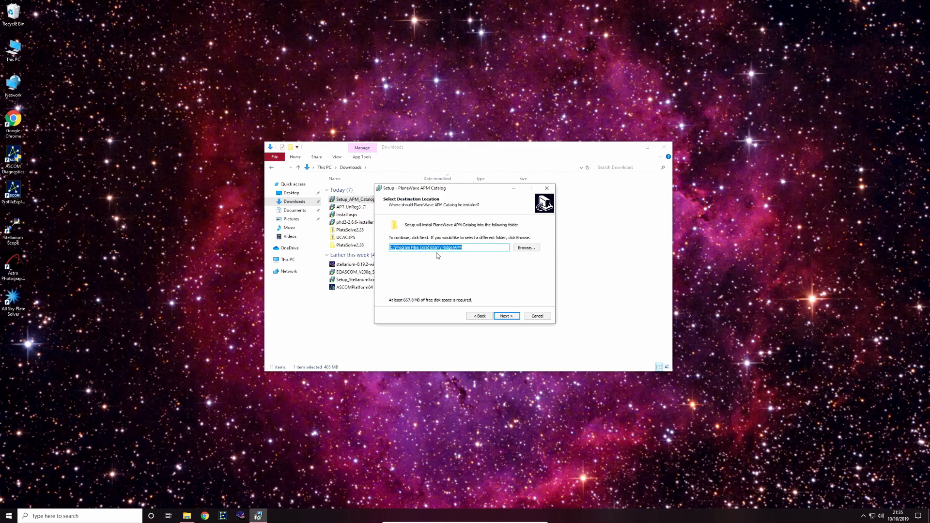
{"action": "left_click", "coordinate": [513, 320]}
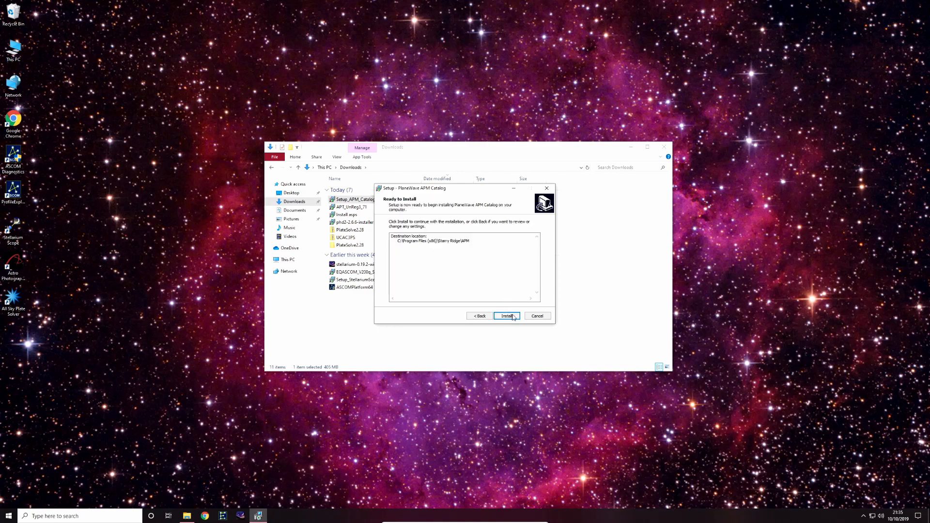
{"action": "left_click", "coordinate": [513, 317]}
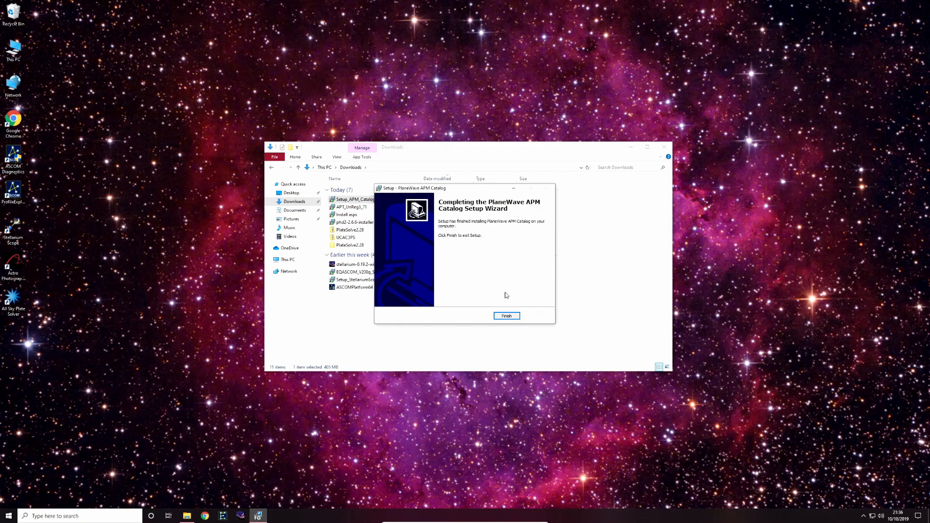
{"action": "left_click", "coordinate": [507, 316]}
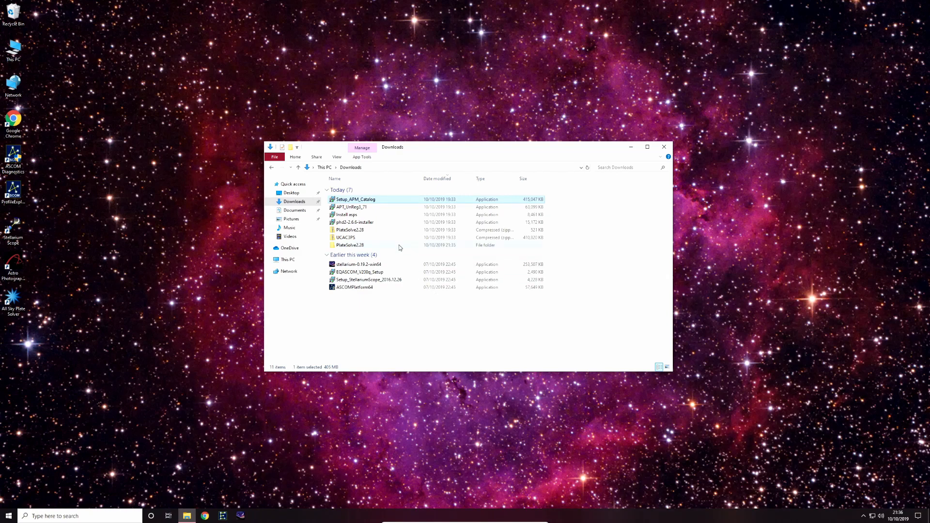
Extract the UCAC3PS archive to its default folder in Downloads, showing the files when complete
{"action": "left_click", "coordinate": [361, 240]}
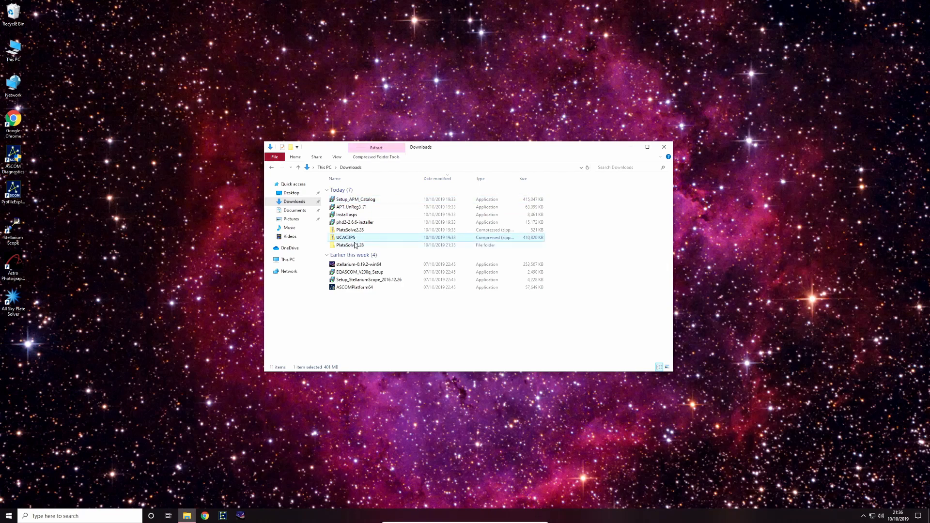
{"action": "right_click", "coordinate": [353, 239]}
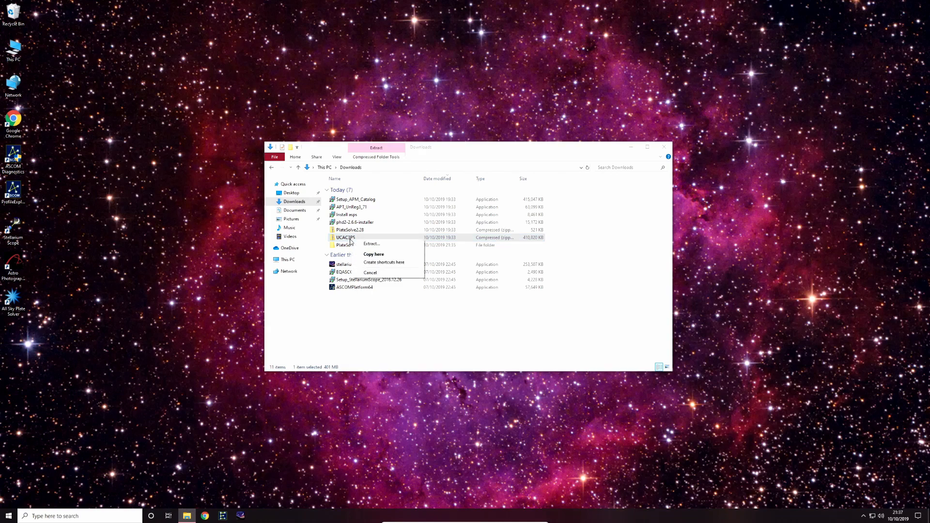
{"action": "left_click", "coordinate": [366, 247]}
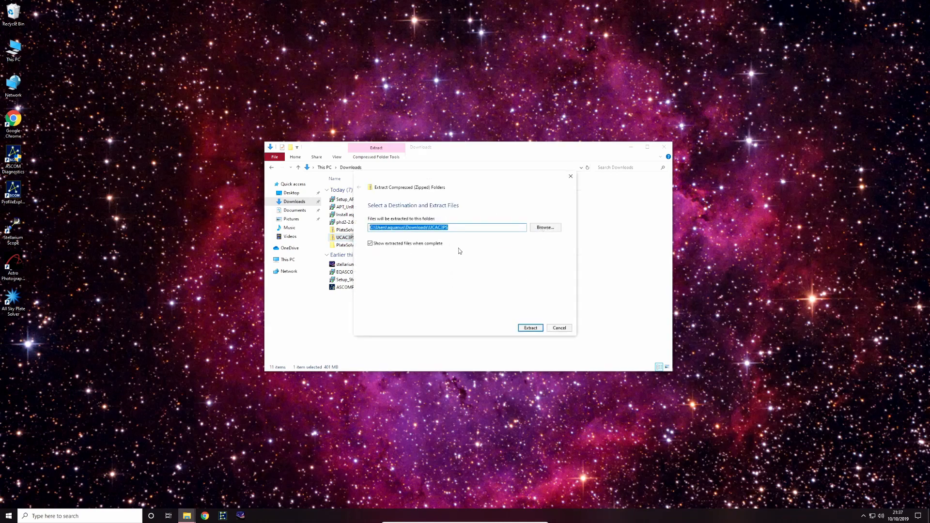
{"action": "left_click", "coordinate": [520, 327]}
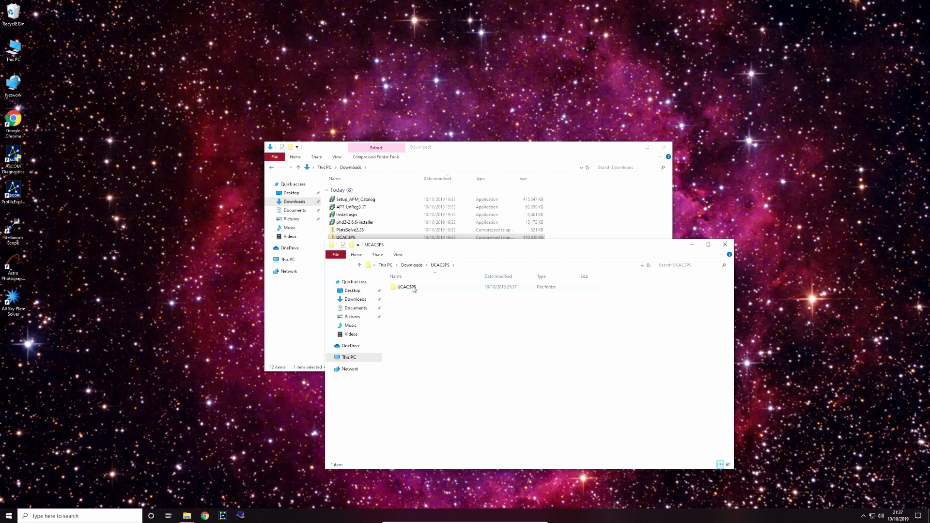
Copy the extracted UCAC3PS folder from Downloads into the PlateSolve2.28 folder on Local Disk (C:)
{"action": "left_click", "coordinate": [414, 289]}
{"action": "right_click", "coordinate": [414, 290]}
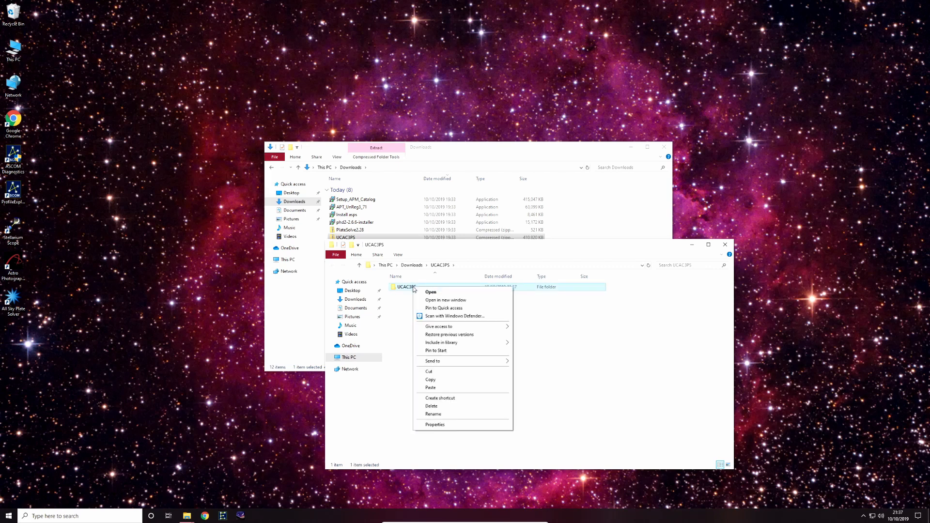
{"action": "left_click", "coordinate": [467, 382]}
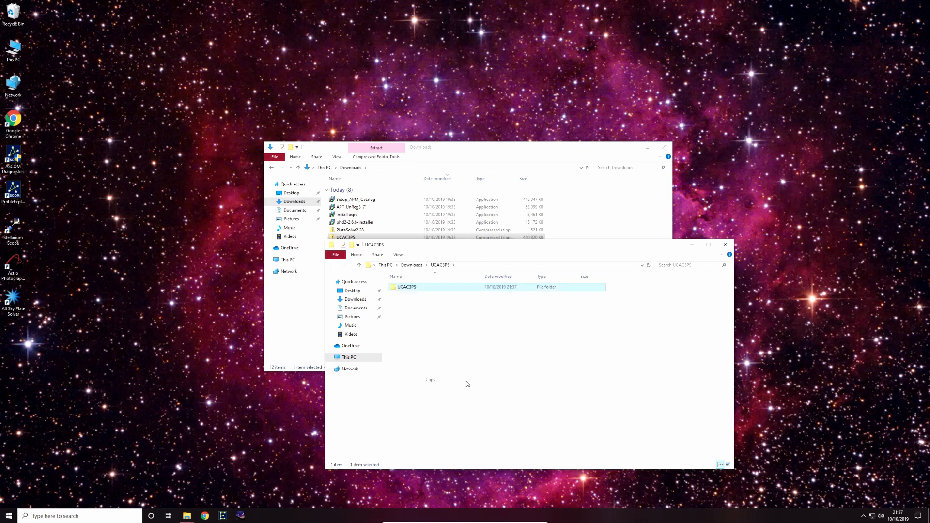
{"action": "left_click", "coordinate": [361, 359]}
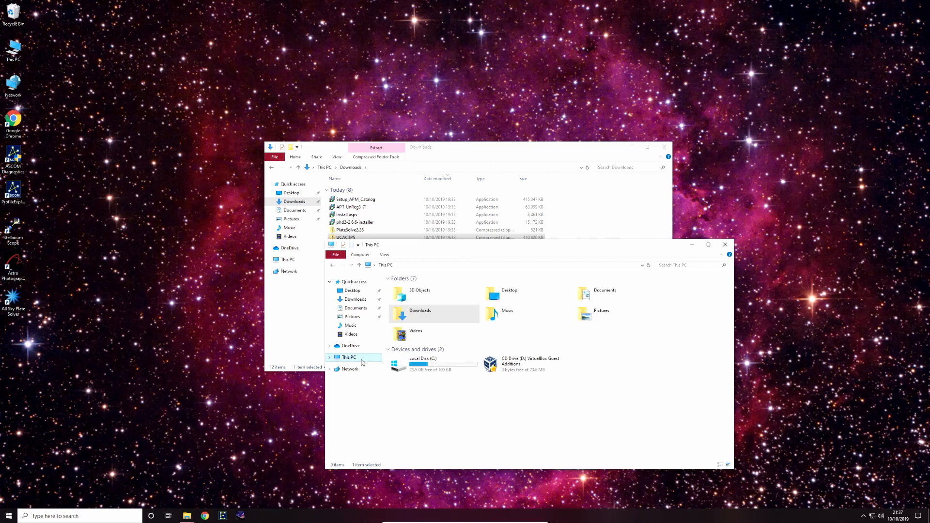
{"action": "double_click", "coordinate": [422, 367]}
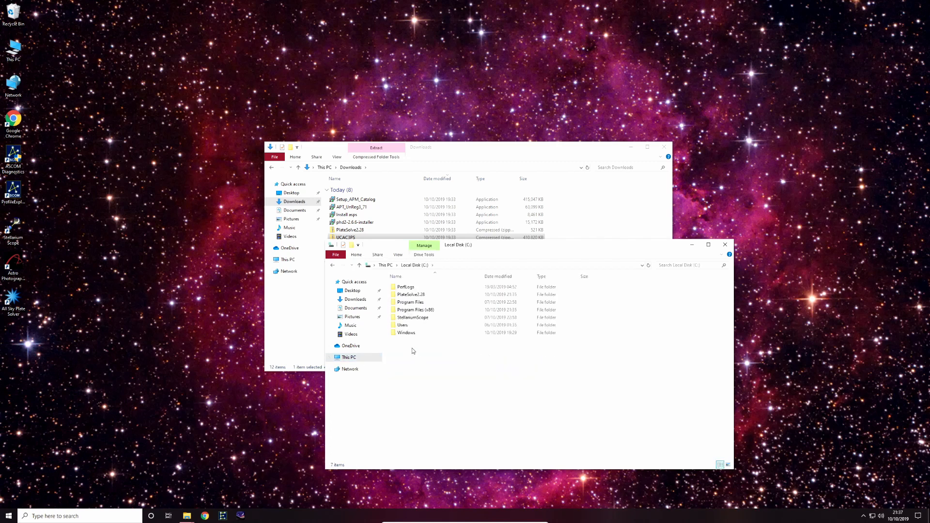
{"action": "double_click", "coordinate": [415, 294]}
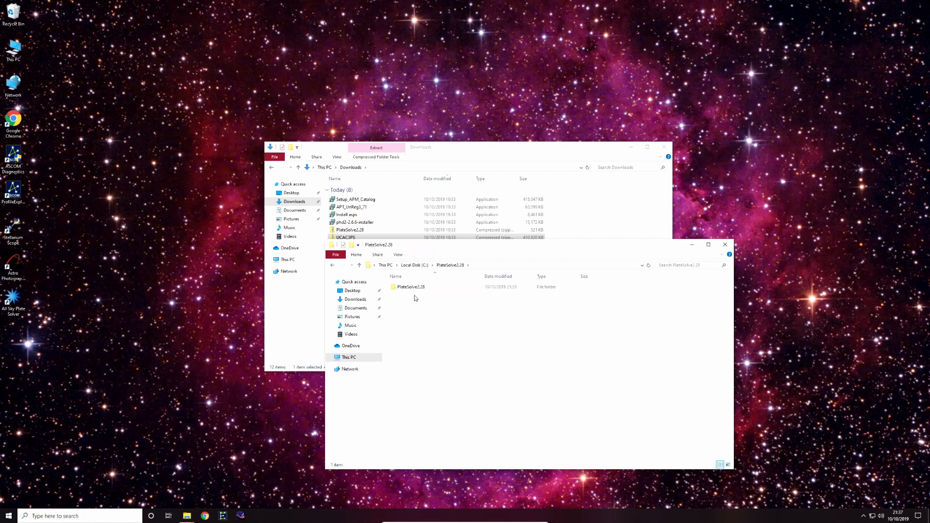
{"action": "right_click", "coordinate": [409, 323]}
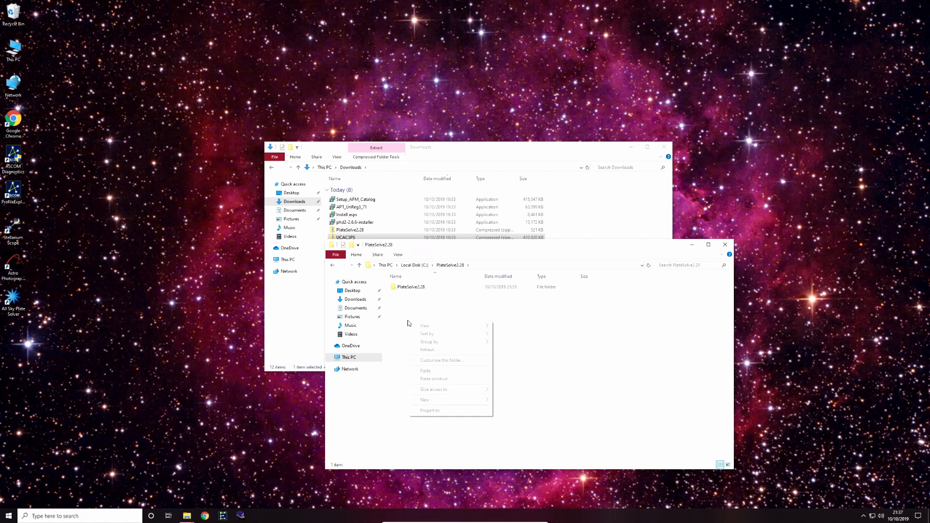
{"action": "left_click", "coordinate": [425, 371]}
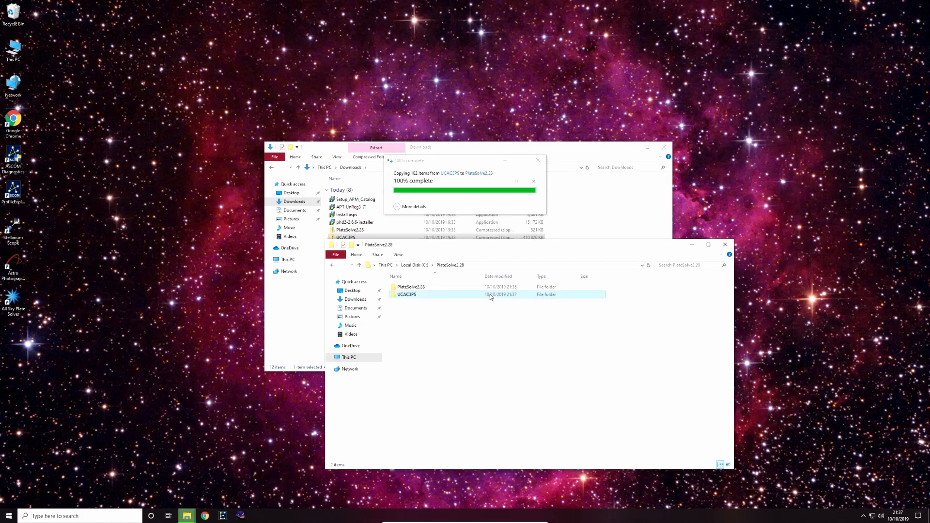
{"action": "left_click", "coordinate": [487, 331]}
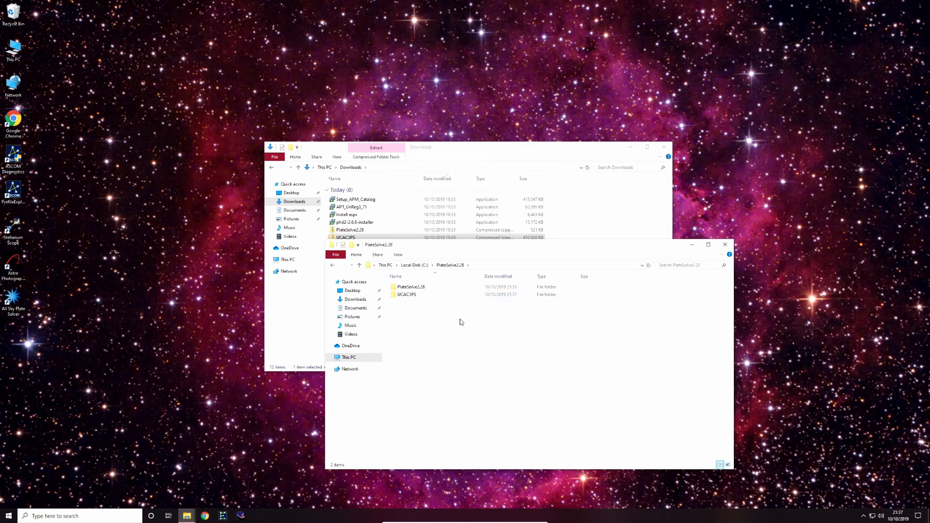
Launch PlateSolve2 from the inner PlateSolve2.28 folder and open its catalog directory configuration, moving both windows to the middle of the desktop
{"action": "double_click", "coordinate": [452, 290]}
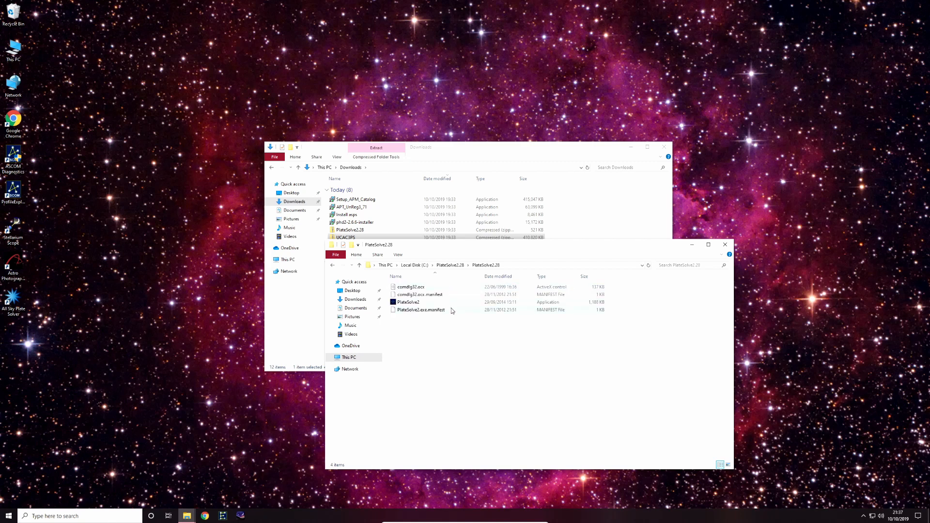
{"action": "double_click", "coordinate": [447, 303]}
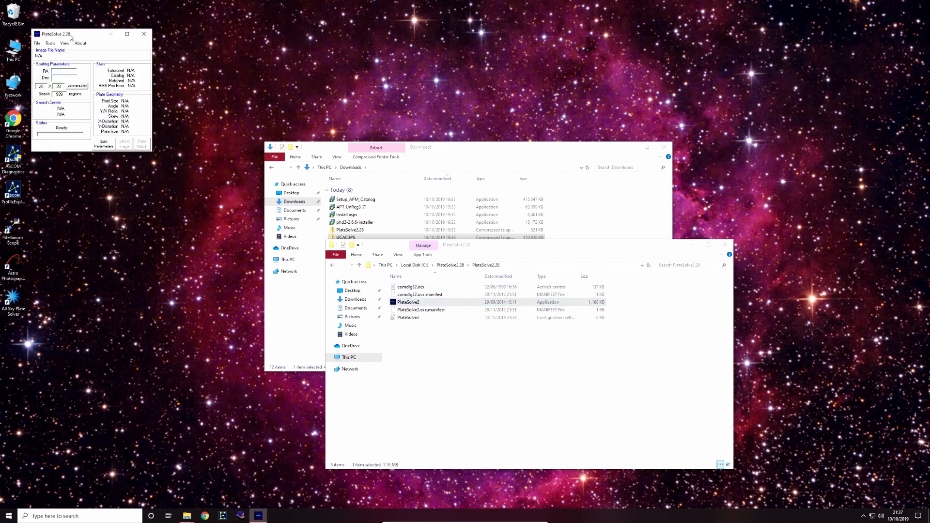
{"action": "left_click_drag", "start_coordinate": [70, 36], "coordinate": [441, 236]}
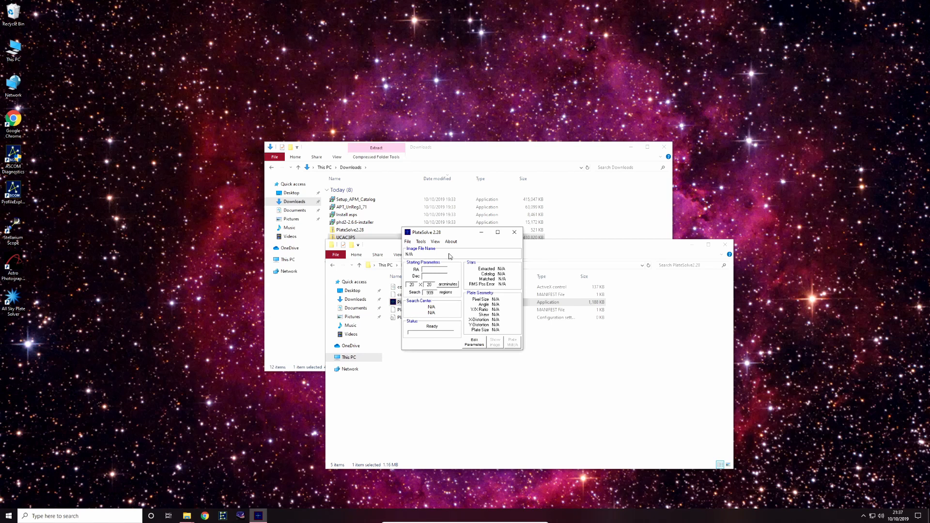
{"action": "left_click", "coordinate": [409, 243]}
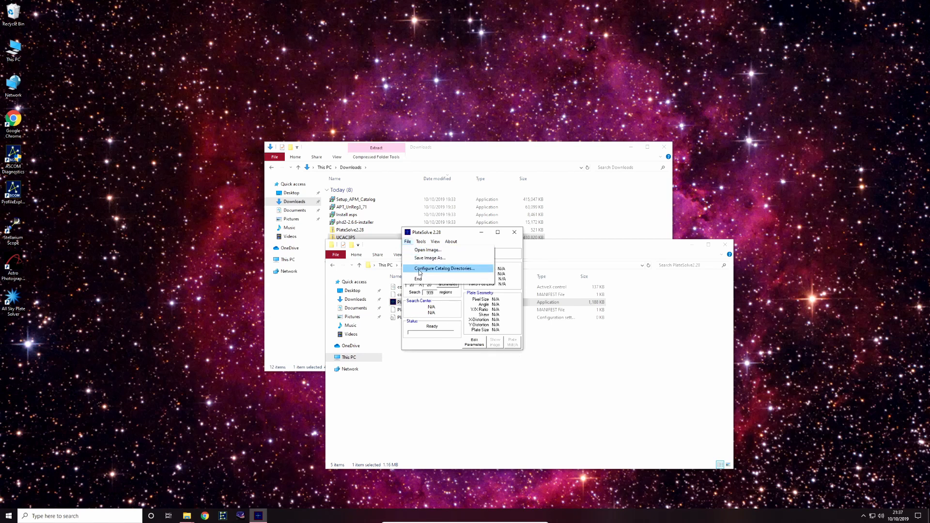
{"action": "left_click", "coordinate": [433, 272]}
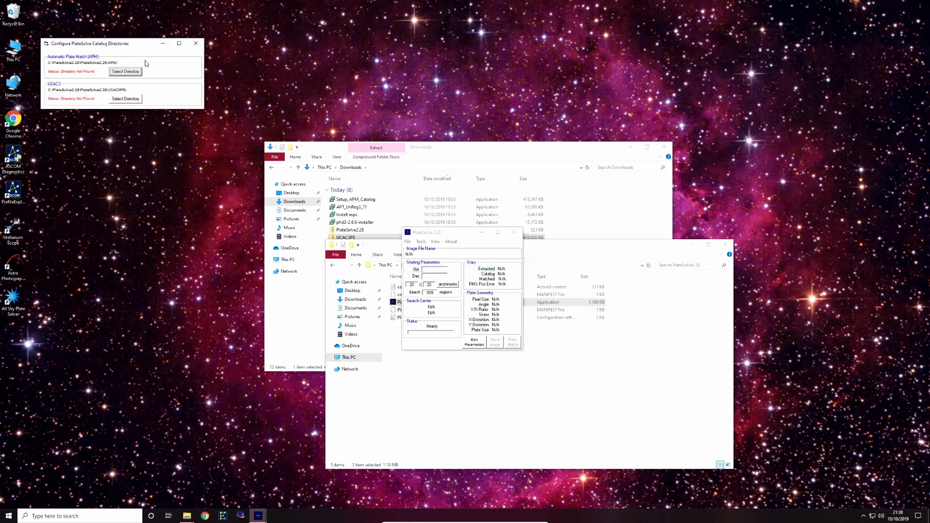
{"action": "left_click_drag", "start_coordinate": [132, 46], "coordinate": [475, 261]}
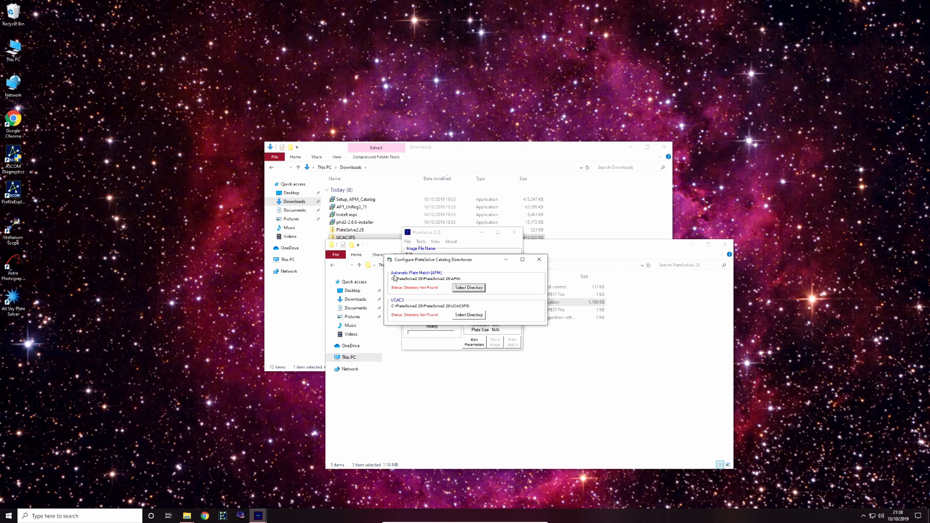
Set the Automatic Plate Match (APM) catalog directory to C:\Program Files (x86)\Starry Ridge\APM
{"action": "left_click", "coordinate": [473, 288]}
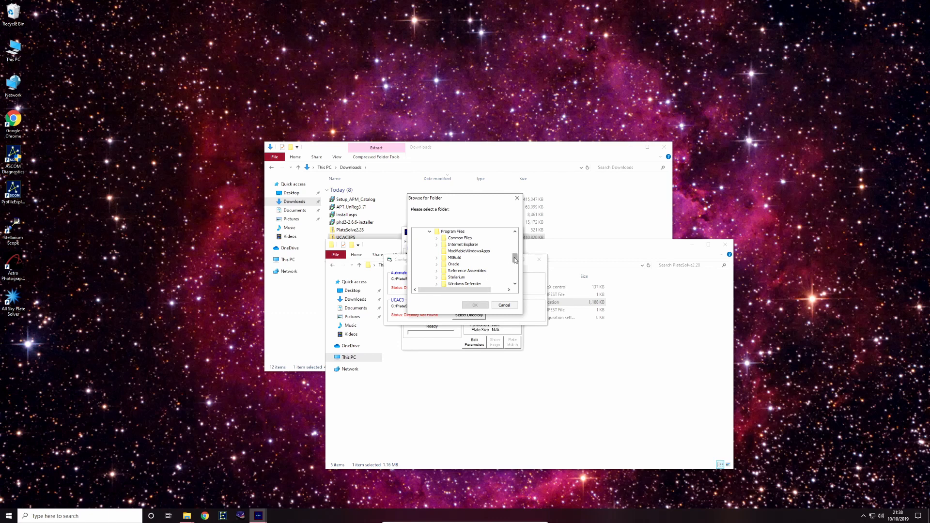
{"action": "left_click_drag", "start_coordinate": [514, 261], "coordinate": [515, 266]}
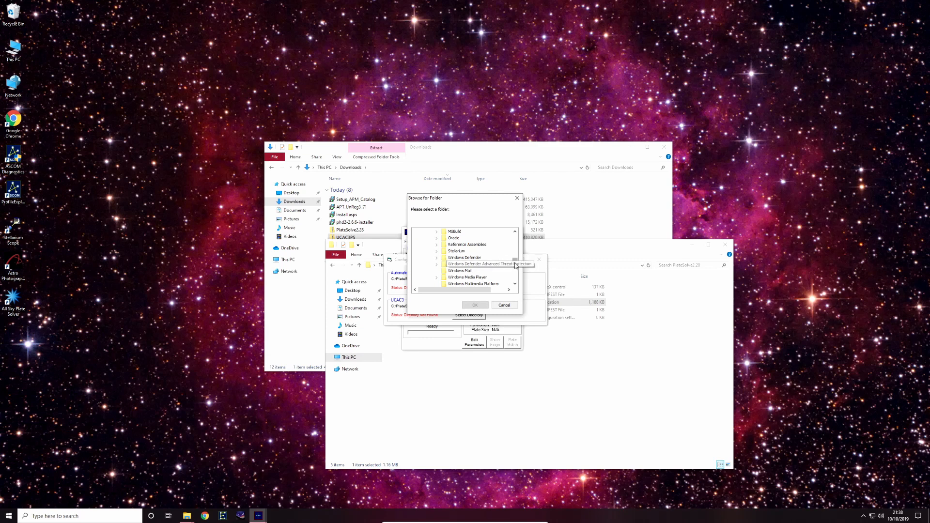
{"action": "left_click_drag", "start_coordinate": [515, 264], "coordinate": [514, 259]}
{"action": "left_click", "coordinate": [430, 258]}
{"action": "left_click", "coordinate": [430, 266]}
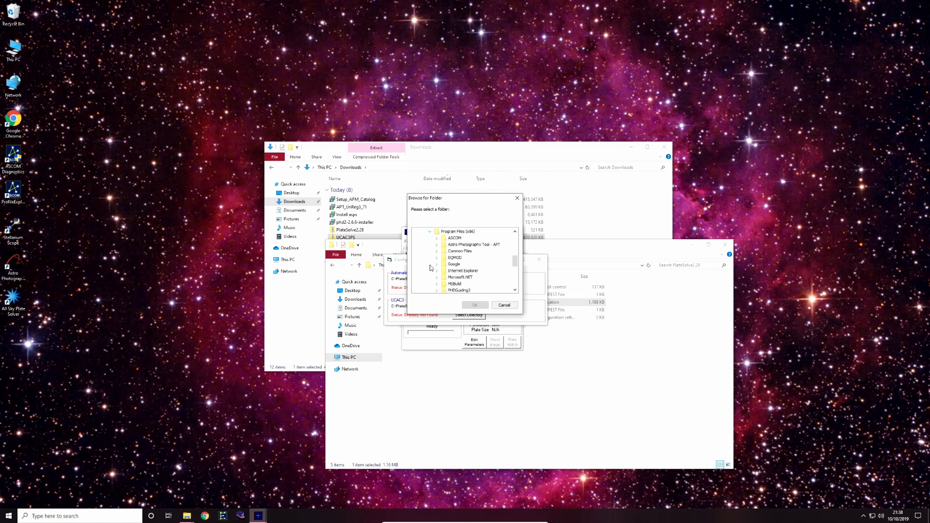
{"action": "left_click_drag", "start_coordinate": [514, 262], "coordinate": [515, 270]}
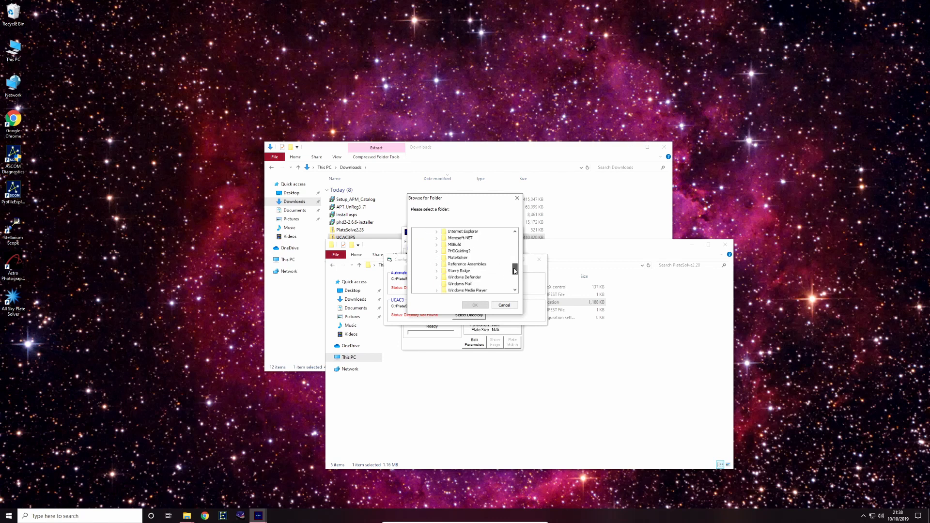
{"action": "left_click", "coordinate": [436, 271]}
{"action": "left_click", "coordinate": [459, 277]}
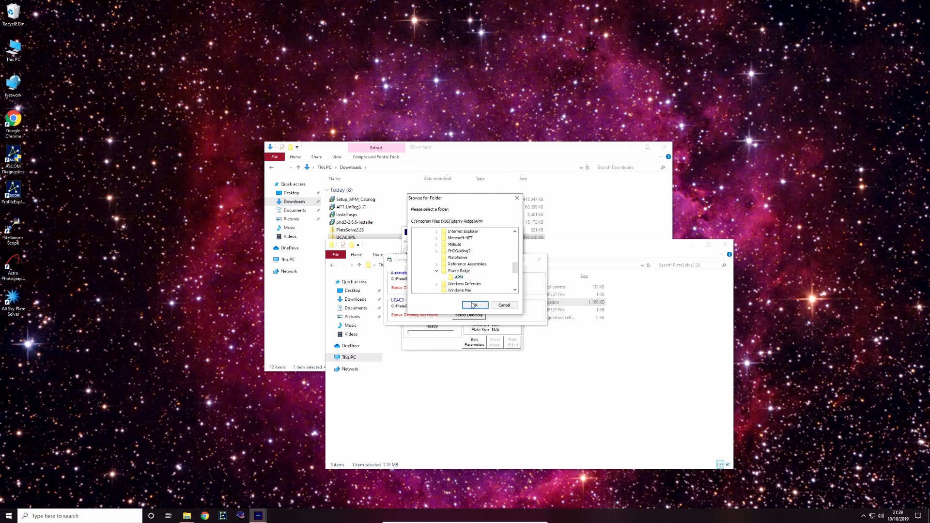
{"action": "left_click", "coordinate": [474, 305]}
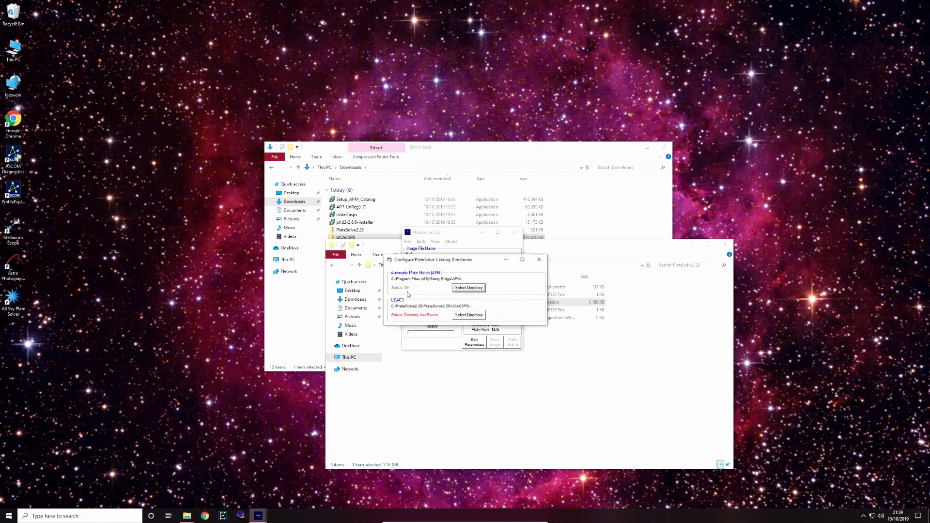
Set the UCAC3 catalog directory to C:\PlateSolve2.28\UCAC3PS and close the catalog directory configuration
{"action": "left_click", "coordinate": [472, 316]}
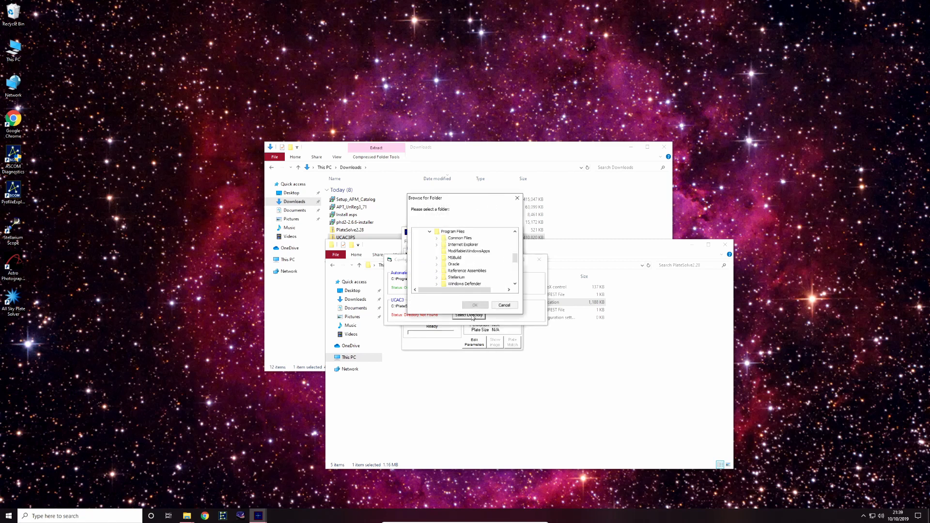
{"action": "left_click", "coordinate": [428, 233]}
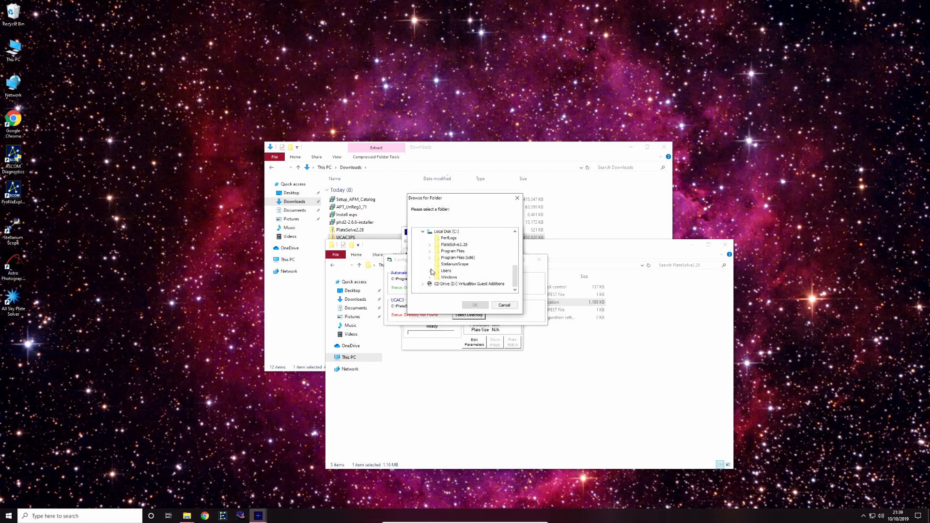
{"action": "left_click", "coordinate": [430, 244]}
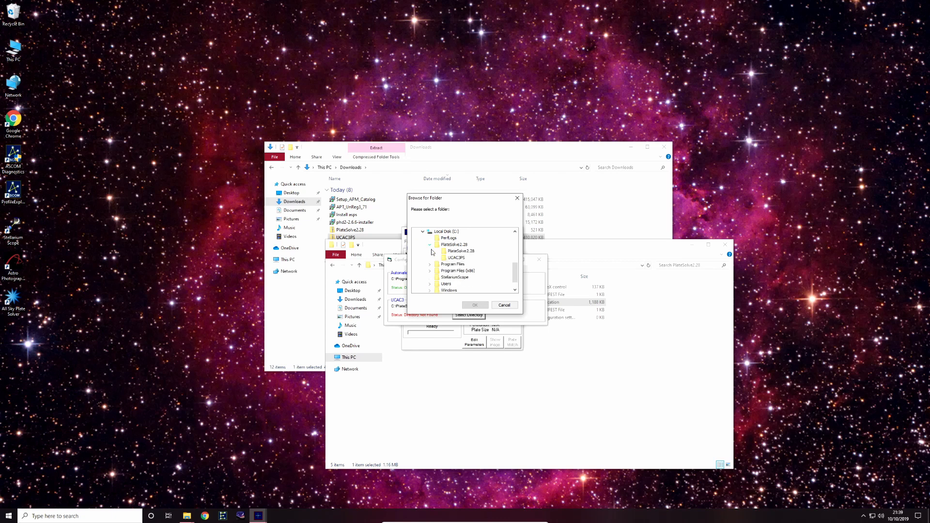
{"action": "left_click", "coordinate": [456, 258]}
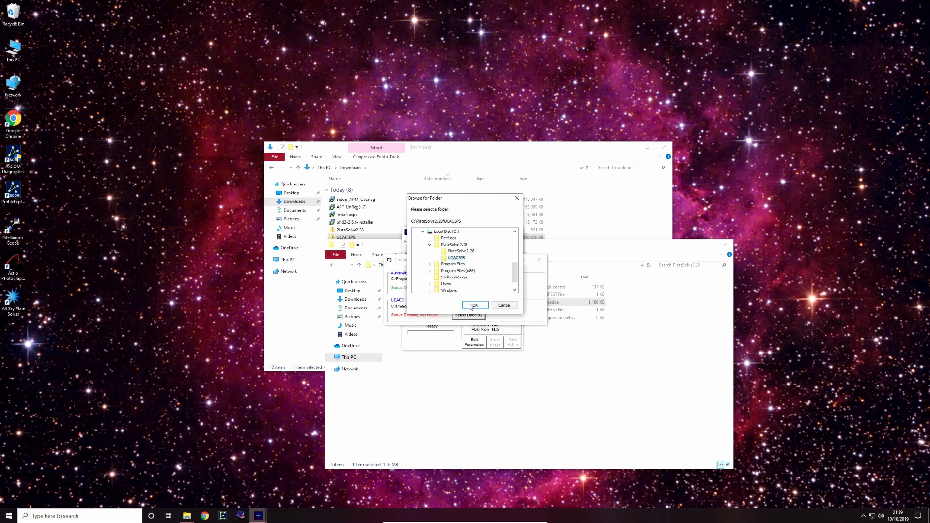
{"action": "left_click", "coordinate": [473, 306]}
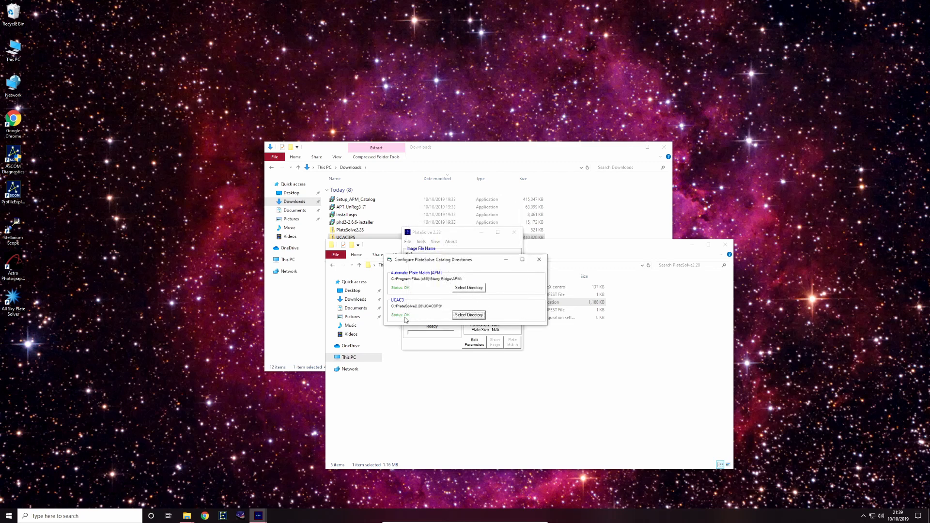
{"action": "left_click", "coordinate": [538, 260]}
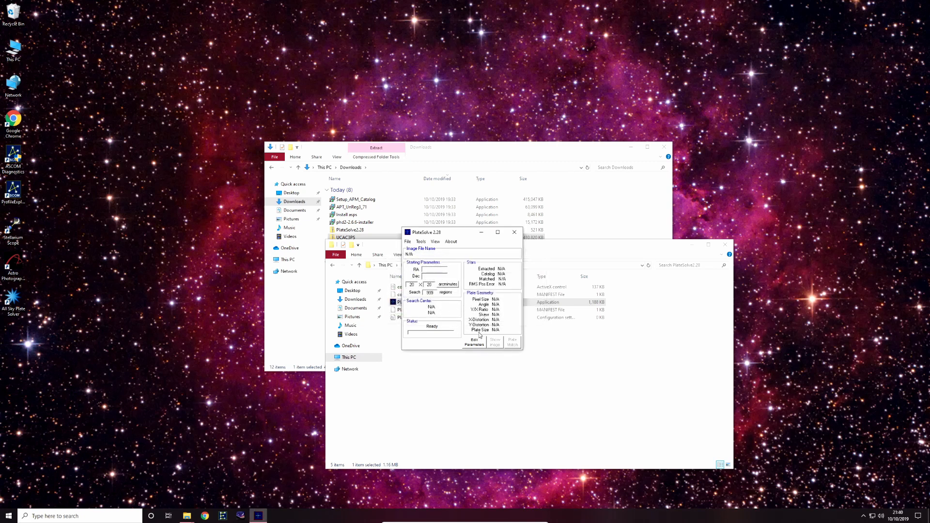
Edit the solver parameters: Max Star Size 12, Max Stars 55, catalog UCAC3, Highest Accuracy Plate Solution off, and accept them
{"action": "left_click", "coordinate": [484, 347]}
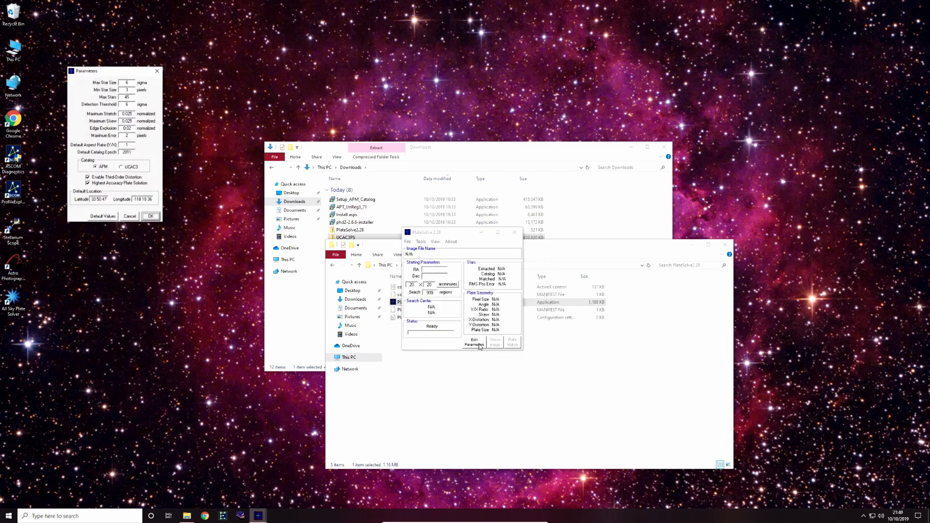
{"action": "left_click_drag", "start_coordinate": [120, 74], "coordinate": [461, 258]}
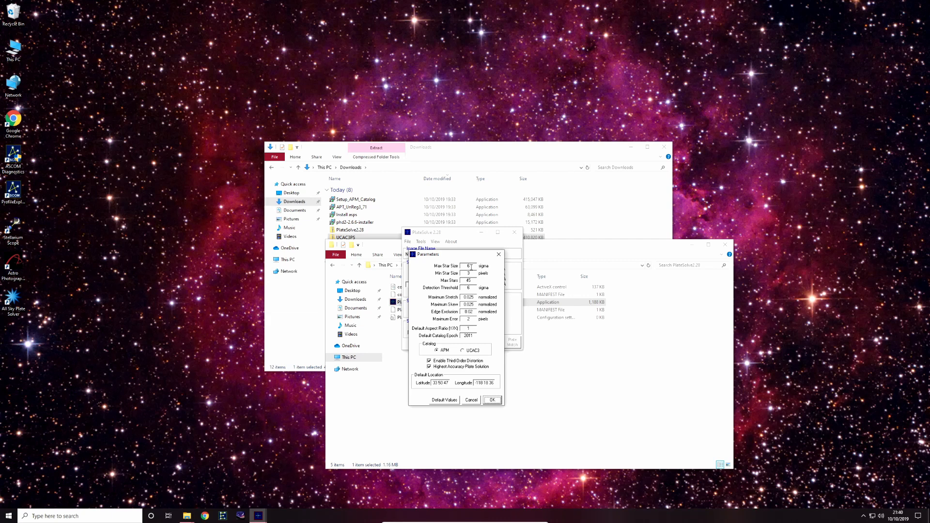
{"action": "double_click", "coordinate": [471, 266]}
{"action": "type", "text": "12"}
{"action": "double_click", "coordinate": [469, 280]}
{"action": "type", "text": "55"}
{"action": "double_click", "coordinate": [473, 287]}
{"action": "left_click", "coordinate": [462, 351]}
{"action": "left_click", "coordinate": [433, 368]}
{"action": "left_click", "coordinate": [497, 403]}
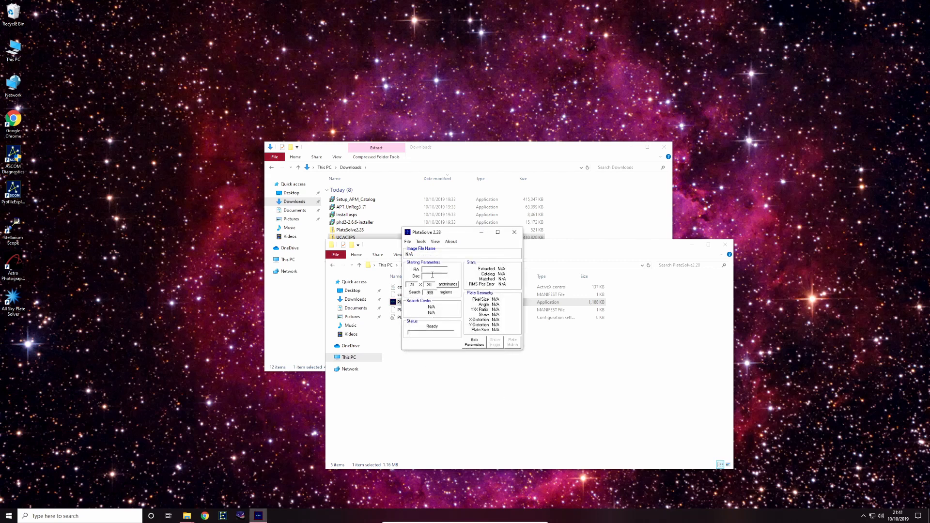
Restart PlateSolve2 and reopen the catalog directory configuration to check the saved APM and UCAC3 paths
{"action": "left_click", "coordinate": [516, 234]}
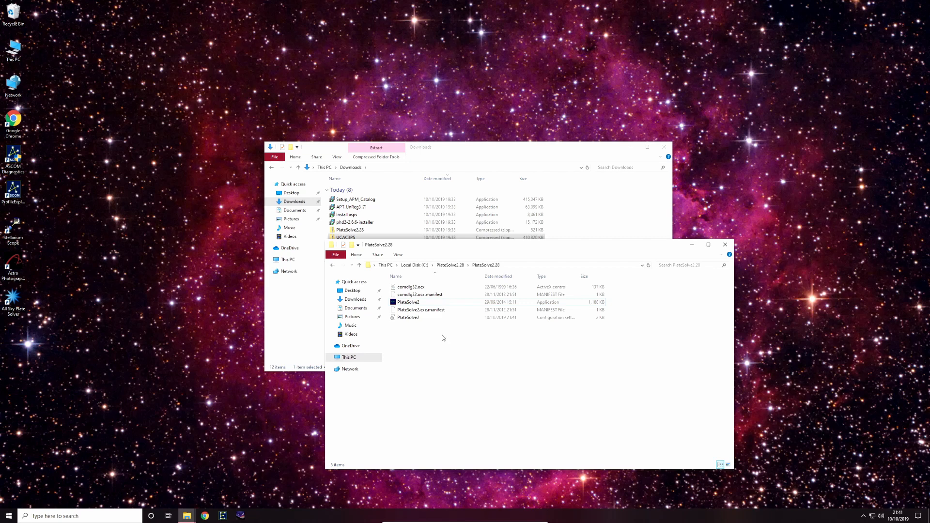
{"action": "double_click", "coordinate": [425, 304]}
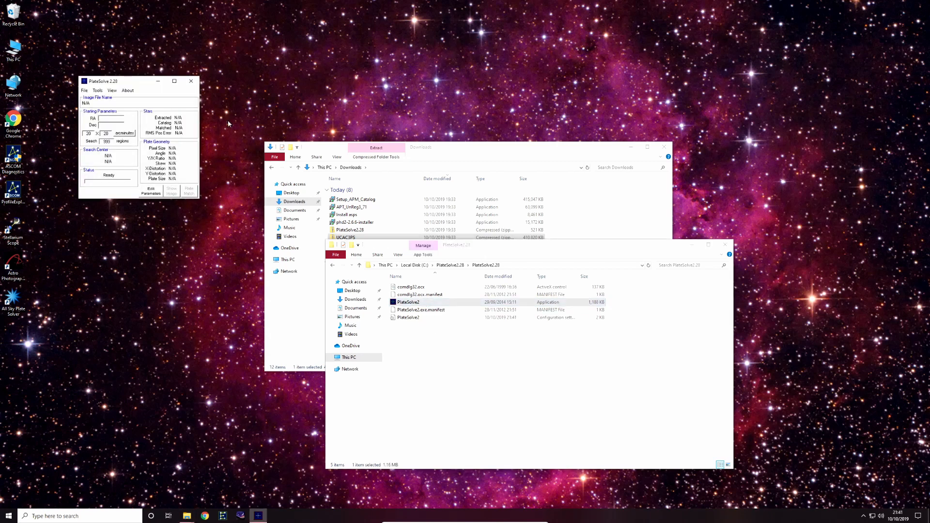
{"action": "left_click_drag", "start_coordinate": [133, 80], "coordinate": [451, 261]}
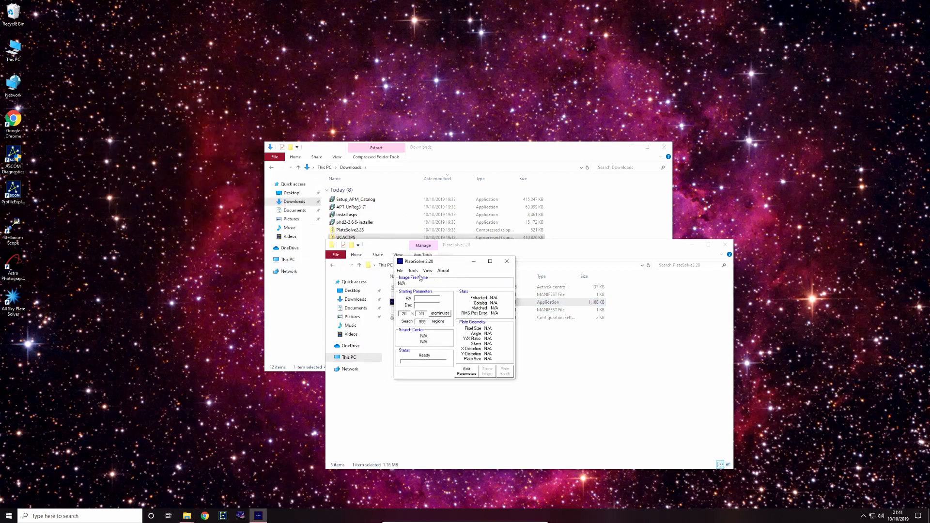
{"action": "left_click", "coordinate": [405, 272]}
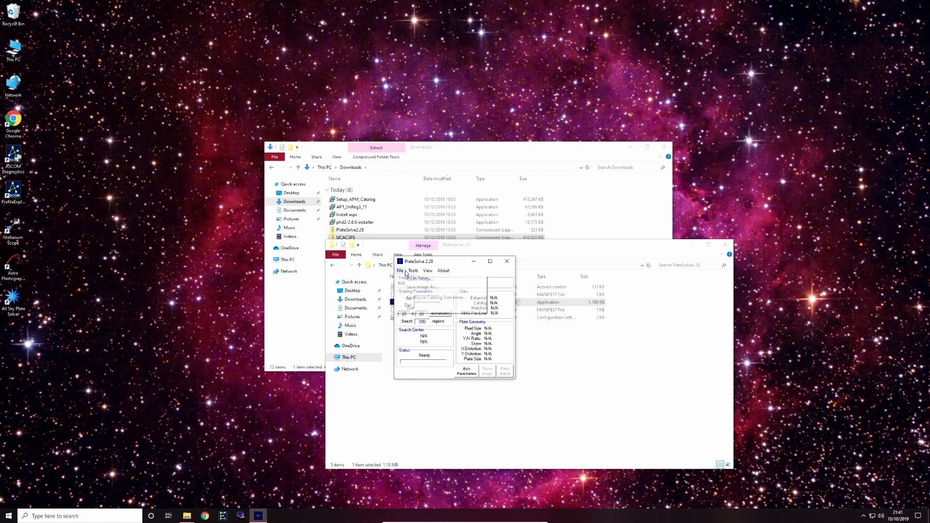
{"action": "left_click", "coordinate": [414, 298]}
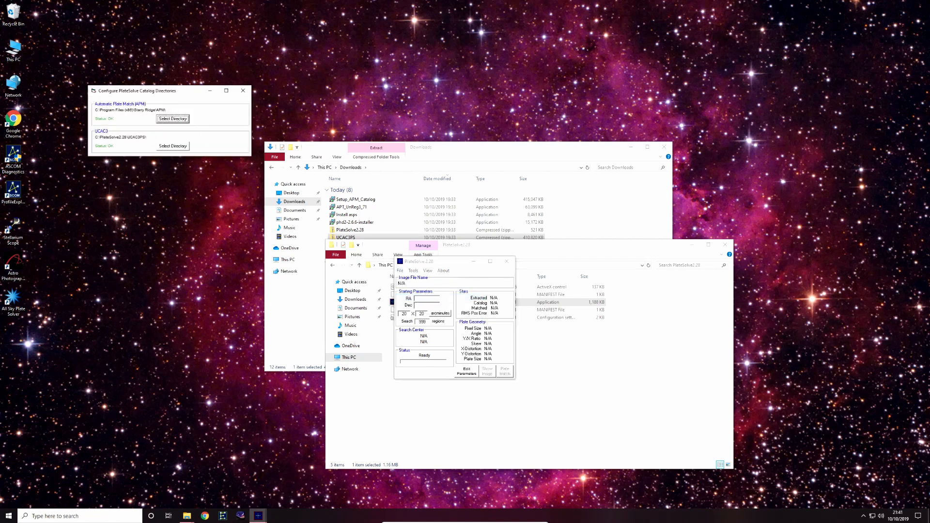
{"action": "left_click_drag", "start_coordinate": [170, 96], "coordinate": [423, 249]}
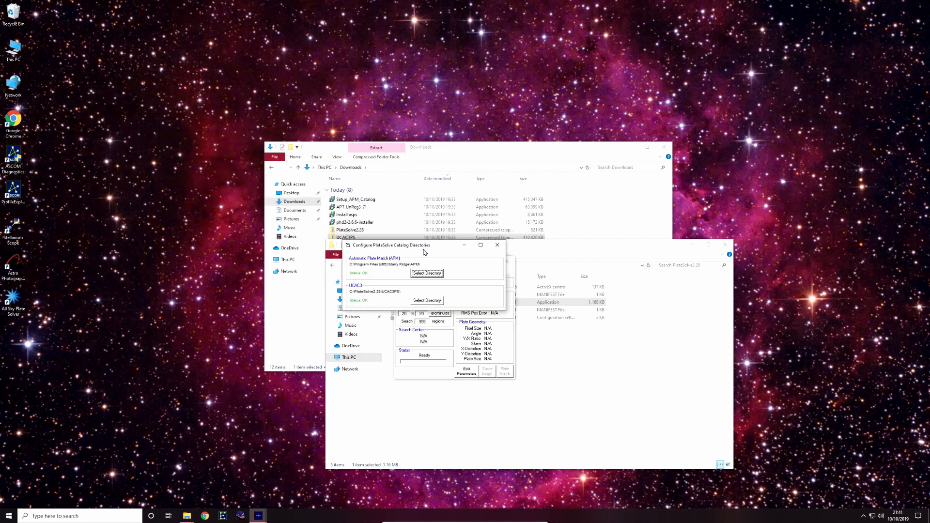
Close the catalog directory configuration and reopen the solver parameters to check the saved values
{"action": "left_click", "coordinate": [497, 245]}
{"action": "left_click", "coordinate": [465, 371]}
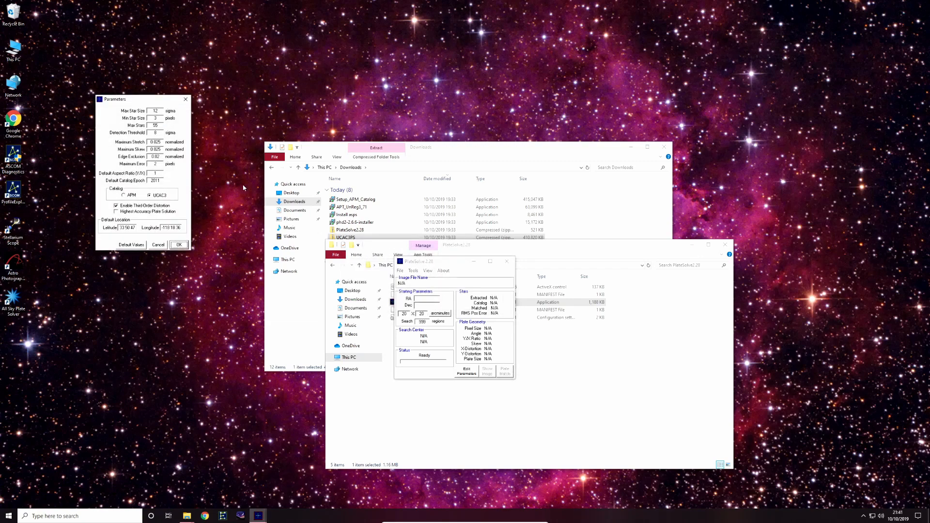
{"action": "left_click_drag", "start_coordinate": [151, 103], "coordinate": [545, 303]}
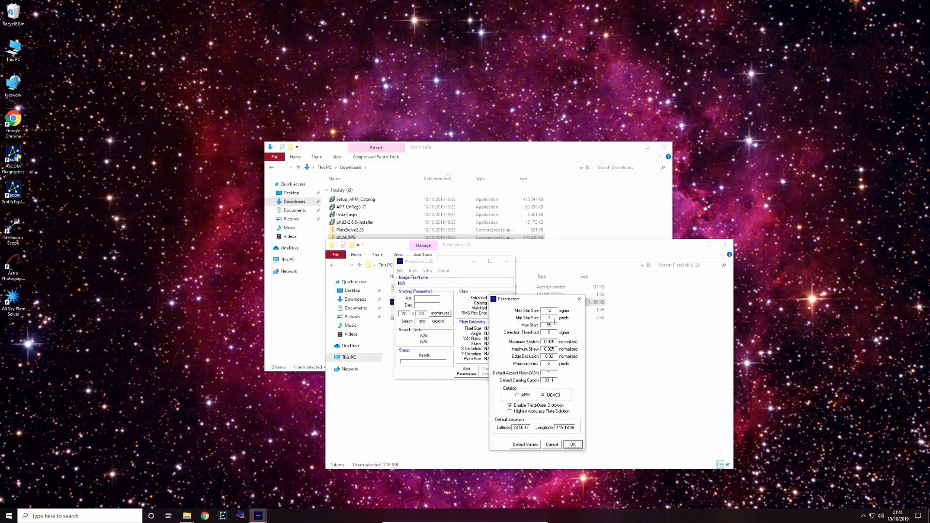
{"action": "left_click", "coordinate": [572, 445]}
Close PlateSolve2 and both File Explorer windows to return to the desktop
{"action": "left_click", "coordinate": [506, 262]}
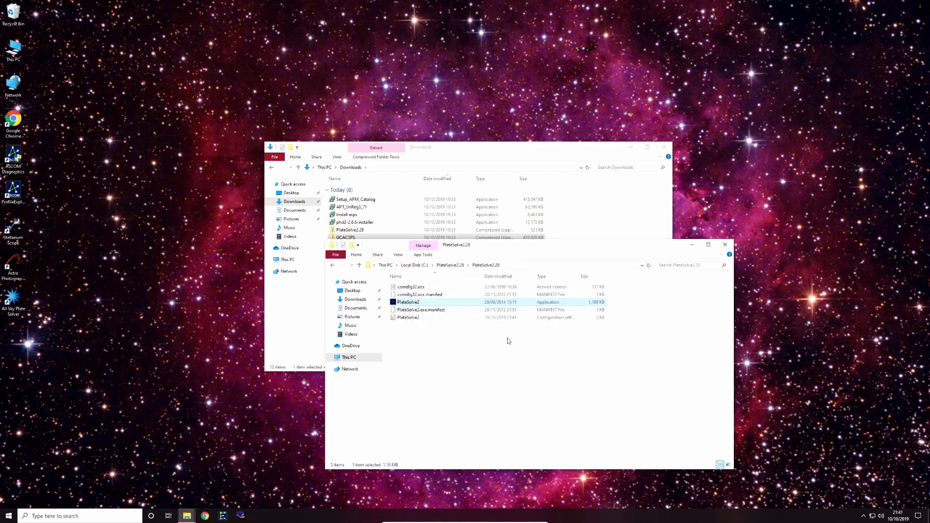
{"action": "left_click", "coordinate": [724, 244]}
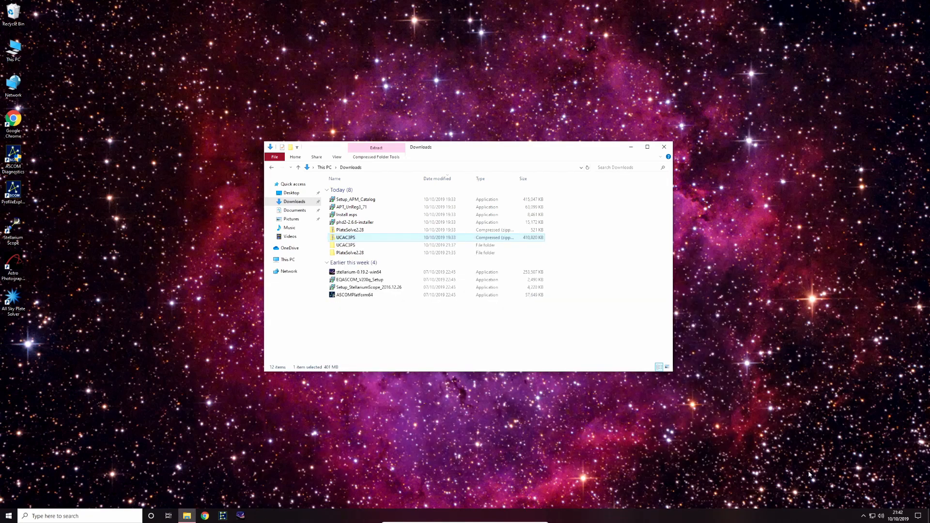
{"action": "left_click", "coordinate": [663, 148]}
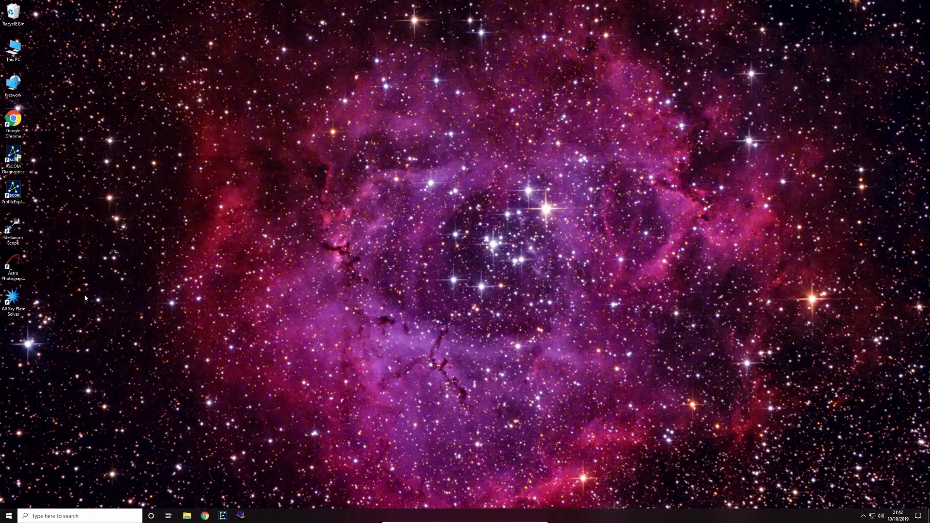
Launch Astro Photography Tool, allow it through the firewall on private networks, and agree to set the site coordinates
{"action": "double_click", "coordinate": [14, 265]}
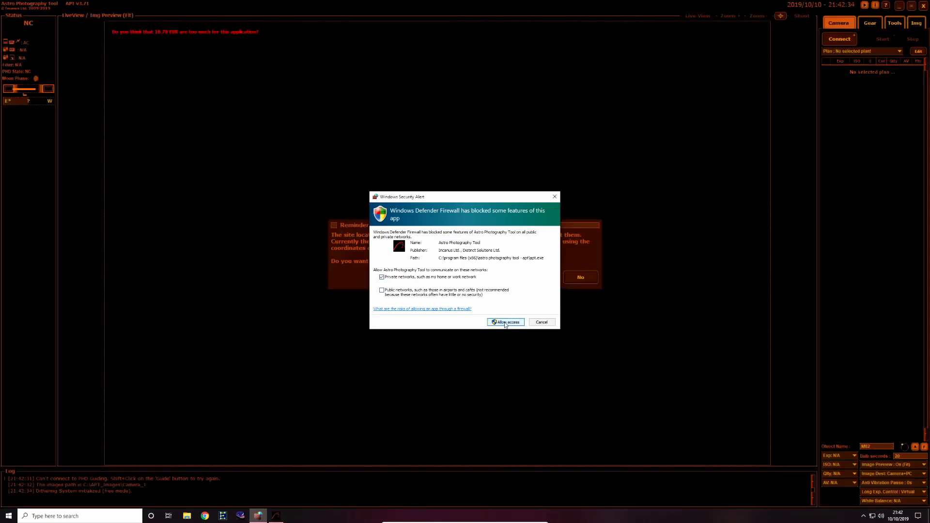
{"action": "left_click", "coordinate": [505, 322]}
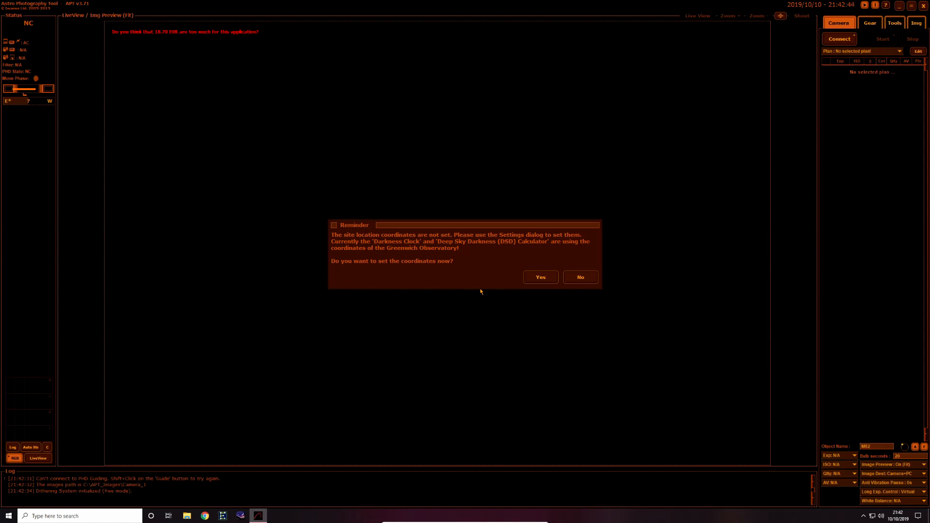
{"action": "left_click", "coordinate": [546, 280]}
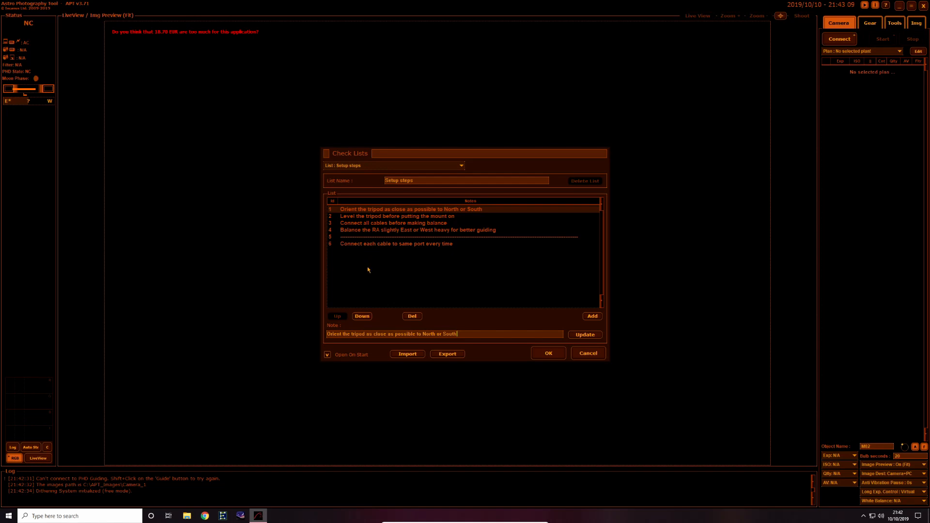
Turn off Open On Start for the check lists and accept the change
{"action": "left_click", "coordinate": [327, 354]}
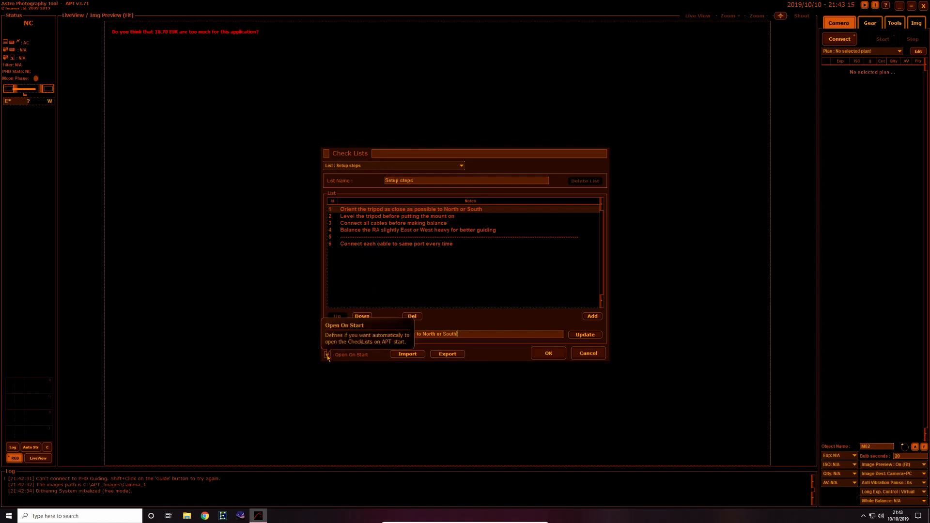
{"action": "left_click", "coordinate": [328, 356]}
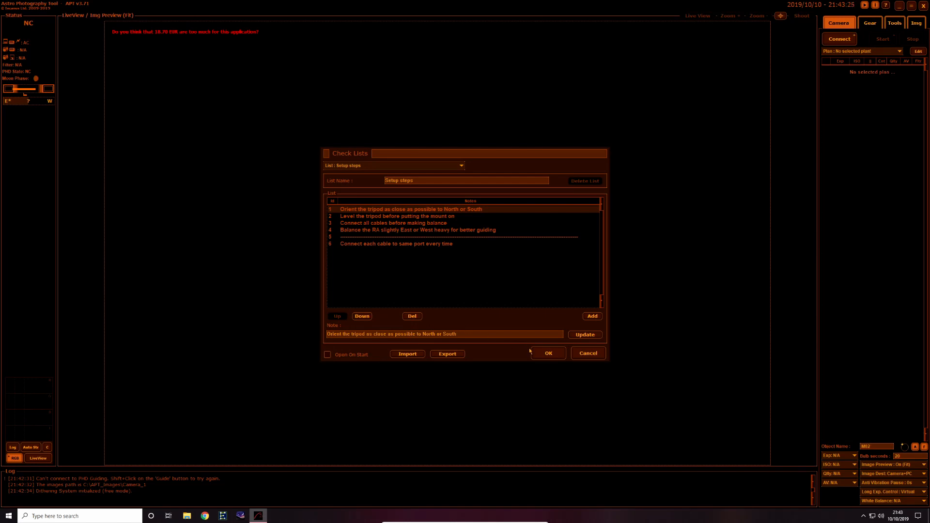
{"action": "left_click", "coordinate": [550, 354]}
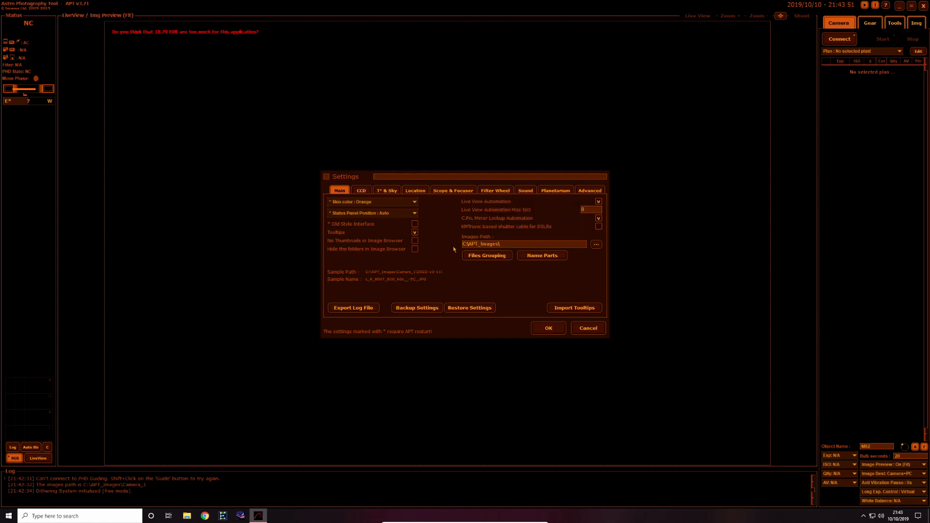
Confirm C:\APT_Images as the images path and enable the CCD color FITS preview with the RGGB Bayer filter
{"action": "left_click", "coordinate": [596, 244]}
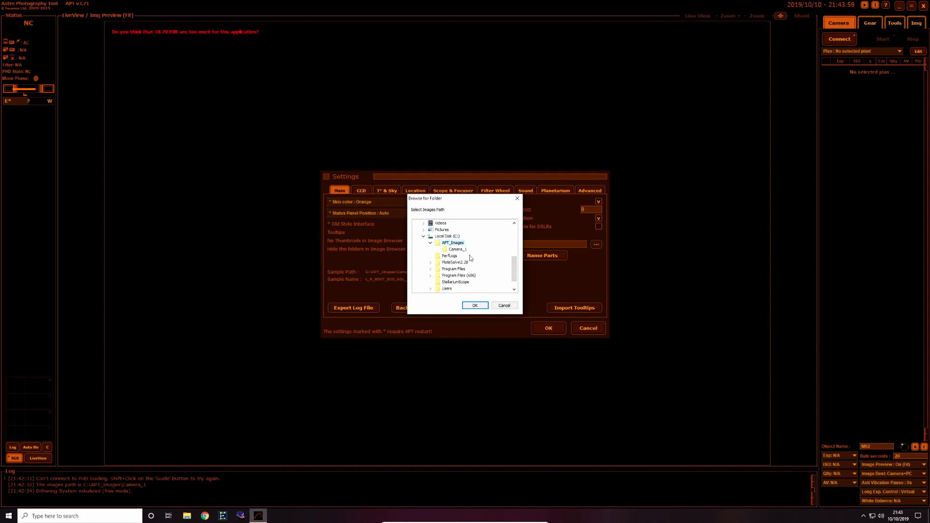
{"action": "left_click_drag", "start_coordinate": [514, 272], "coordinate": [500, 257]}
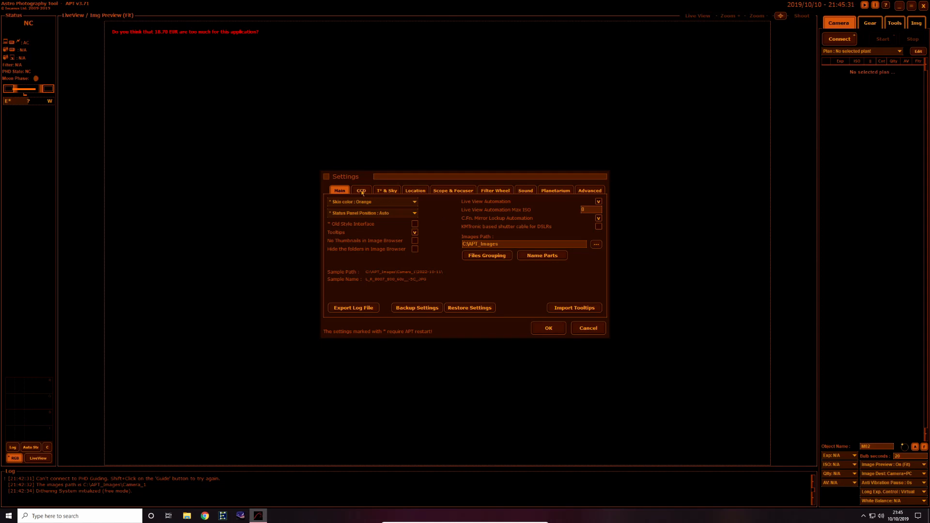
{"action": "left_click", "coordinate": [362, 191]}
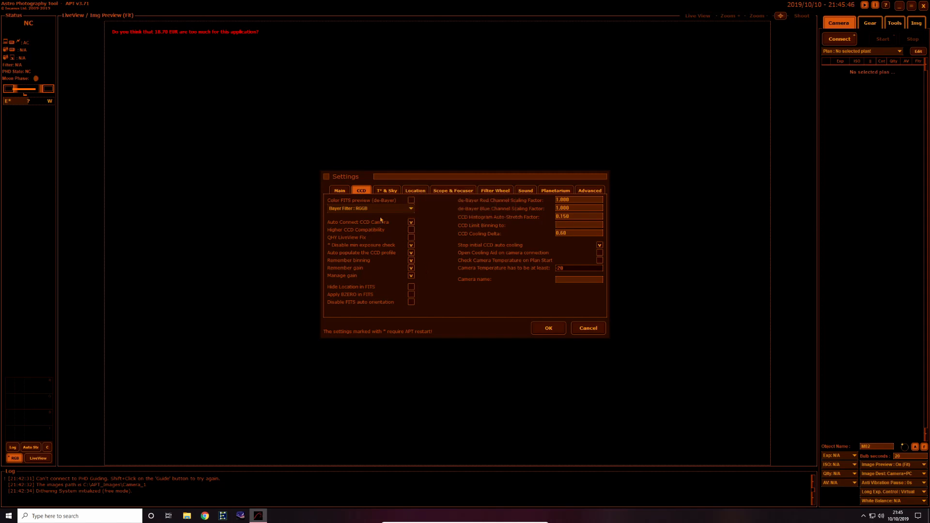
{"action": "left_click", "coordinate": [411, 201]}
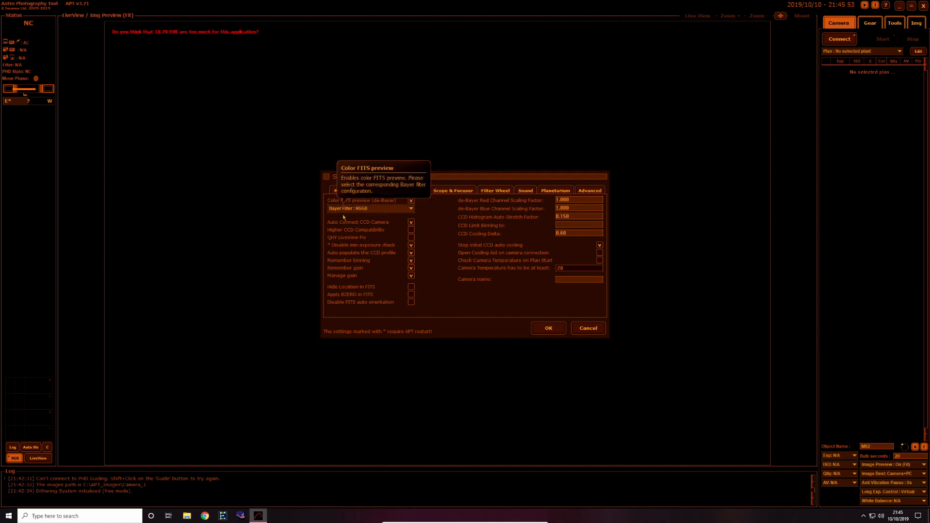
{"action": "left_click", "coordinate": [411, 209]}
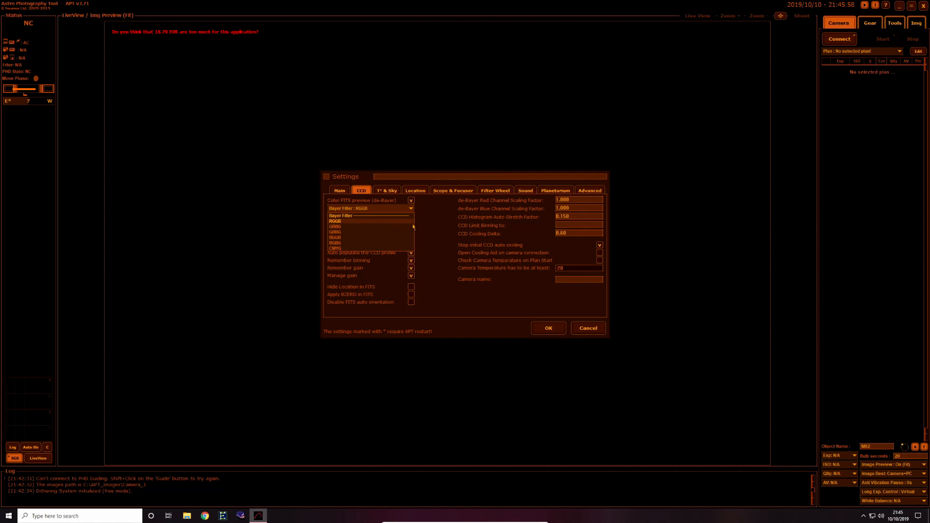
{"action": "left_click", "coordinate": [428, 227]}
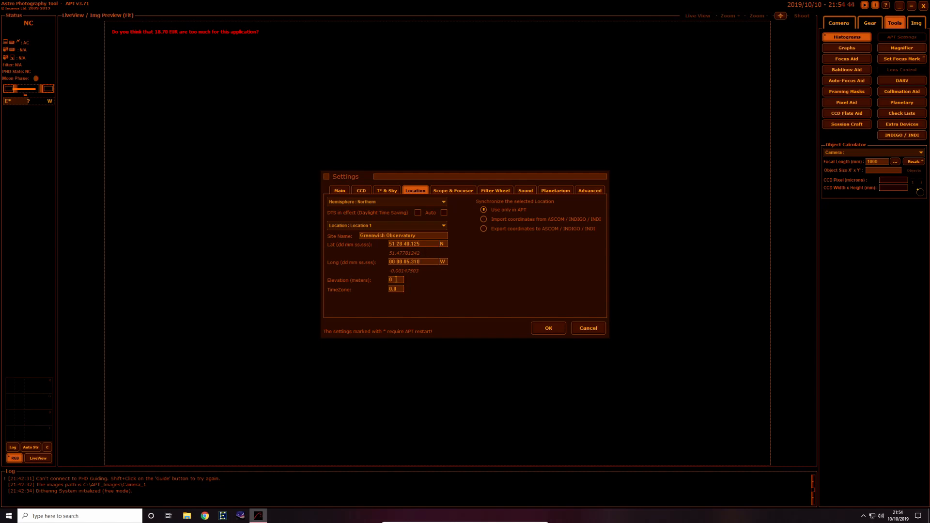
Set the location to import coordinates from ASCOM / INDIGO / INDI and turn on automatic daylight saving
{"action": "left_click", "coordinate": [484, 219]}
{"action": "left_click", "coordinate": [444, 213]}
Enable Auto Connect Scope and choose Stellarium as the planetarium application
{"action": "left_click", "coordinate": [456, 191]}
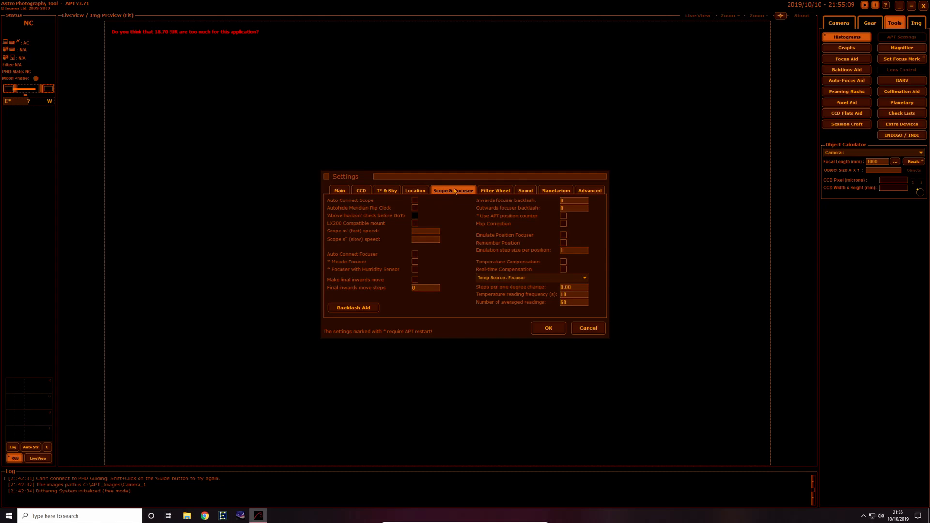
{"action": "left_click", "coordinate": [415, 200]}
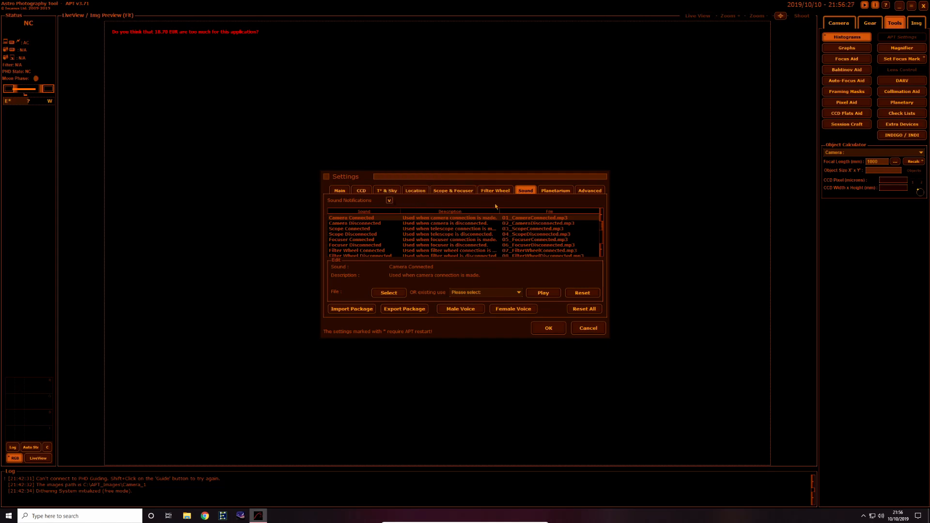
{"action": "left_click", "coordinate": [555, 191]}
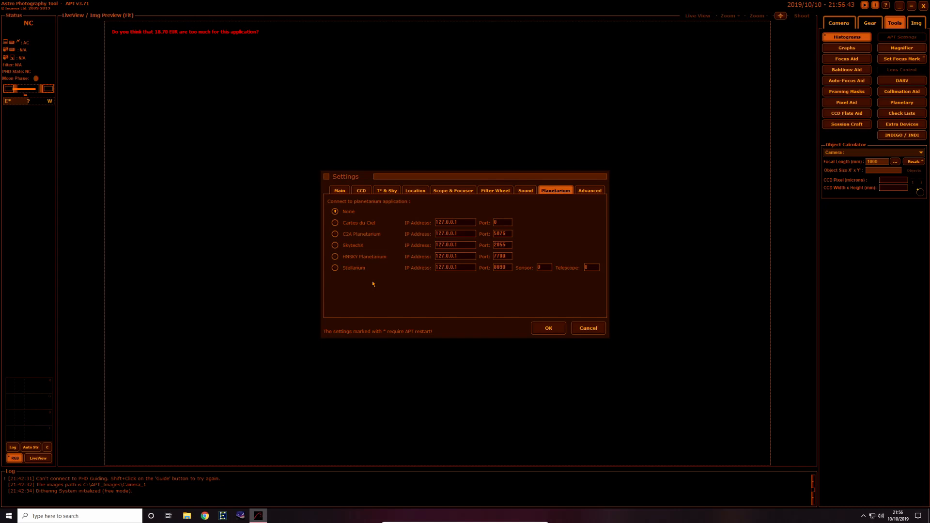
{"action": "left_click", "coordinate": [335, 268]}
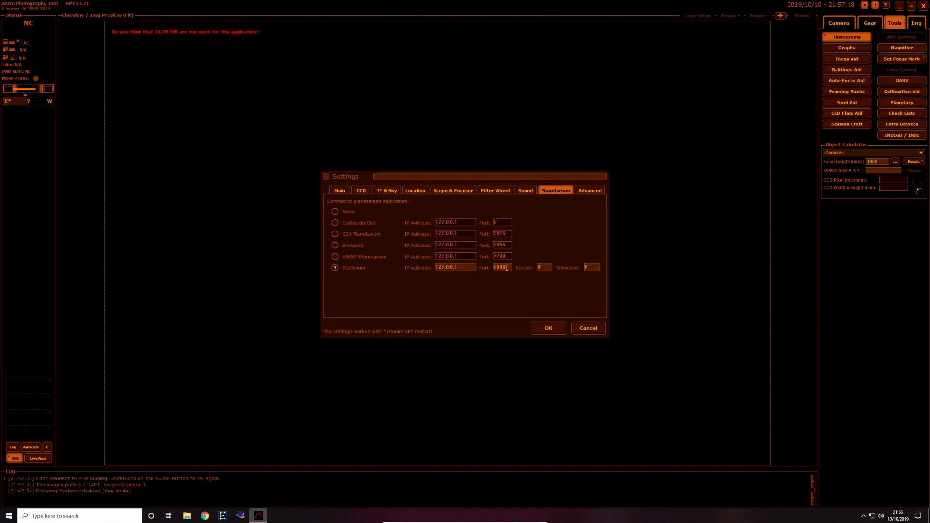
In the advanced settings, enable Ask for Object Name, set the Plans Start Delay to 10s, and save all settings
{"action": "left_click", "coordinate": [594, 192]}
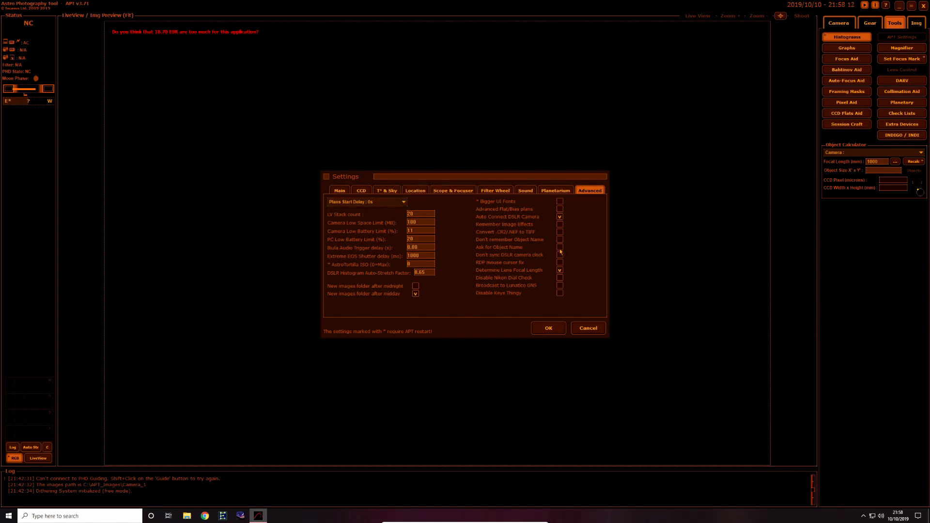
{"action": "left_click", "coordinate": [560, 249]}
{"action": "left_click", "coordinate": [403, 202]}
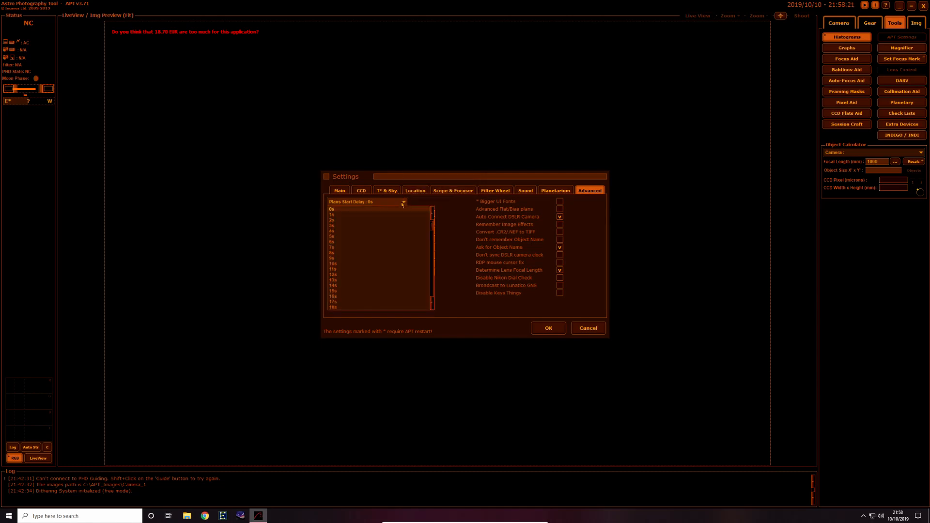
{"action": "left_click", "coordinate": [336, 265]}
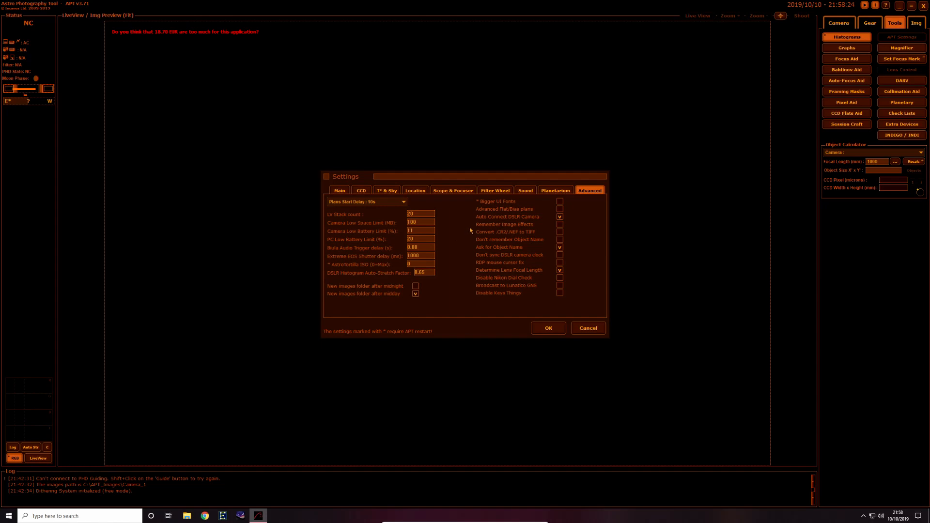
{"action": "left_click", "coordinate": [548, 329]}
Connect the telescope mount using the EQMOD ASCOM Simulator driver
{"action": "left_click", "coordinate": [875, 24]}
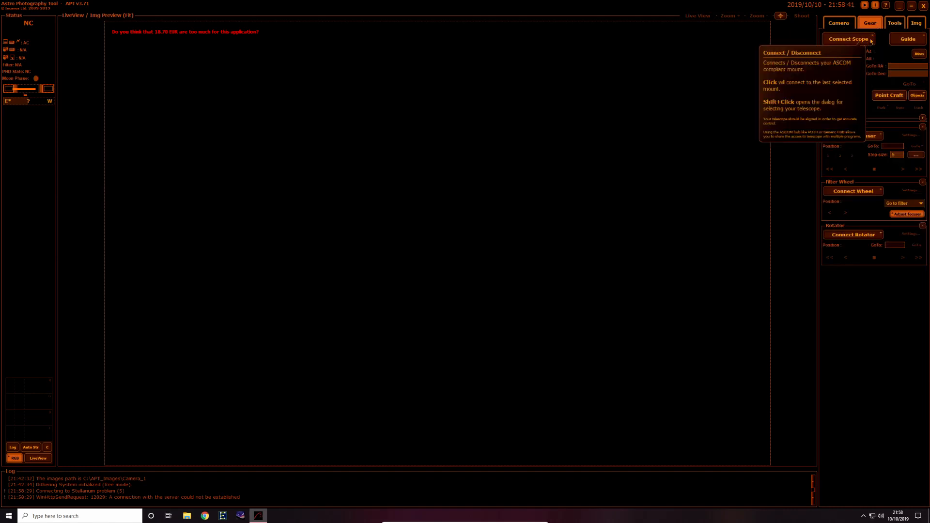
{"action": "left_click", "coordinate": [871, 41]}
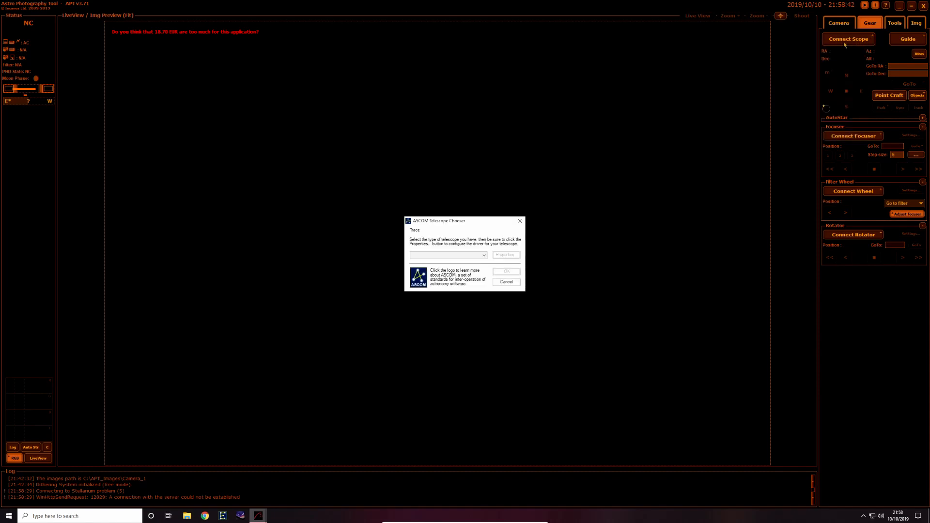
{"action": "left_click", "coordinate": [463, 255]}
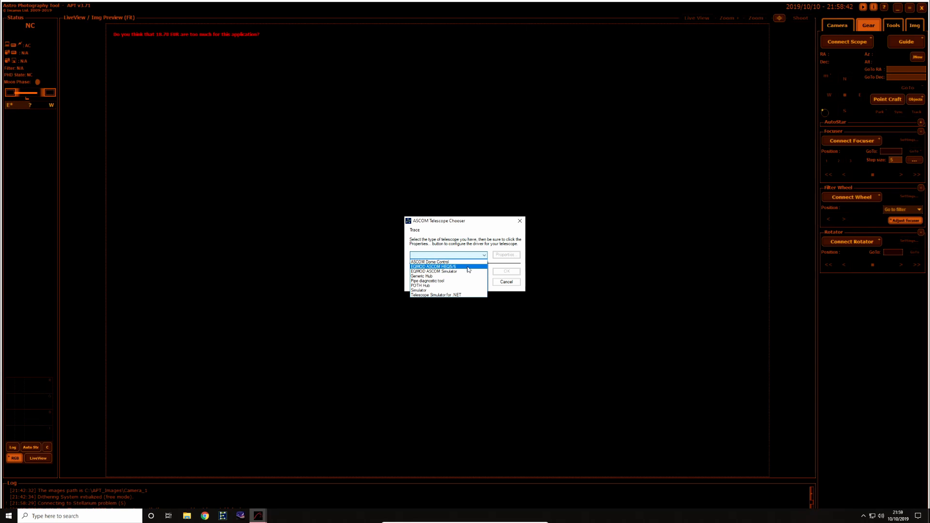
{"action": "left_click", "coordinate": [467, 271]}
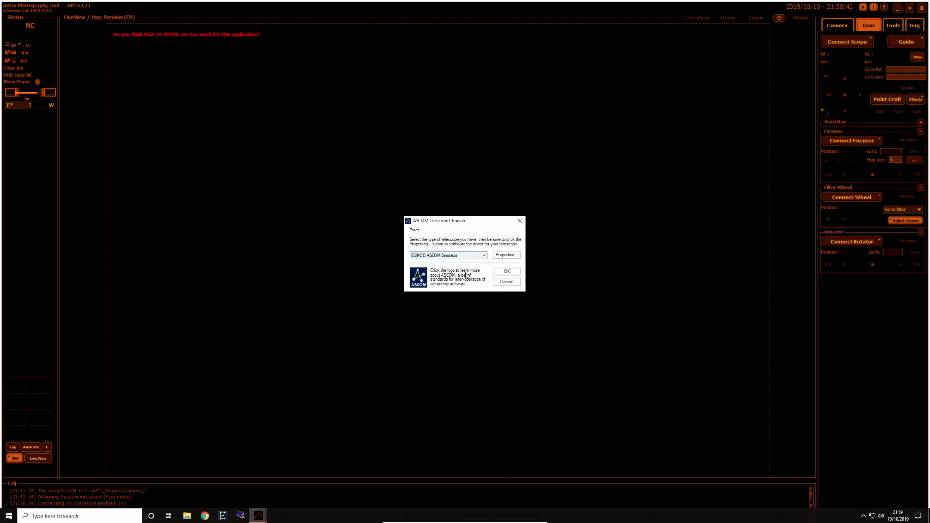
{"action": "left_click", "coordinate": [507, 272]}
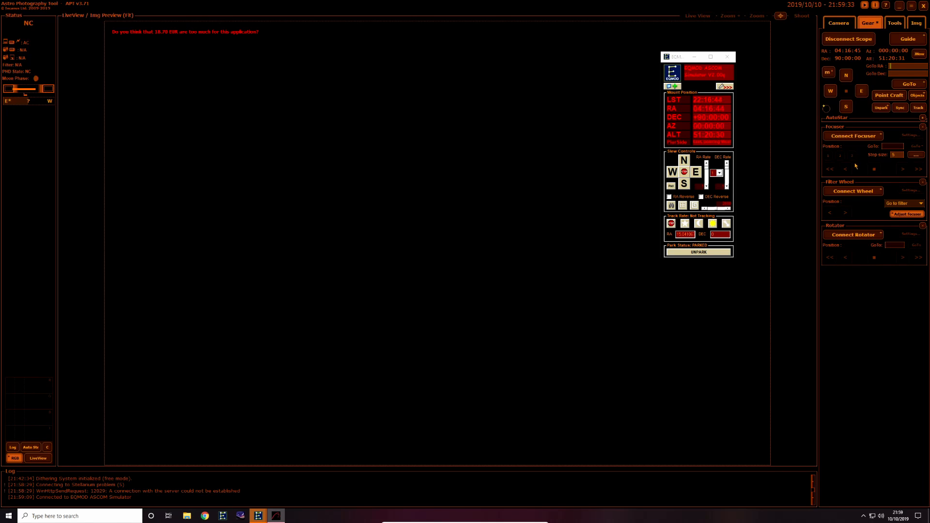
Set the guiding program to PHD2 Guiding and accept the guiding settings
{"action": "left_click", "coordinate": [910, 39]}
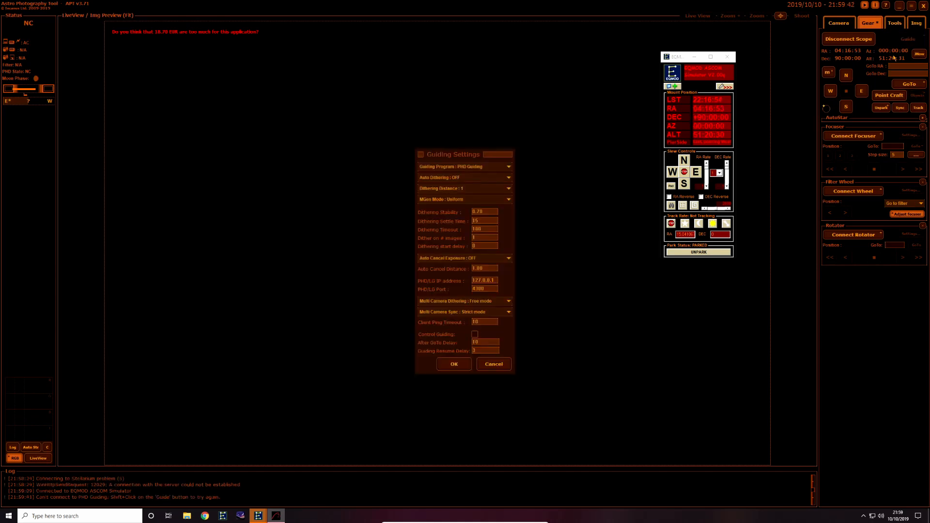
{"action": "left_click", "coordinate": [509, 167]}
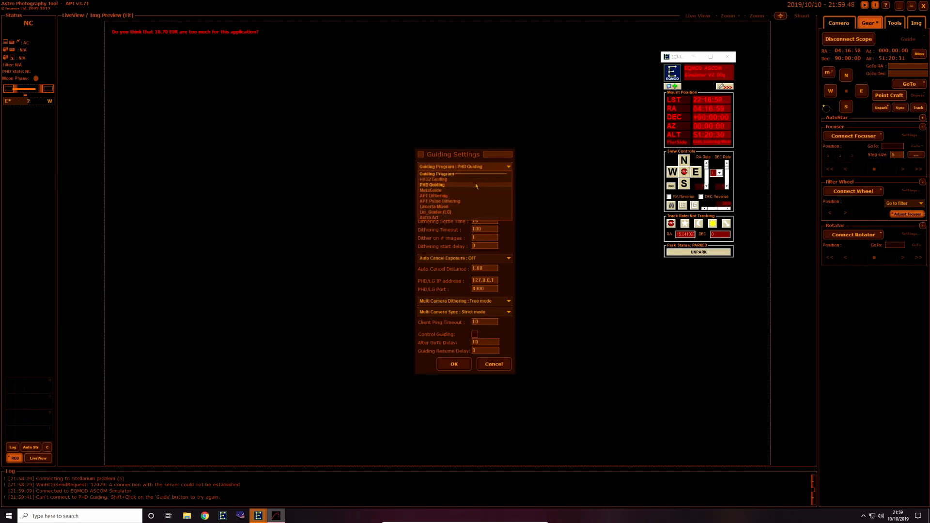
{"action": "left_click", "coordinate": [438, 180]}
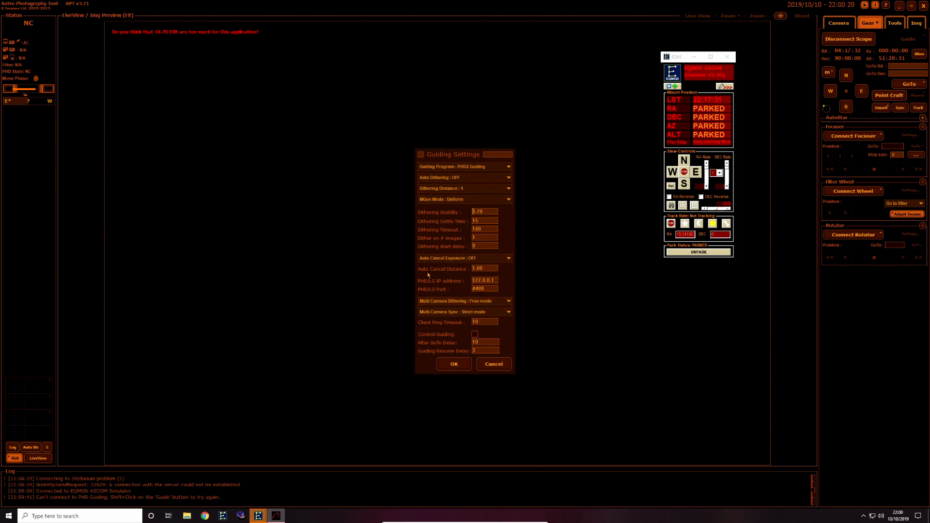
{"action": "left_click", "coordinate": [455, 366]}
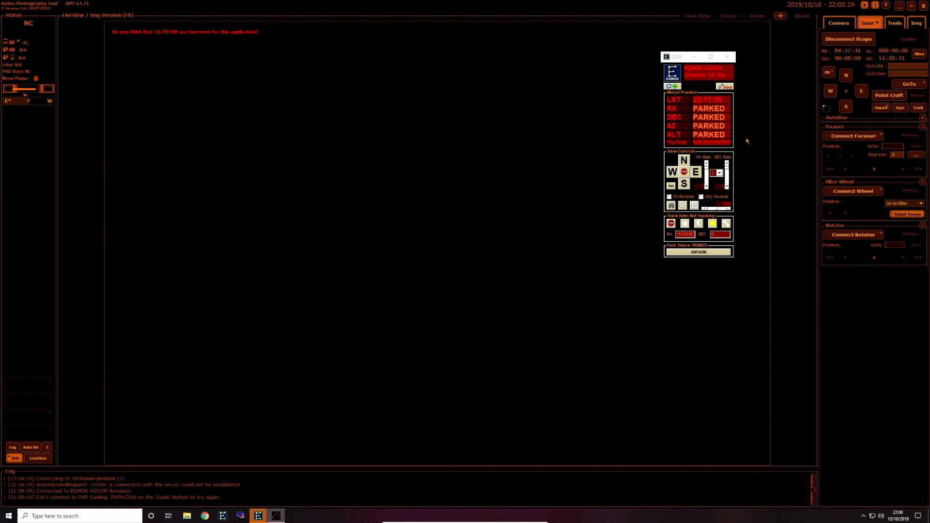
Start connecting the imaging camera and review the Canon EOS connection options, keeping the processor generation at Digic 3, 4, 5, 5+
{"action": "left_click", "coordinate": [847, 25]}
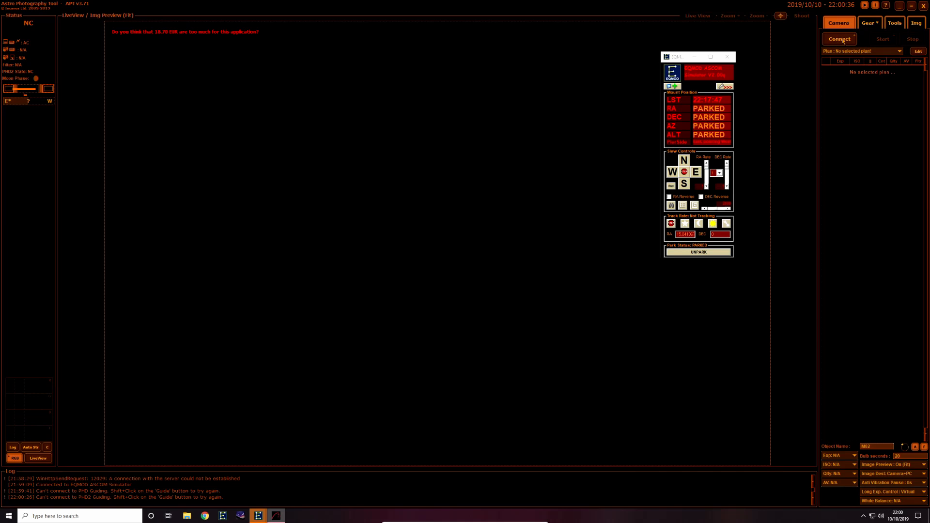
{"action": "left_click", "coordinate": [851, 38]}
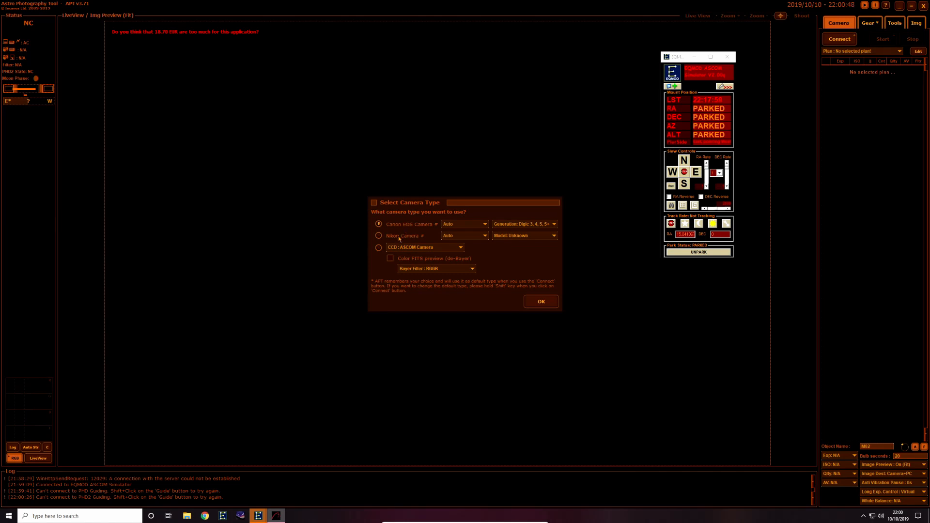
{"action": "left_click", "coordinate": [467, 225]}
{"action": "left_click", "coordinate": [469, 224]}
{"action": "left_click", "coordinate": [521, 224]}
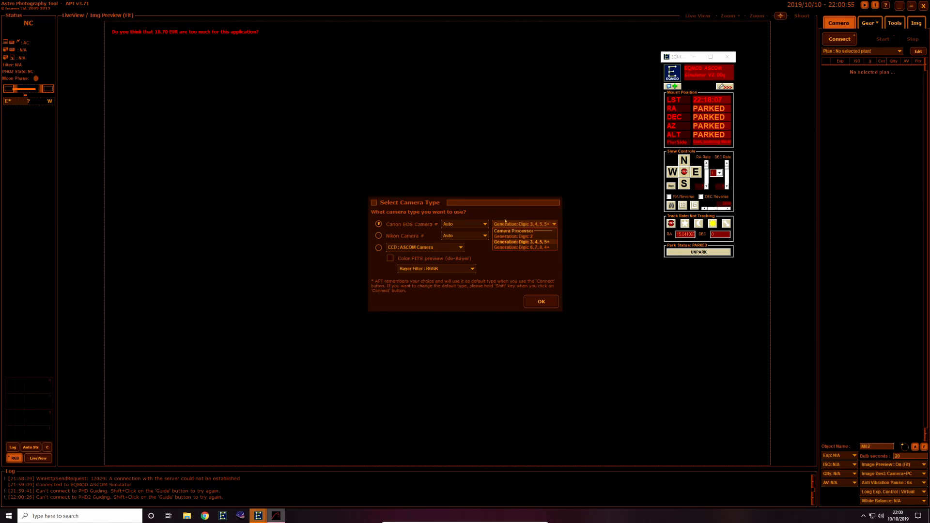
{"action": "left_click", "coordinate": [520, 242]}
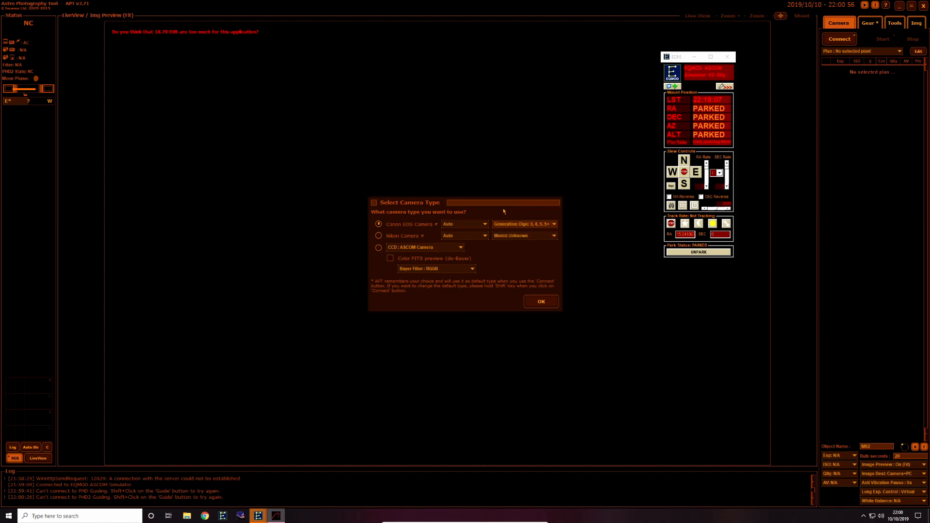
Set the camera type to CCD ASCOM Camera, enable Color FITS preview with the RGGB Bayer filter, and accept
{"action": "left_click", "coordinate": [380, 249]}
{"action": "left_click", "coordinate": [454, 248]}
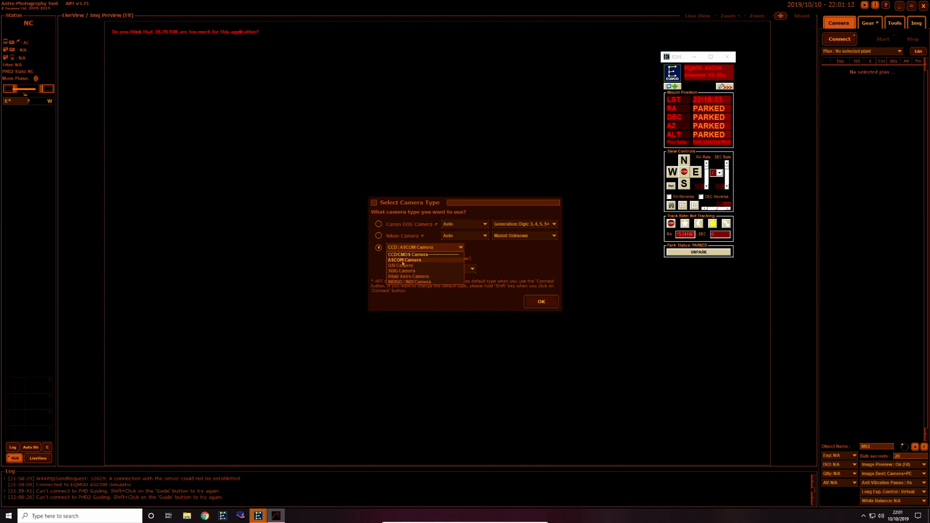
{"action": "left_click", "coordinate": [404, 261]}
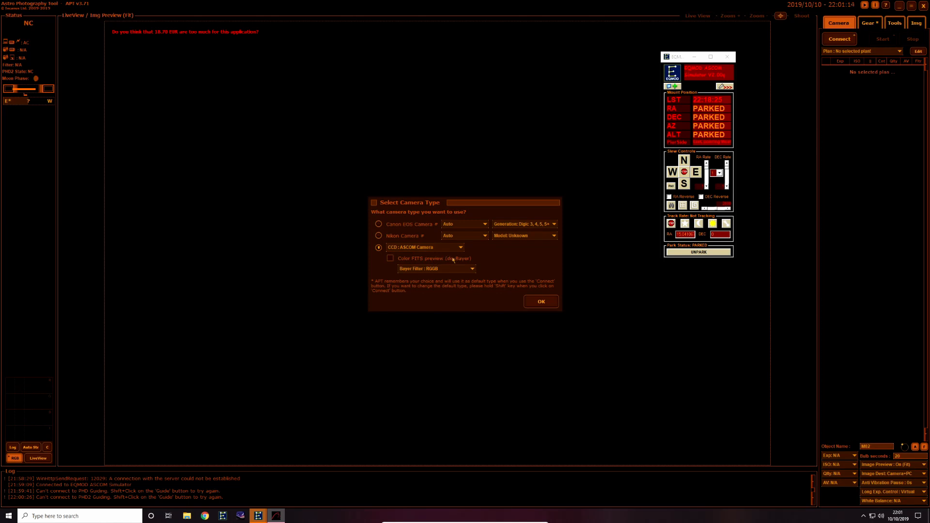
{"action": "left_click", "coordinate": [390, 258]}
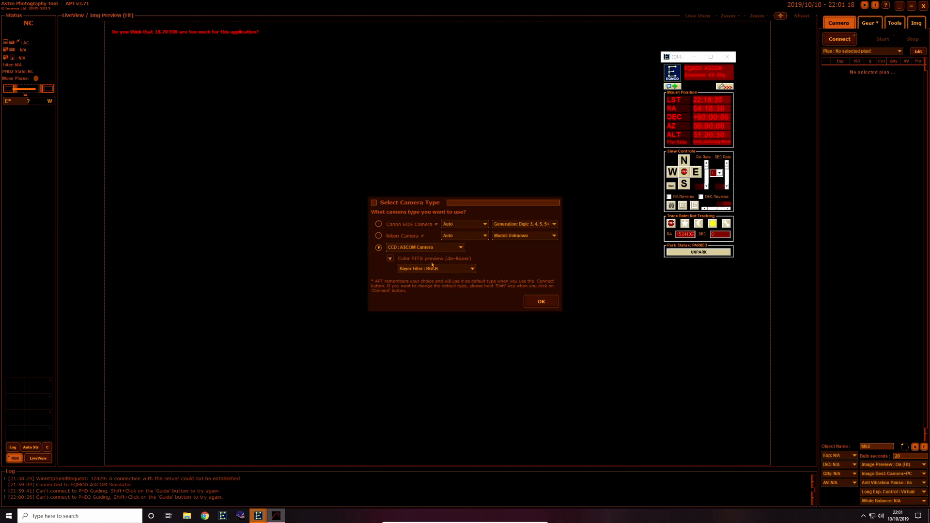
{"action": "left_click", "coordinate": [471, 269]}
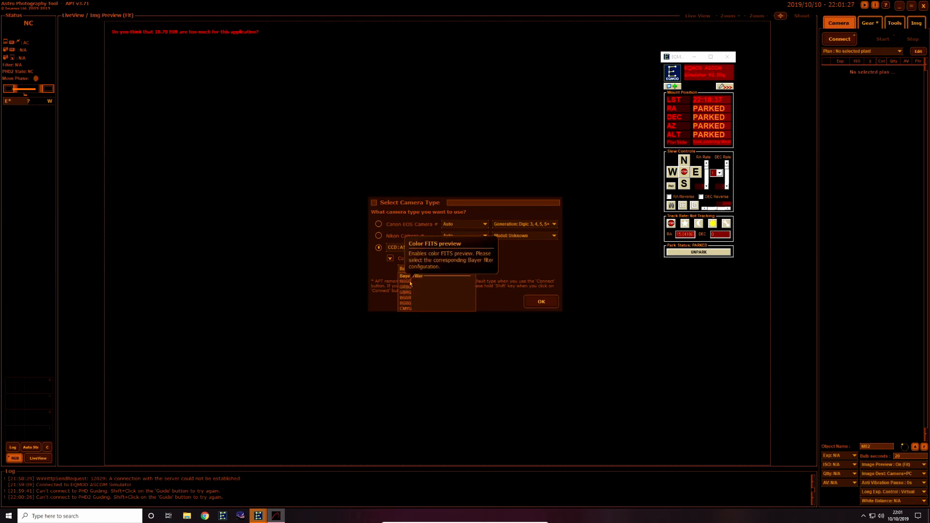
{"action": "left_click", "coordinate": [409, 280]}
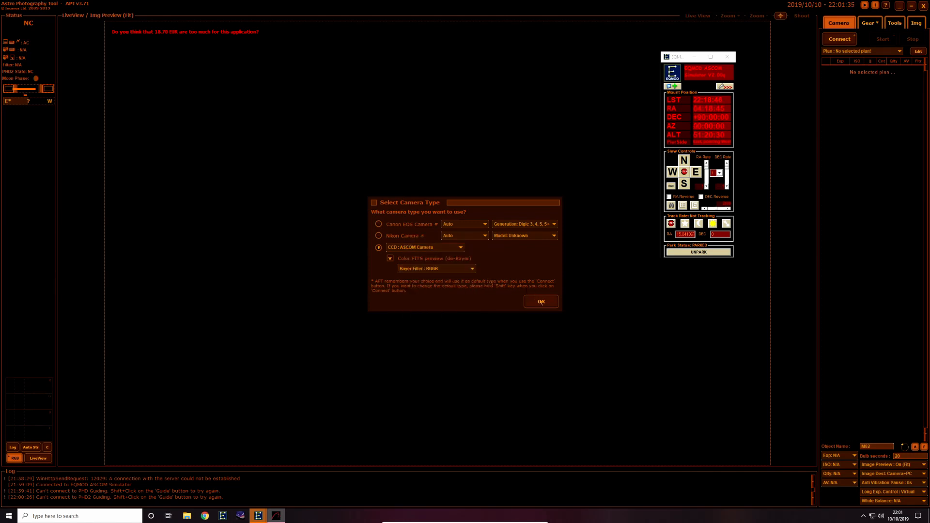
{"action": "left_click", "coordinate": [541, 300]}
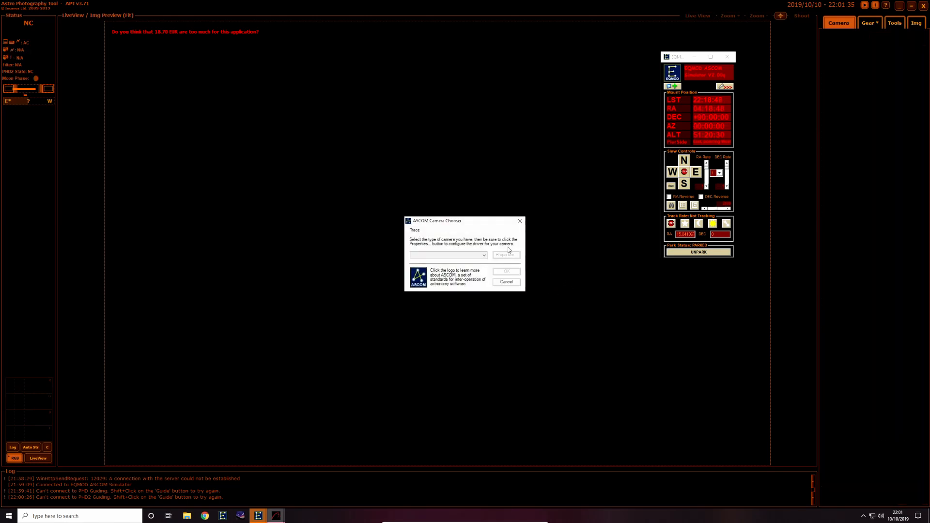
Connect the Camera V2 simulator as the ASCOM camera, accepting its default driver properties
{"action": "left_click", "coordinate": [485, 254]}
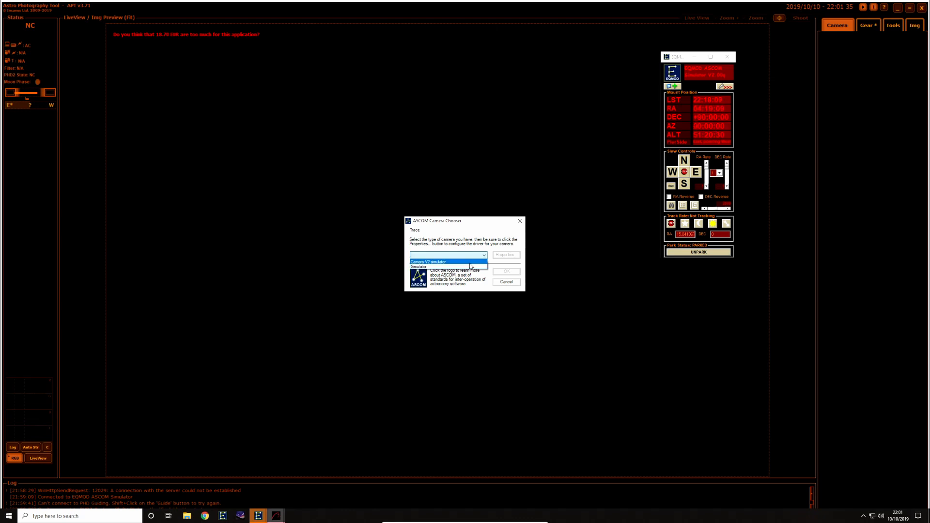
{"action": "left_click", "coordinate": [471, 263]}
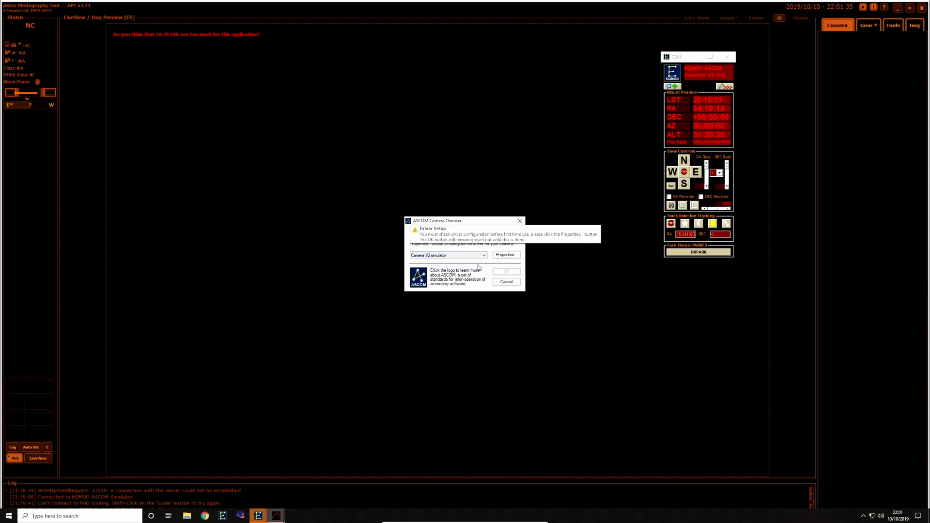
{"action": "left_click", "coordinate": [513, 257]}
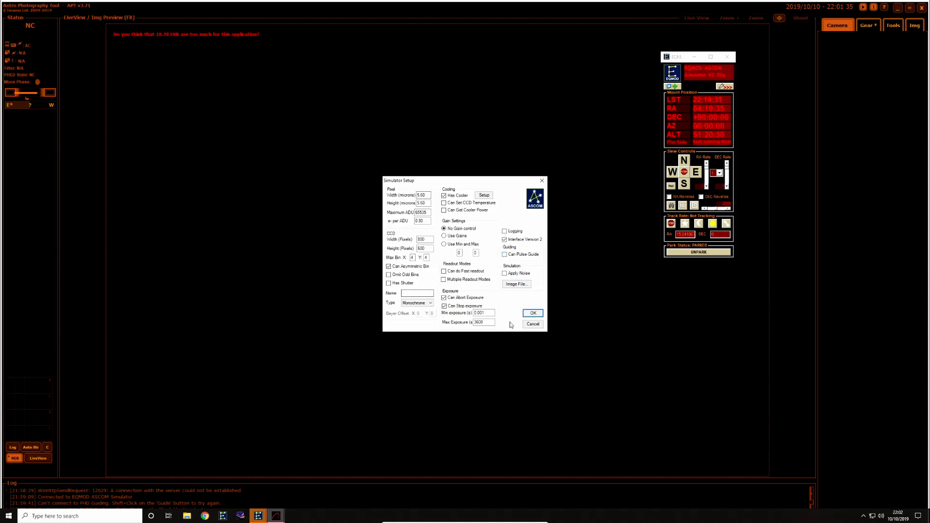
{"action": "left_click", "coordinate": [536, 313]}
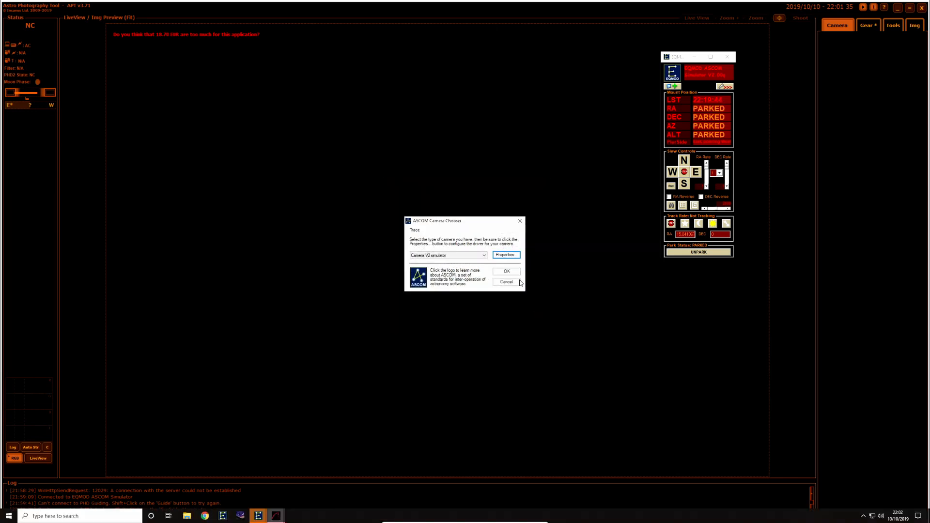
{"action": "left_click", "coordinate": [507, 271]}
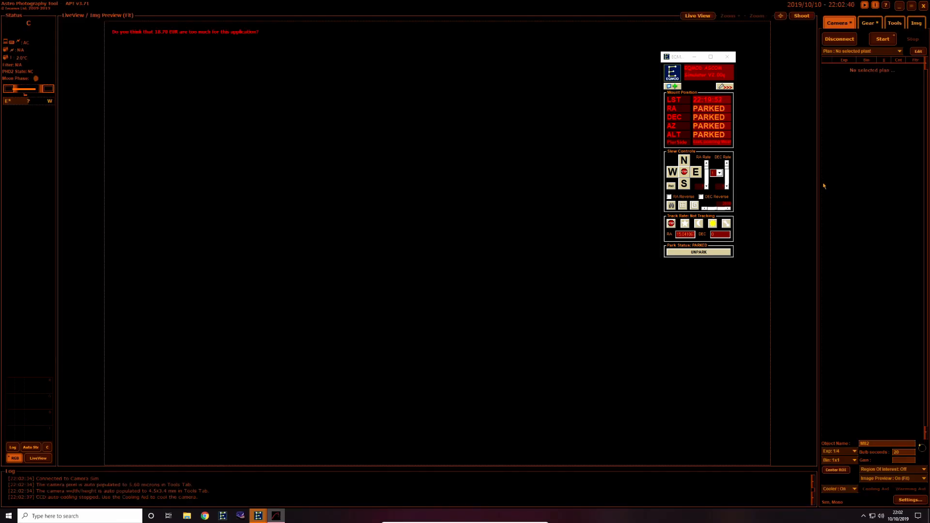
Set the focal length in the Object Calculator to 650 mm
{"action": "left_click", "coordinate": [868, 23]}
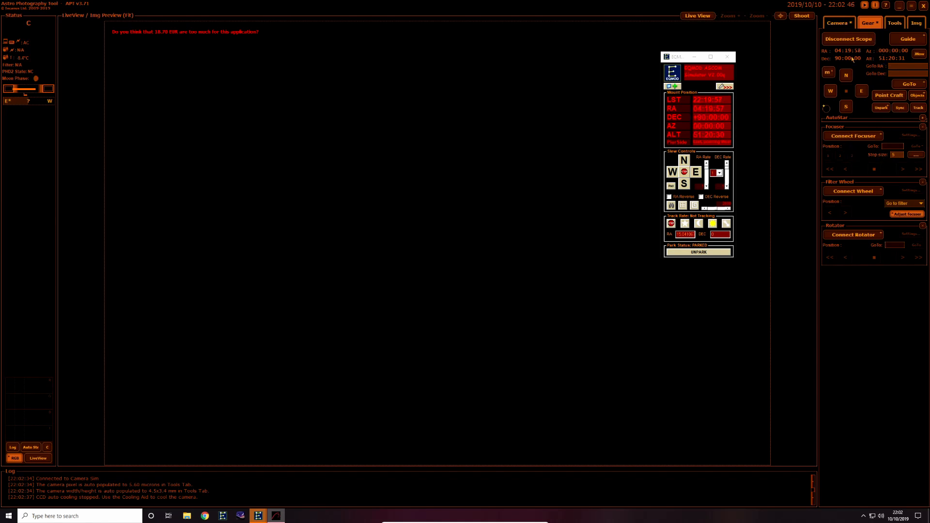
{"action": "left_click", "coordinate": [891, 22]}
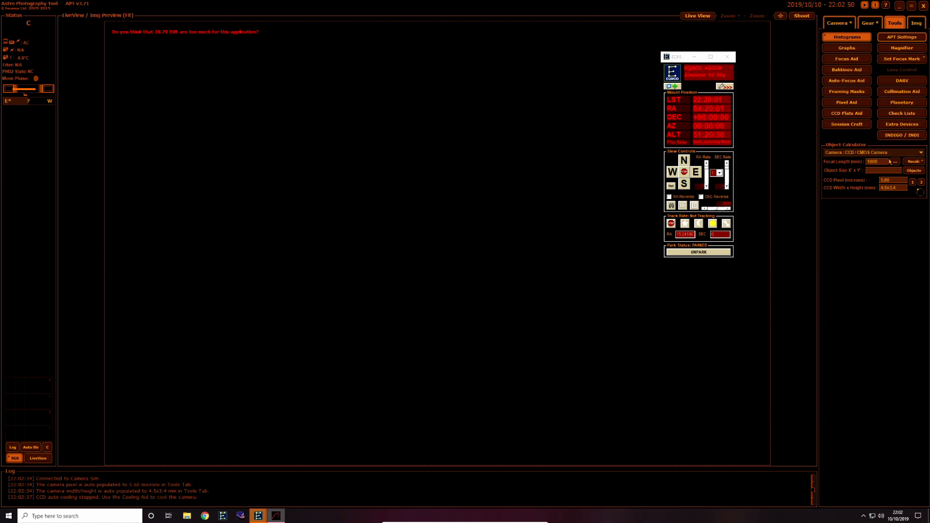
{"action": "double_click", "coordinate": [882, 163]}
{"action": "type", "text": "650"}
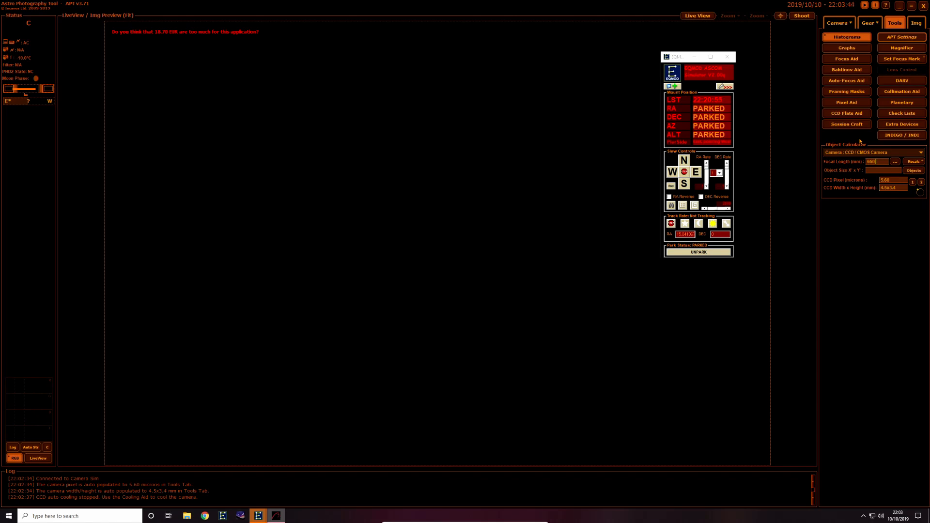
In the Point Craft settings, set the PlateSolve2 path to C:\PlateSolve2.28\PlateSolve2.28
{"action": "left_click", "coordinate": [875, 28]}
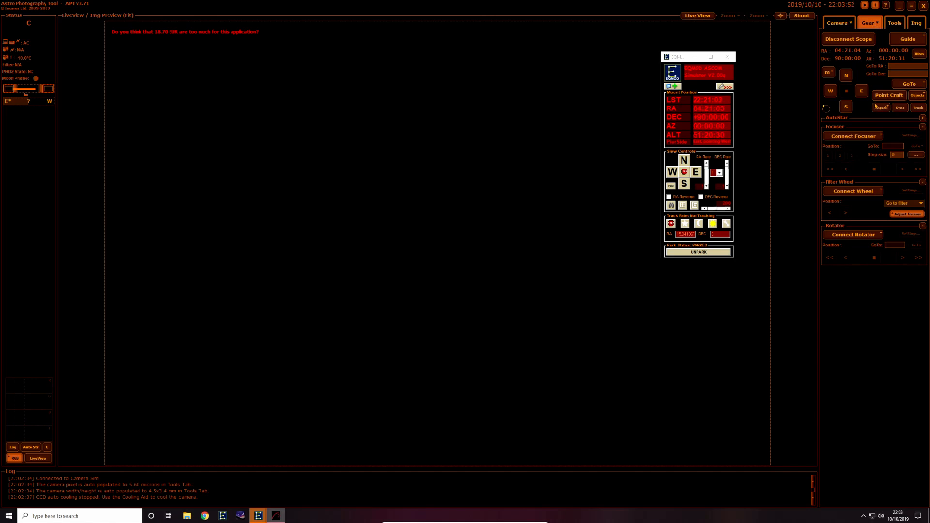
{"action": "left_click", "coordinate": [901, 97]}
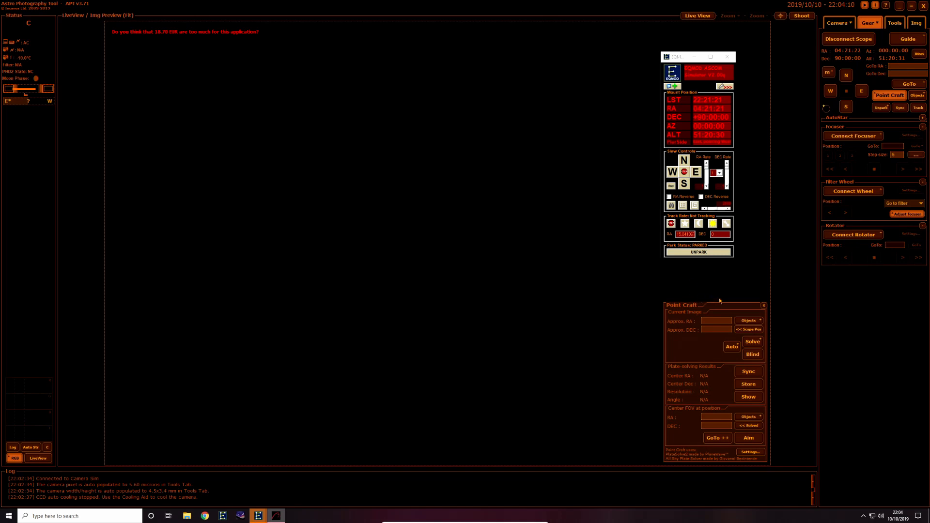
{"action": "left_click_drag", "start_coordinate": [722, 307], "coordinate": [574, 188]}
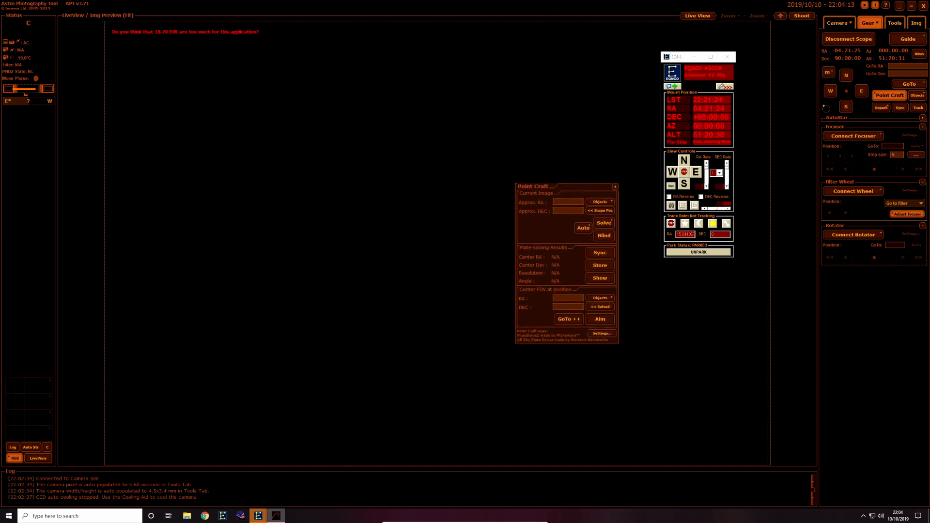
{"action": "left_click", "coordinate": [601, 334]}
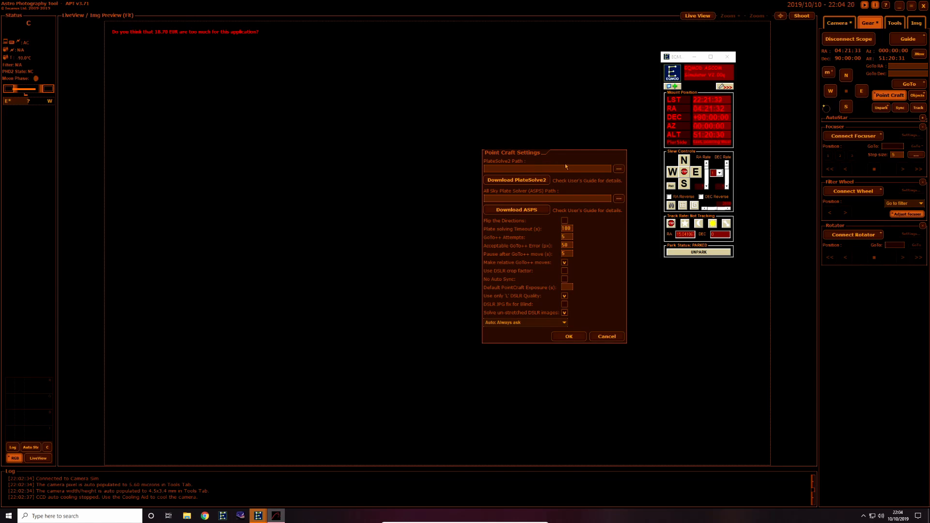
{"action": "left_click_drag", "start_coordinate": [577, 158], "coordinate": [605, 184]}
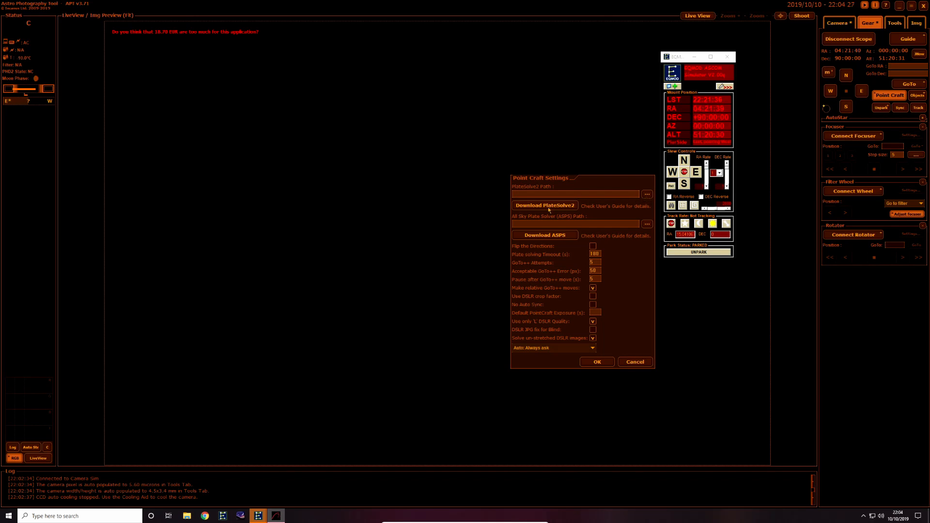
{"action": "left_click", "coordinate": [646, 194]}
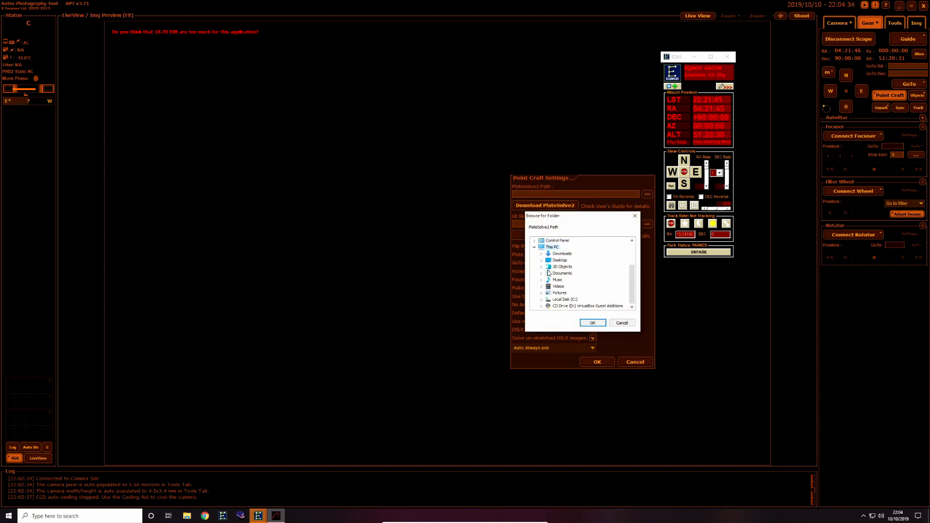
{"action": "left_click", "coordinate": [541, 300]}
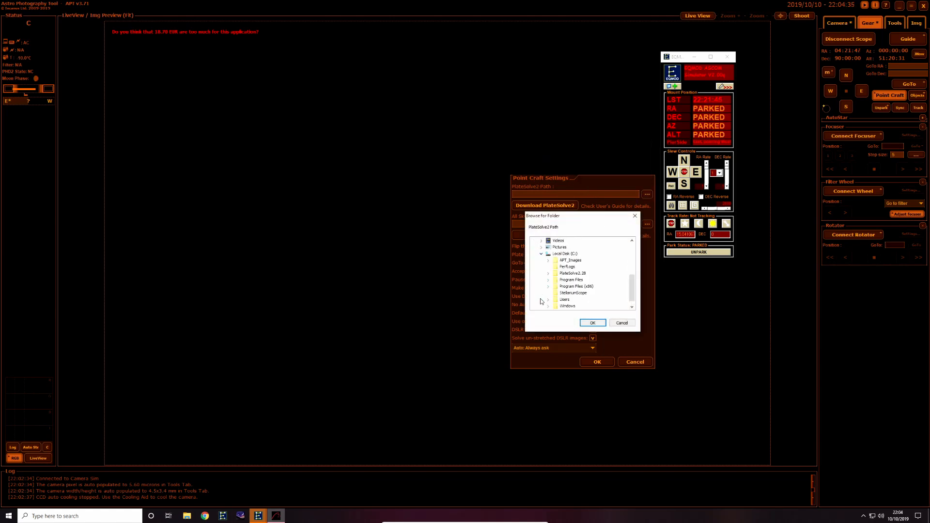
{"action": "left_click", "coordinate": [548, 274]}
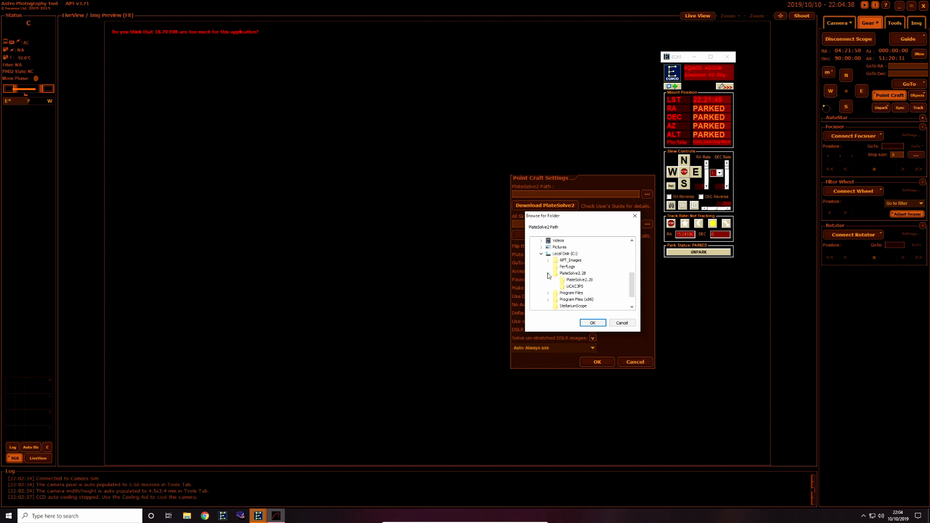
{"action": "left_click", "coordinate": [572, 280]}
{"action": "left_click", "coordinate": [594, 321]}
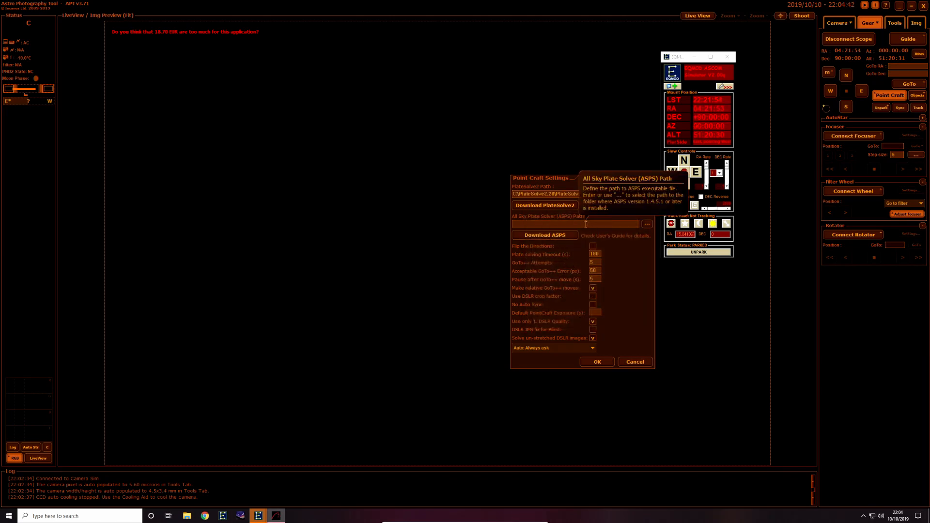
Set the All Sky Plate Solver path to C:\Program Files (x86)\PlateSolver
{"action": "left_click", "coordinate": [649, 225]}
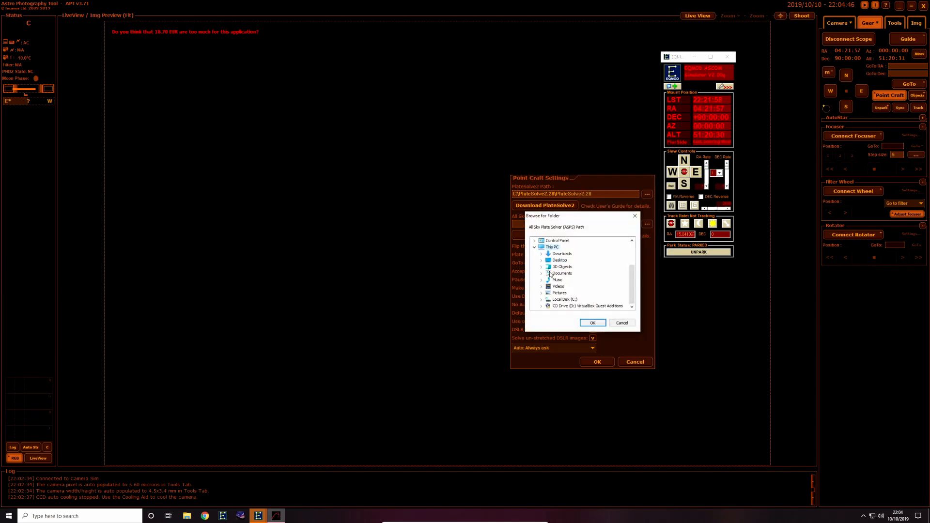
{"action": "left_click", "coordinate": [541, 300]}
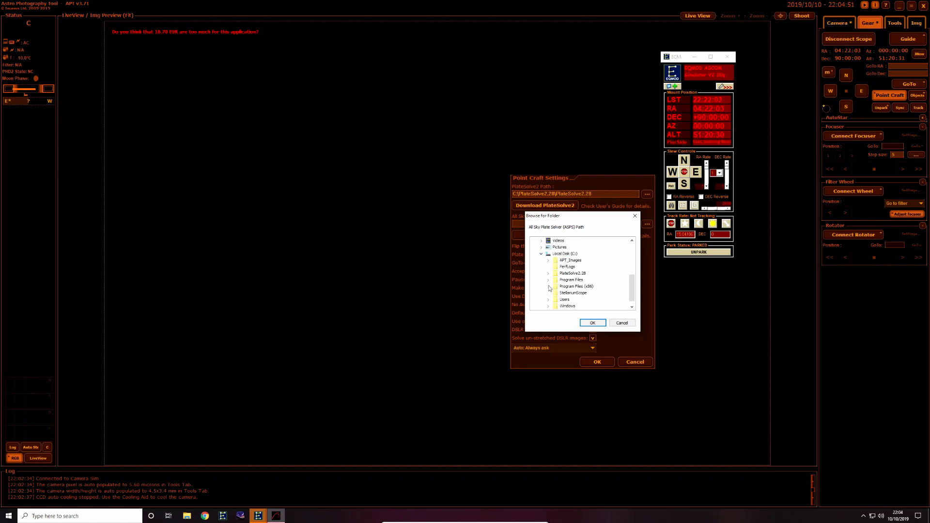
{"action": "left_click", "coordinate": [550, 287]}
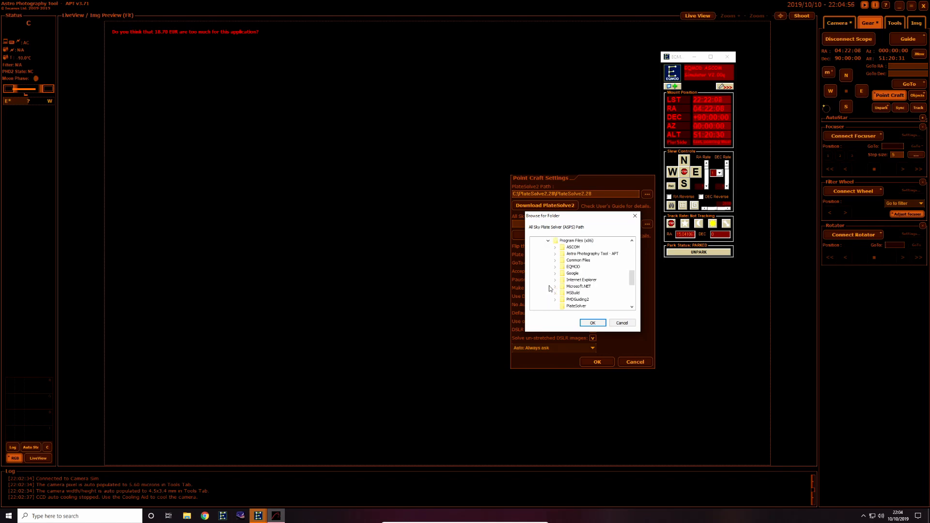
{"action": "scroll", "coordinate": [550, 288], "scroll_direction": "down", "scroll_amount": 2}
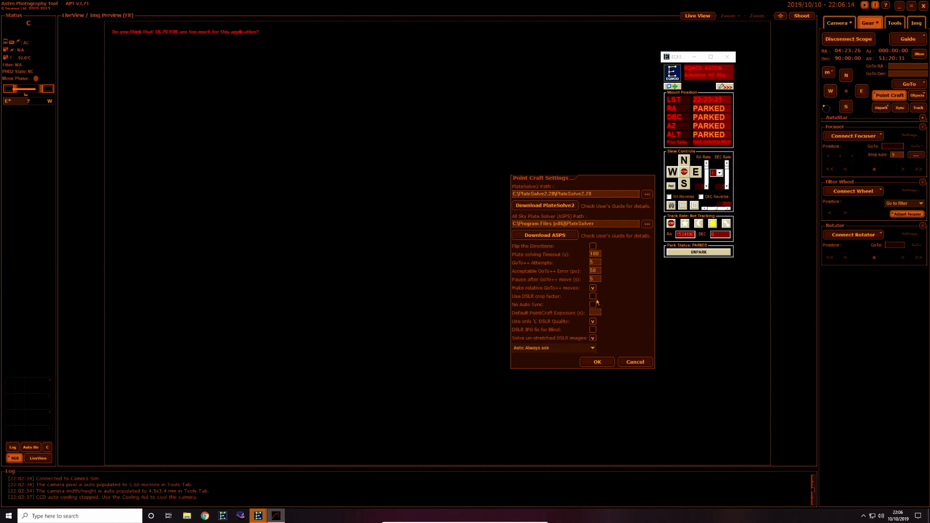
Leave the DSLR crop factor option off, set the default PointCraft exposure to 10 s, and save the Point Craft settings
{"action": "left_click", "coordinate": [593, 297]}
{"action": "left_click", "coordinate": [593, 297]}
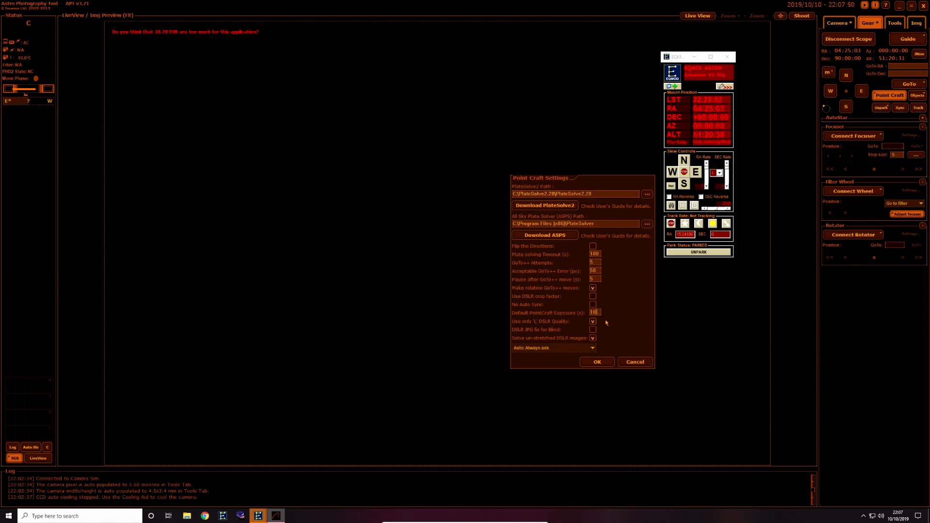
{"action": "left_click", "coordinate": [610, 365]}
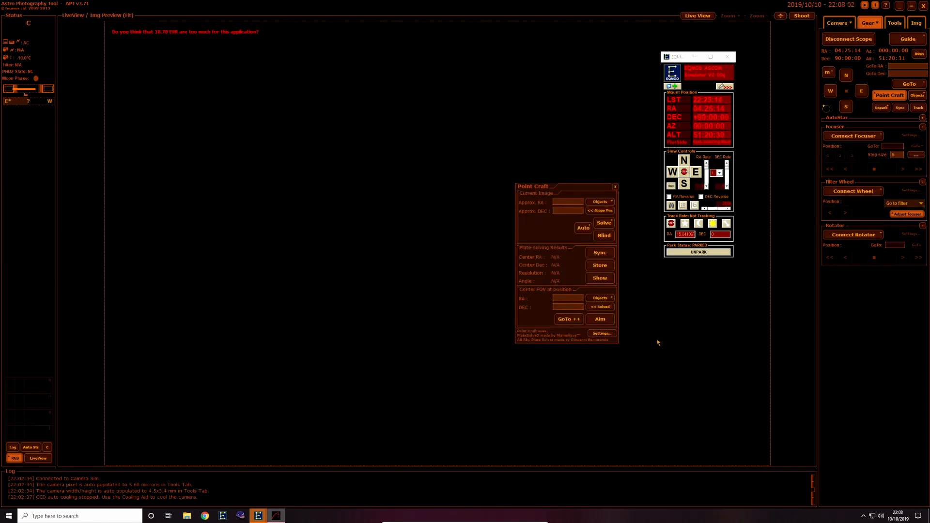
Close the Point Craft window and exit Astro Photography Tool without disconnecting the camera
{"action": "left_click", "coordinate": [616, 188]}
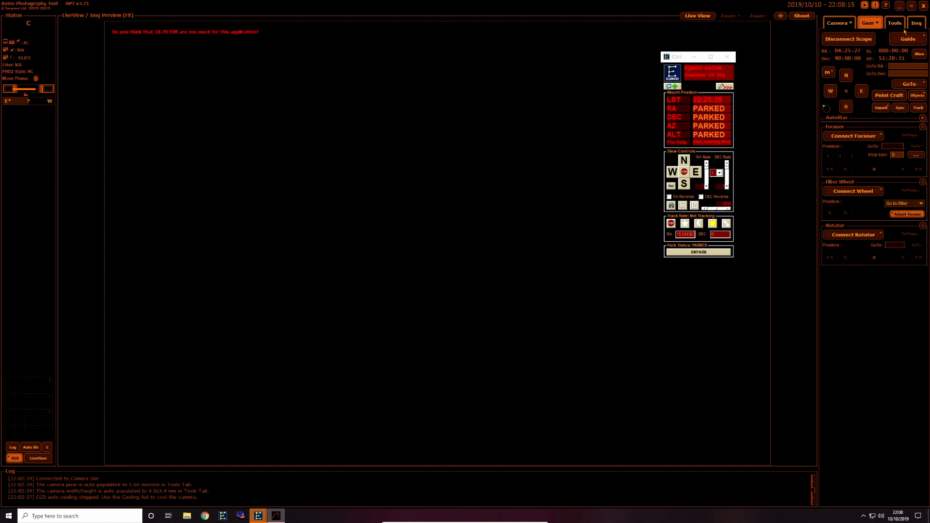
{"action": "left_click", "coordinate": [924, 6]}
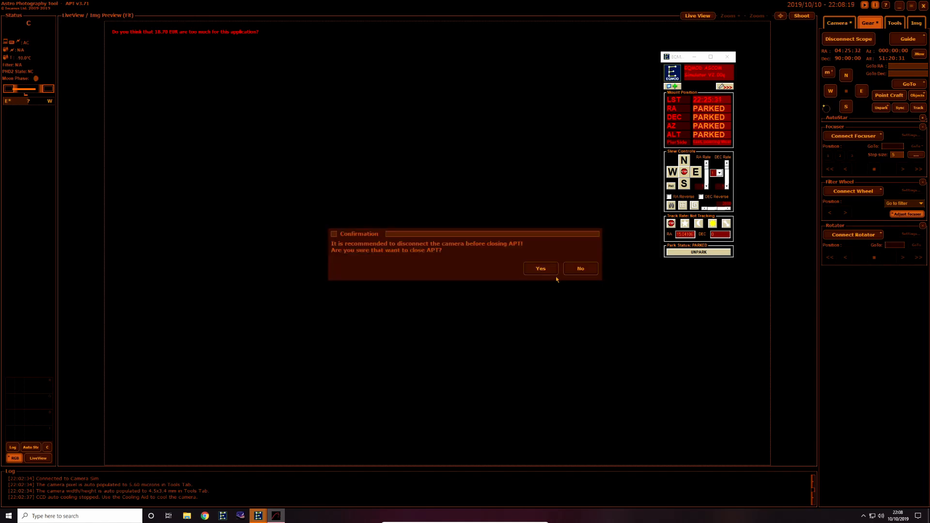
{"action": "left_click", "coordinate": [552, 268]}
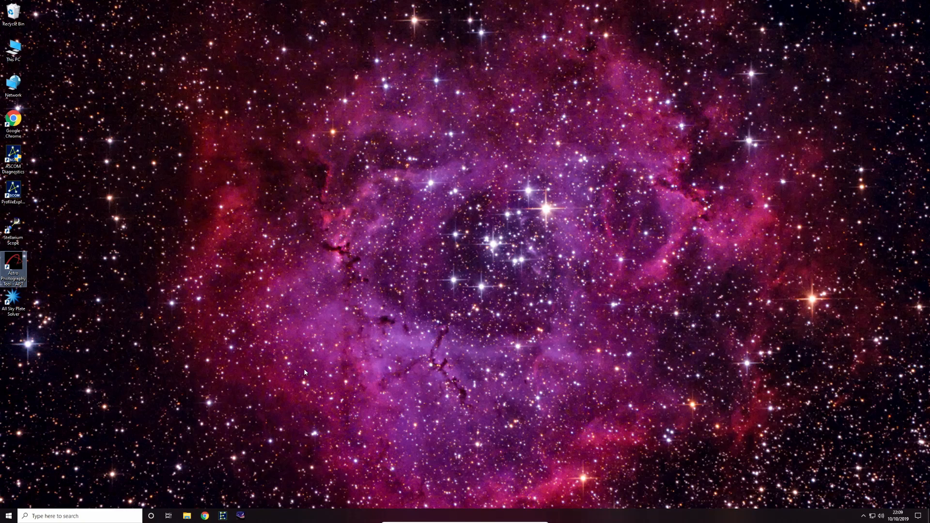
Create a desktop shortcut for PHD Guiding 2 from its program entry
{"action": "key", "text": "super"}
{"action": "left_click_drag", "start_coordinate": [53, 372], "coordinate": [233, 257]}
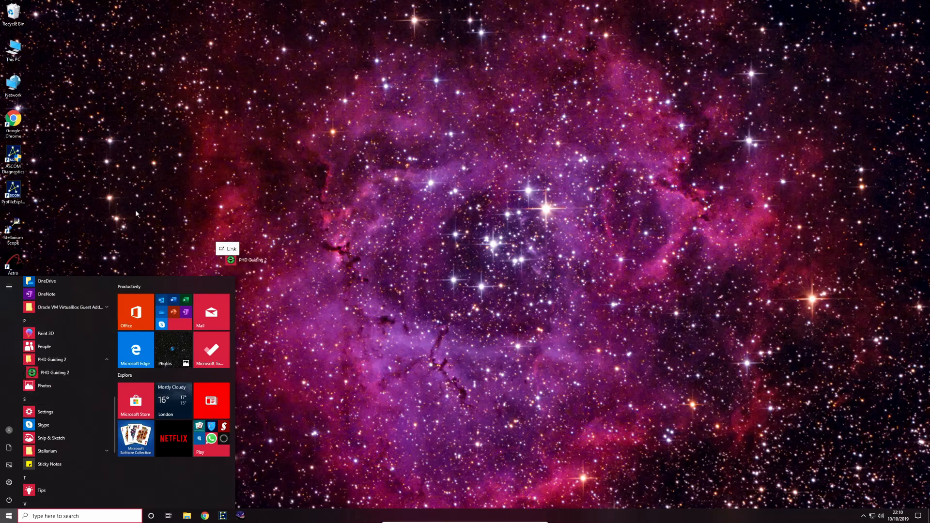
{"action": "left_click_drag", "start_coordinate": [136, 214], "coordinate": [57, 34]}
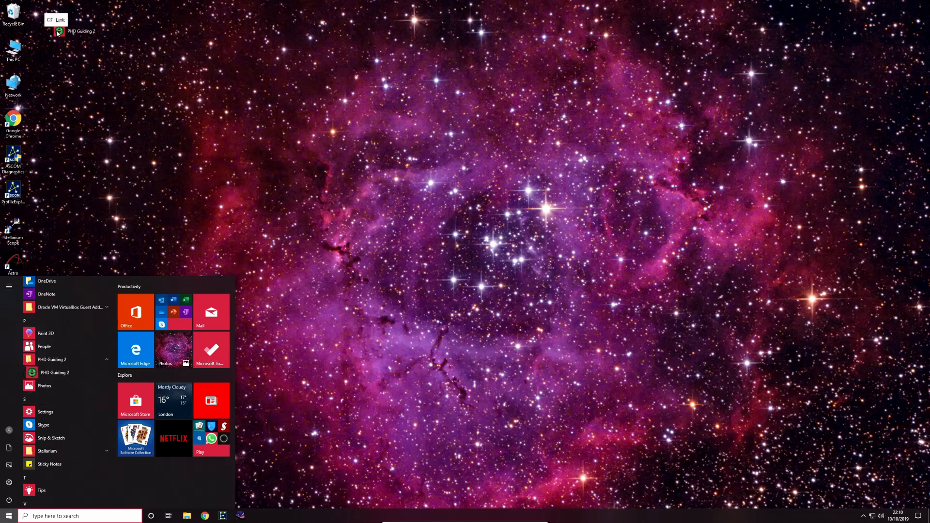
{"action": "left_click_drag", "start_coordinate": [57, 33], "coordinate": [55, 31]}
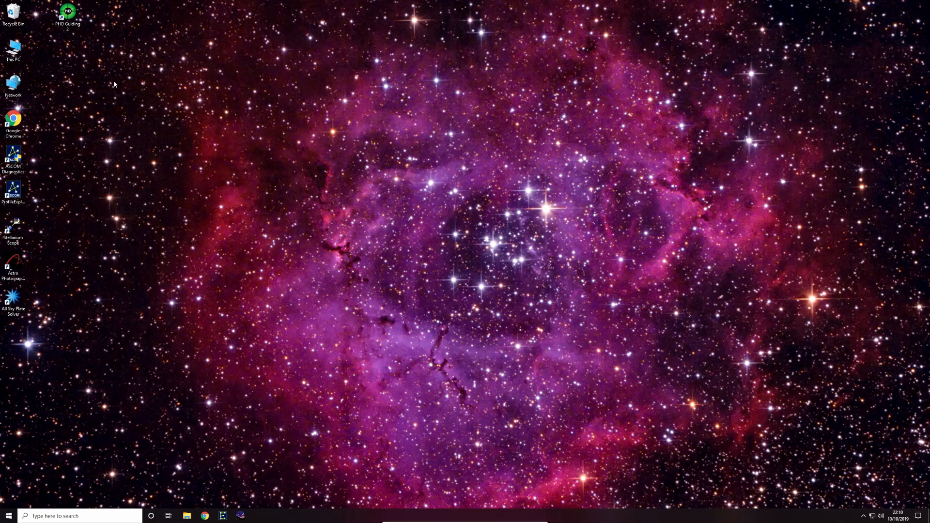
Launch PHD2, connect the ASCOM camera simulator and EQMOD mount simulator, start looping exposures, and minimise it
{"action": "double_click", "coordinate": [68, 14]}
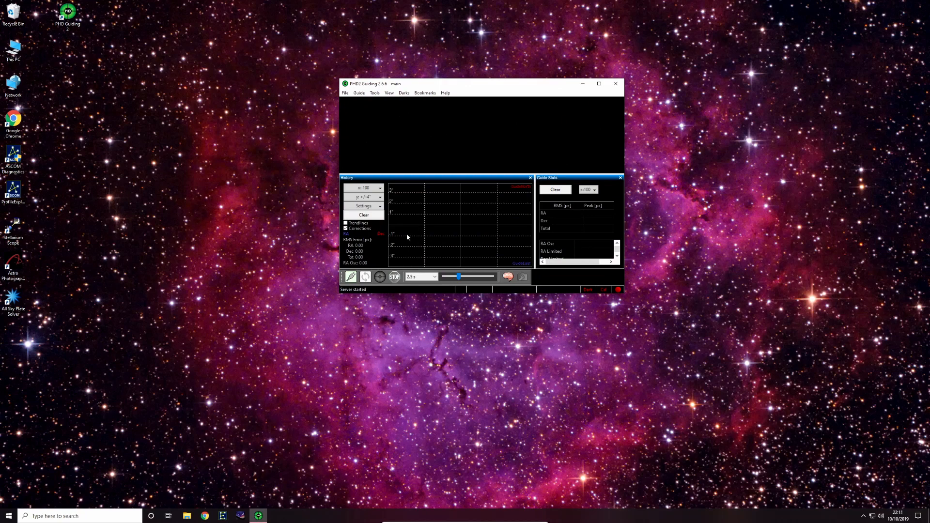
{"action": "left_click", "coordinate": [351, 277]}
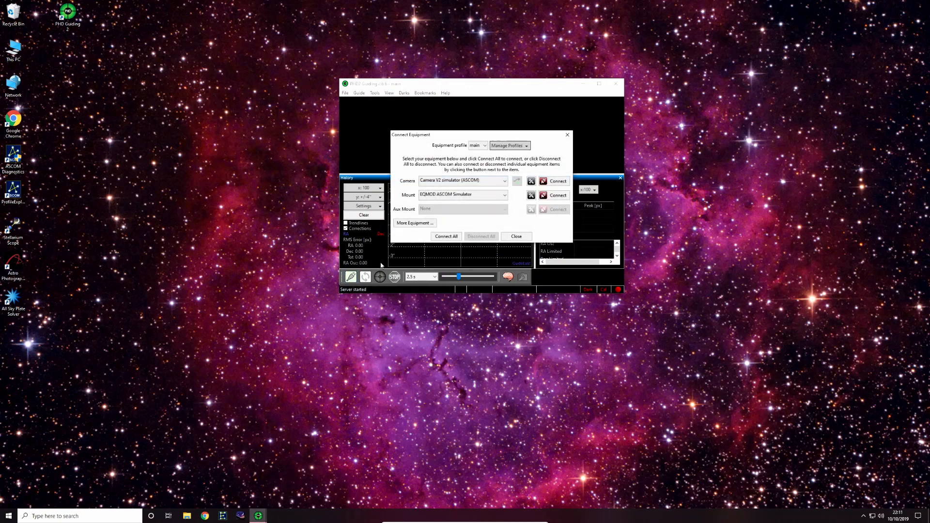
{"action": "left_click", "coordinate": [447, 236]}
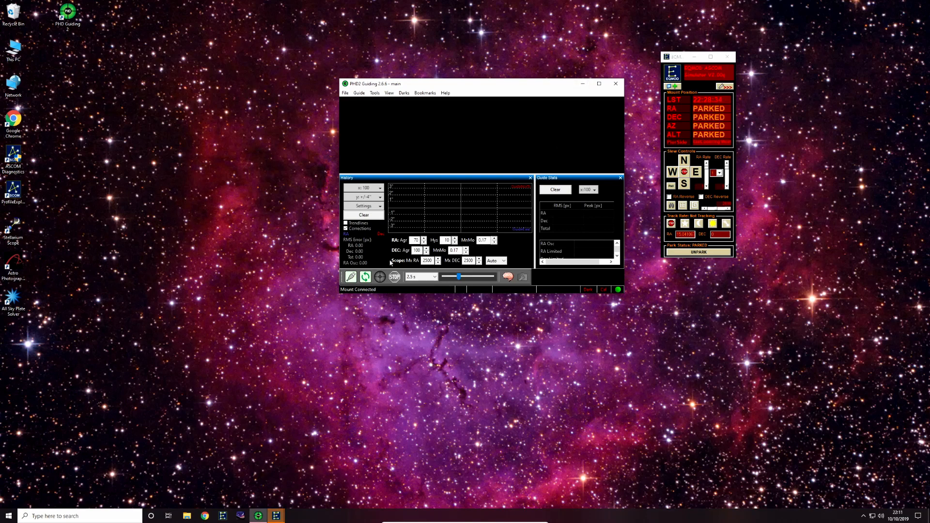
{"action": "left_click", "coordinate": [365, 277]}
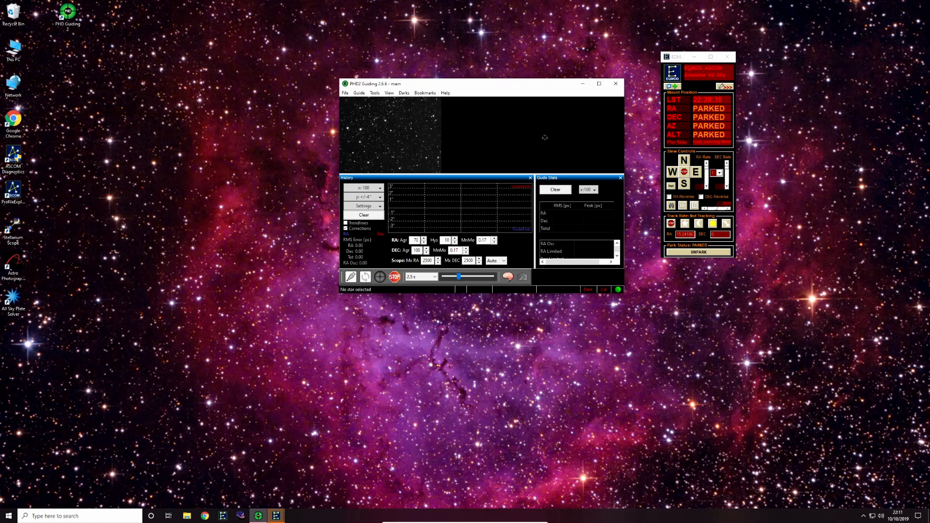
{"action": "left_click", "coordinate": [584, 84]}
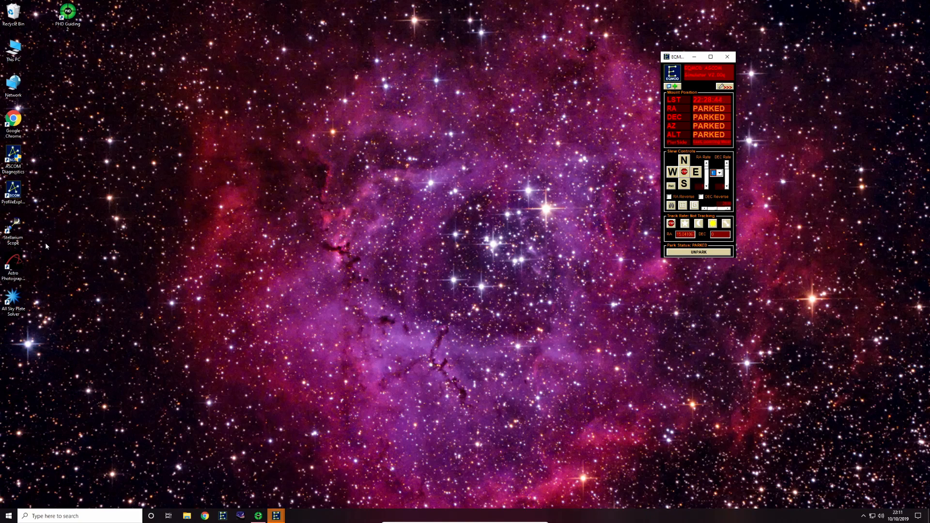
Launch StellariumScope, take Stellarium out of full-screen mode, minimise both windows, and start Astro Photography Tool
{"action": "double_click", "coordinate": [16, 229]}
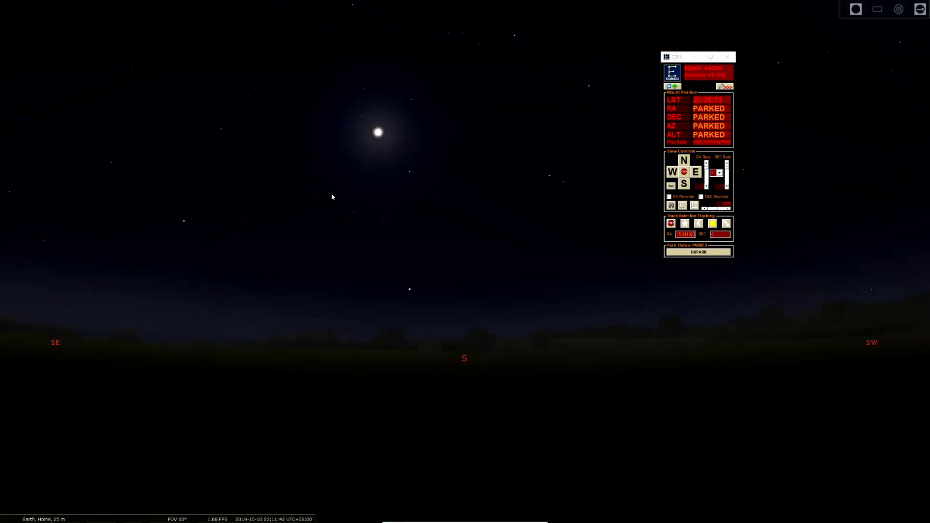
{"action": "mouse_move", "coordinate": [270, 520]}
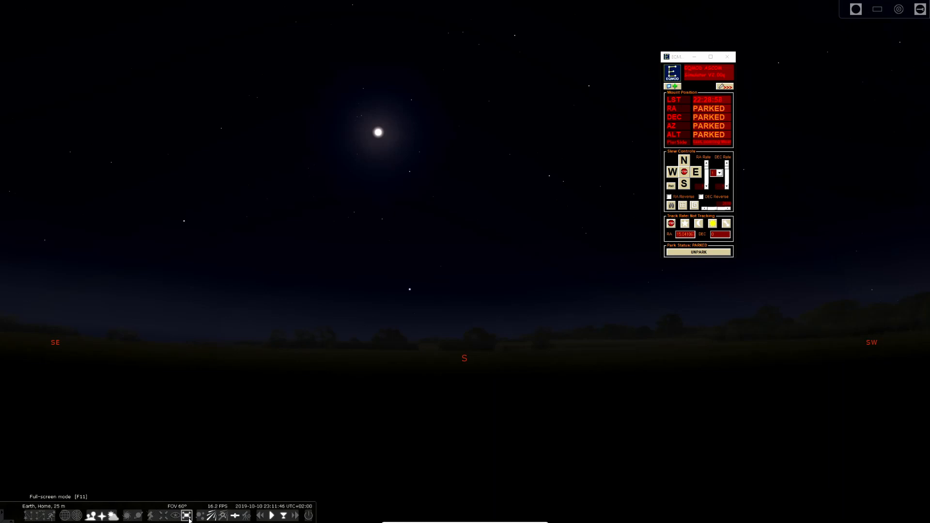
{"action": "left_click", "coordinate": [187, 516]}
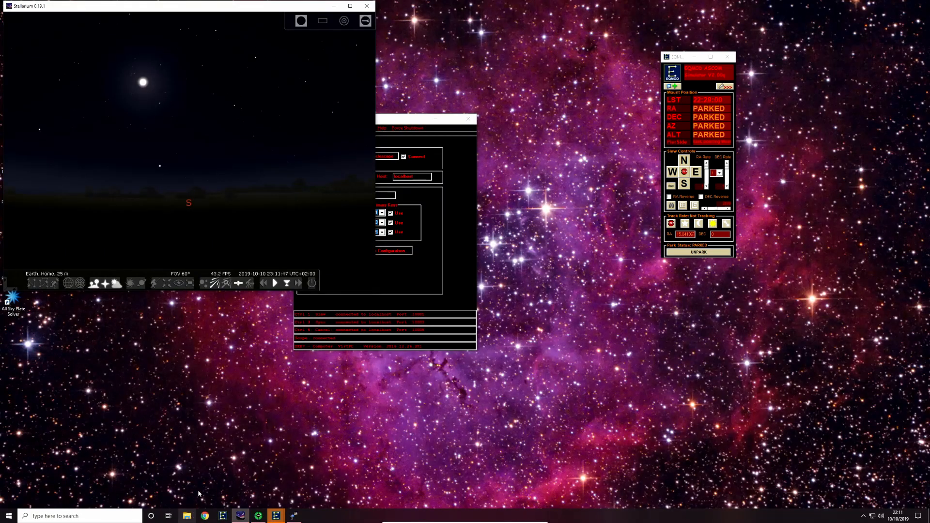
{"action": "left_click", "coordinate": [334, 7]}
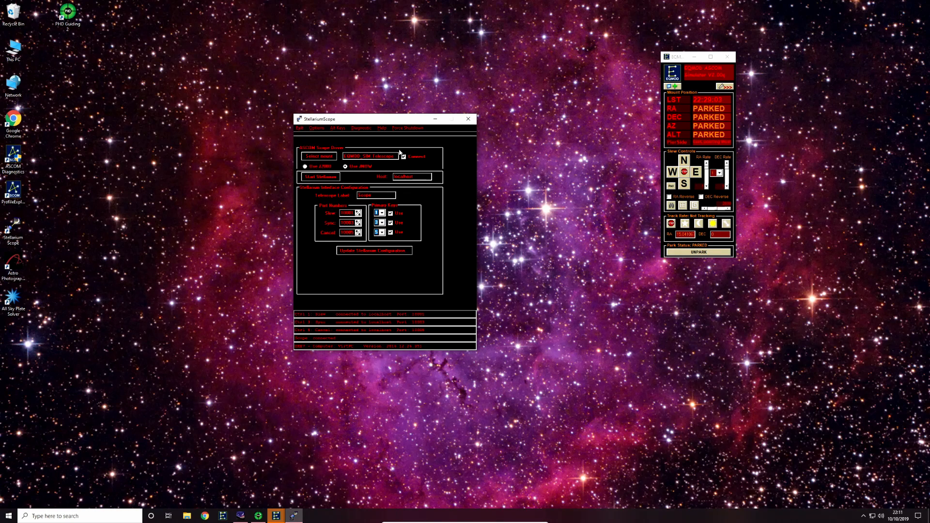
{"action": "left_click", "coordinate": [434, 120]}
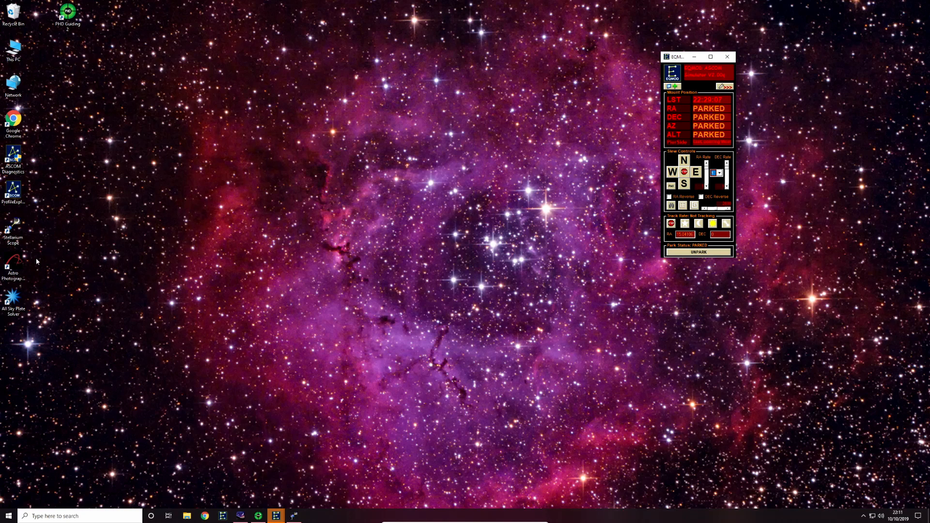
{"action": "double_click", "coordinate": [14, 264]}
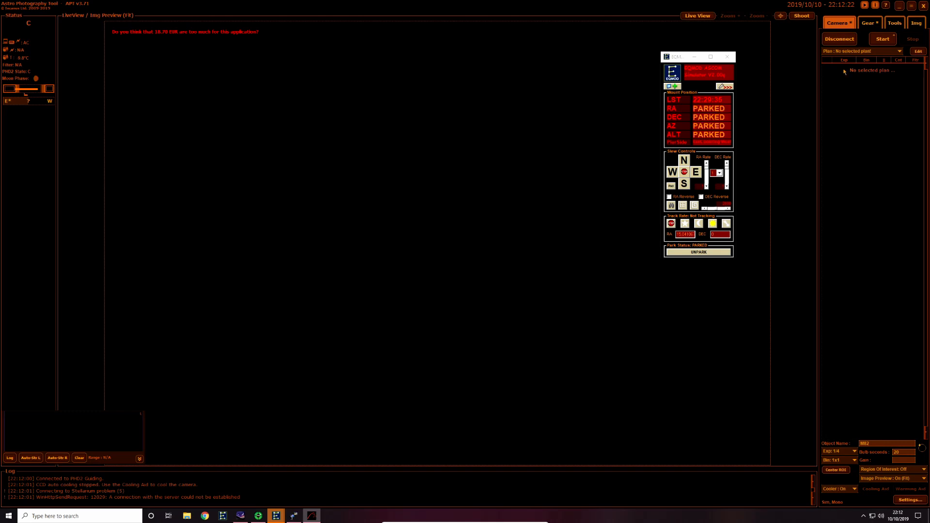
Stop the looping exposures in PHD2, disconnect all its equipment, and close PHD2
{"action": "left_click", "coordinate": [260, 518]}
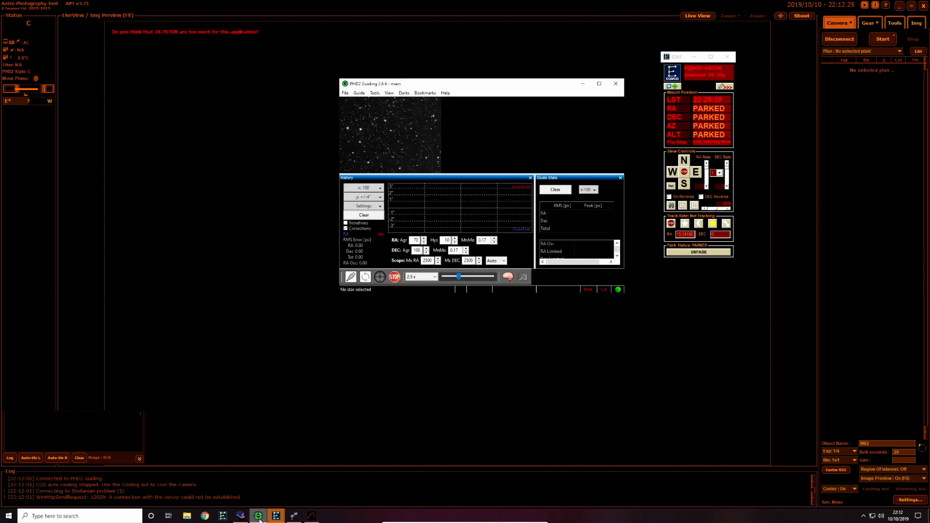
{"action": "left_click", "coordinate": [396, 277]}
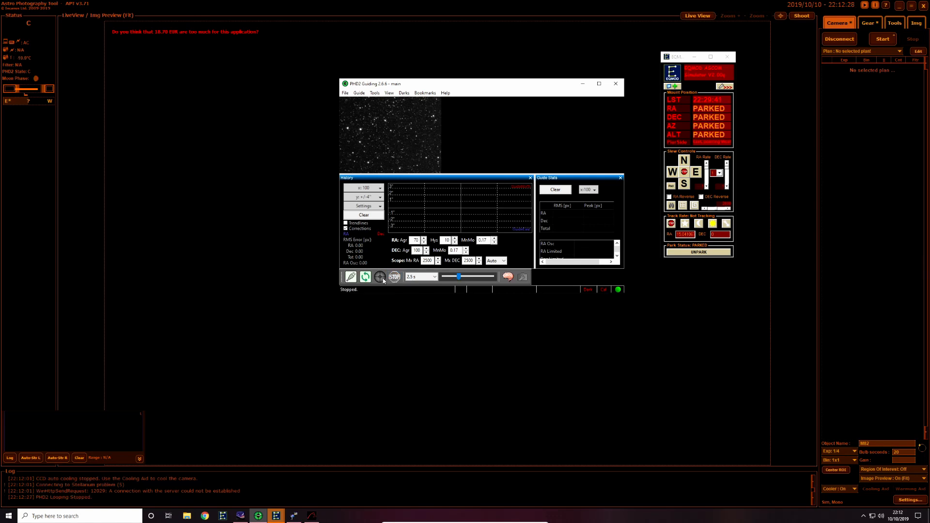
{"action": "left_click", "coordinate": [350, 278]}
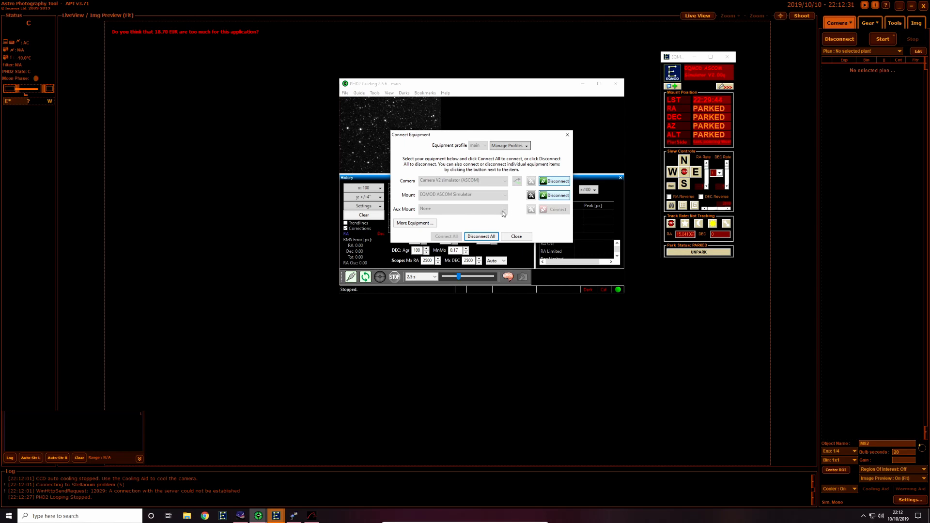
{"action": "left_click", "coordinate": [489, 237]}
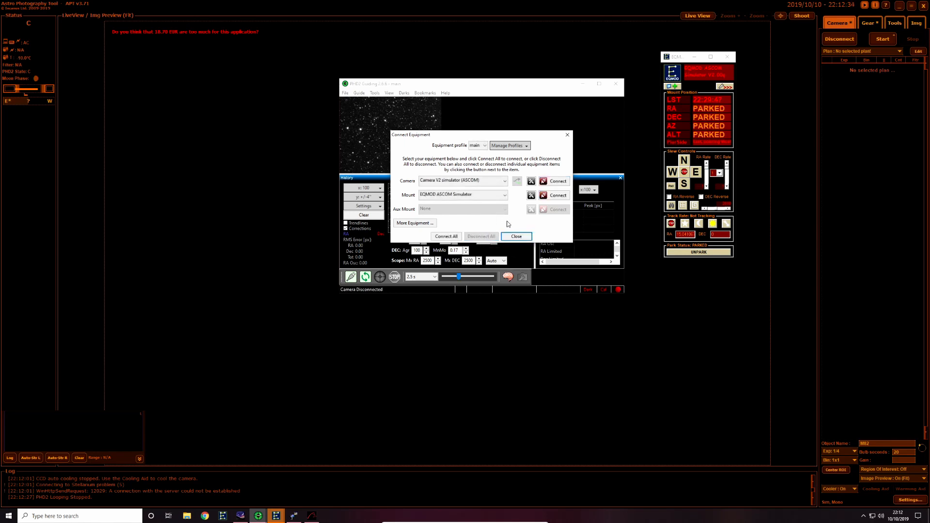
{"action": "left_click", "coordinate": [527, 238]}
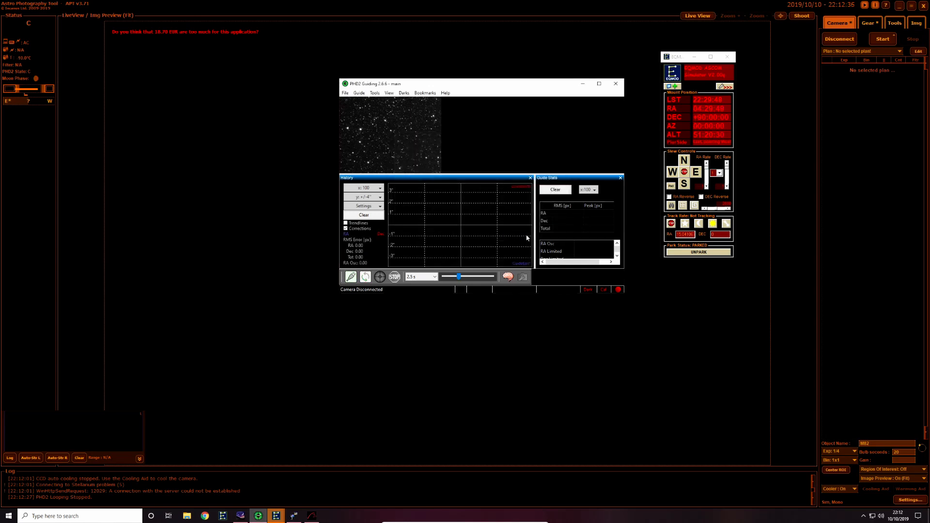
{"action": "left_click", "coordinate": [616, 85]}
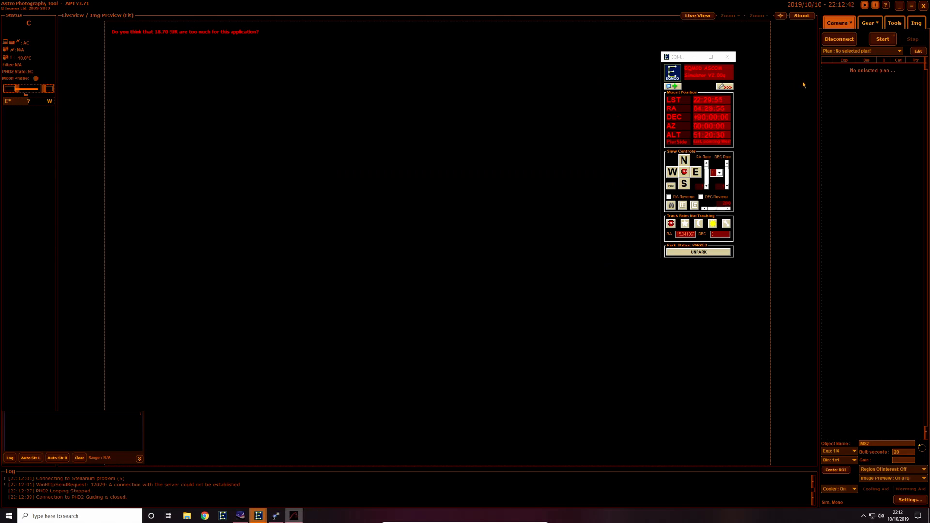
Exit Astro Photography Tool, confirming the closure with the camera still connected
{"action": "left_click", "coordinate": [924, 6]}
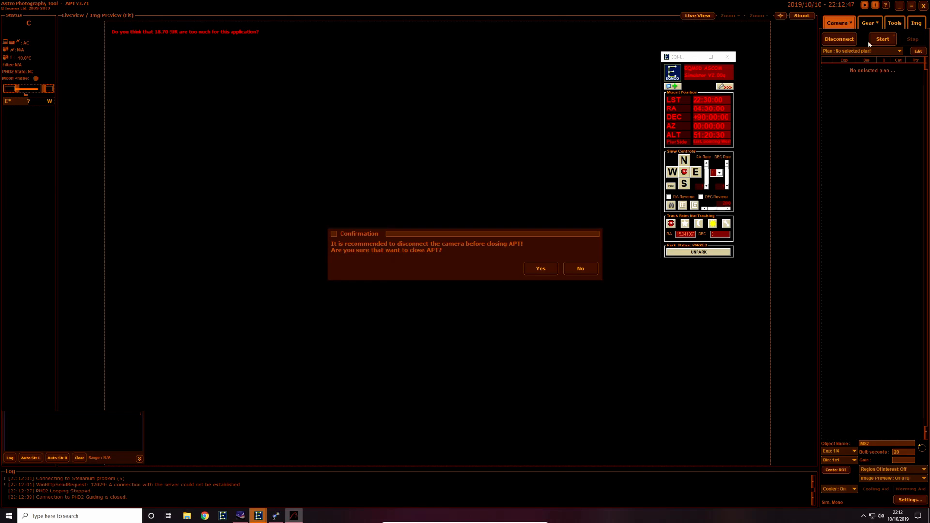
{"action": "left_click", "coordinate": [542, 269]}
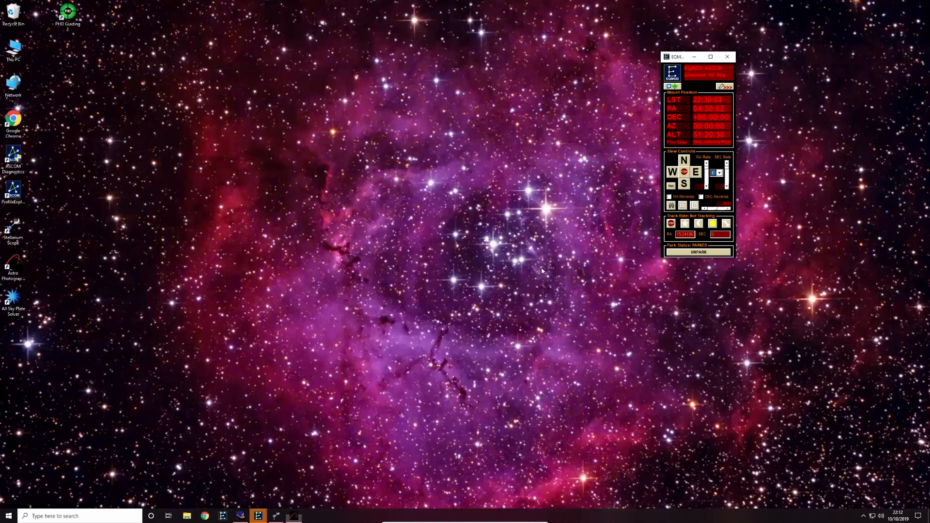
Switch to StellariumScope and disconnect the EQMOD simulator mount
{"action": "left_click", "coordinate": [277, 517]}
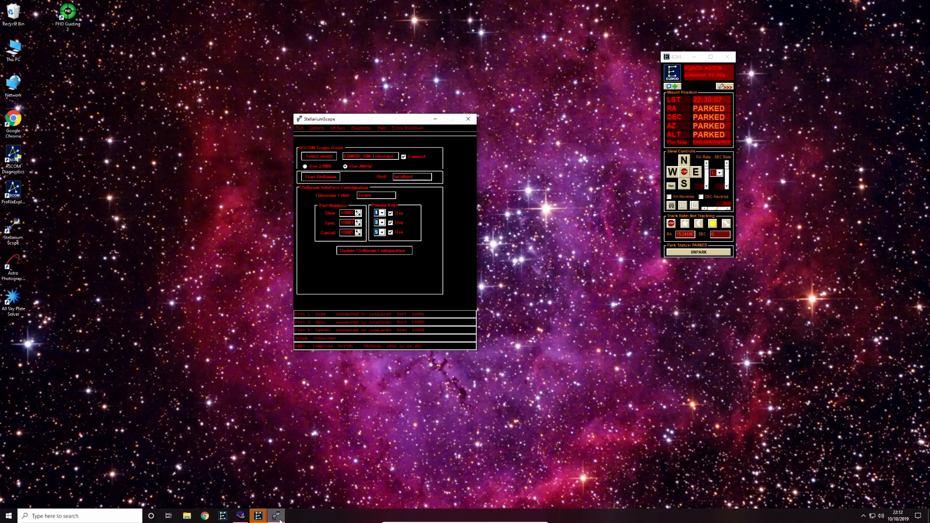
{"action": "left_click", "coordinate": [404, 156]}
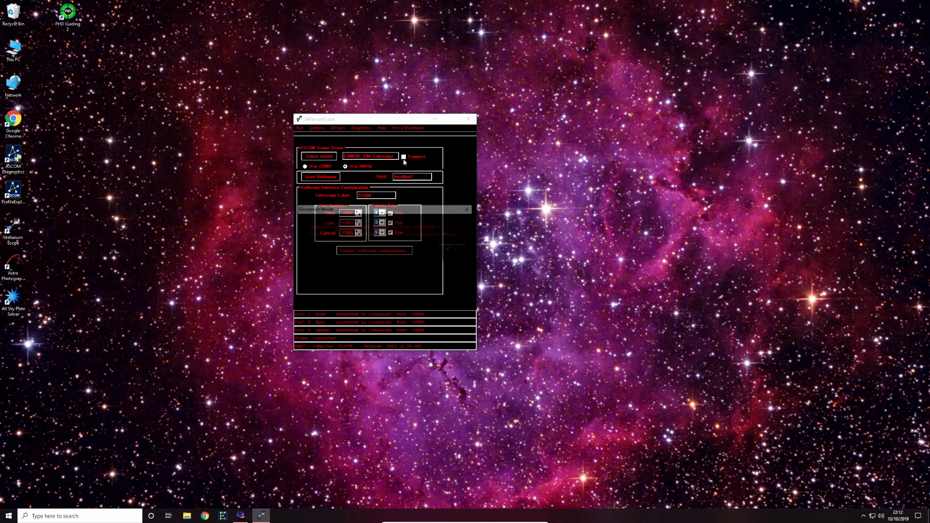
{"action": "left_click", "coordinate": [457, 249]}
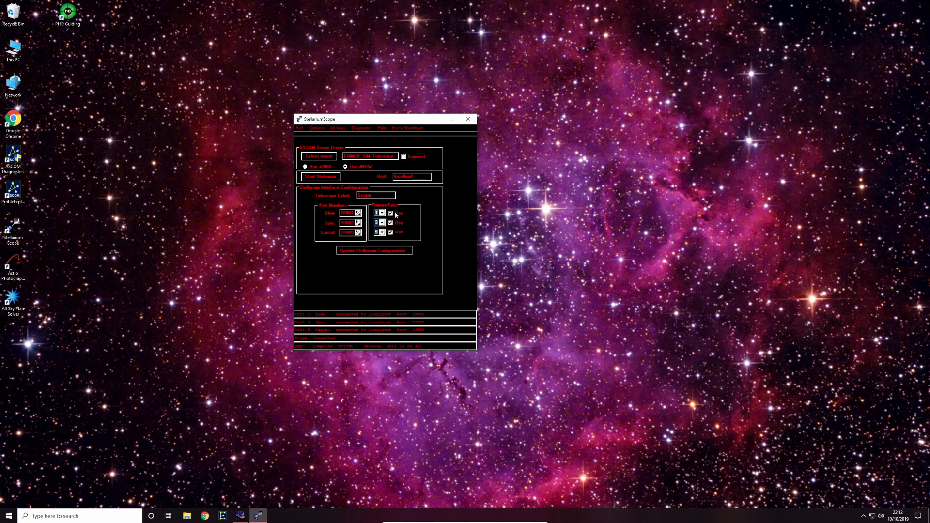
Close Stellarium and shut down StellariumScope, confirming the shutdown
{"action": "left_click", "coordinate": [241, 515]}
{"action": "left_click", "coordinate": [367, 6]}
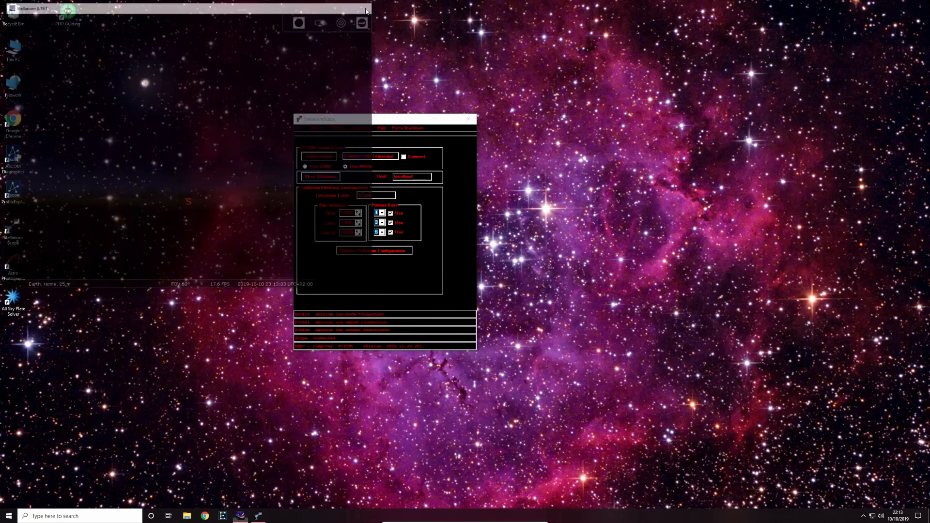
{"action": "left_click", "coordinate": [299, 129]}
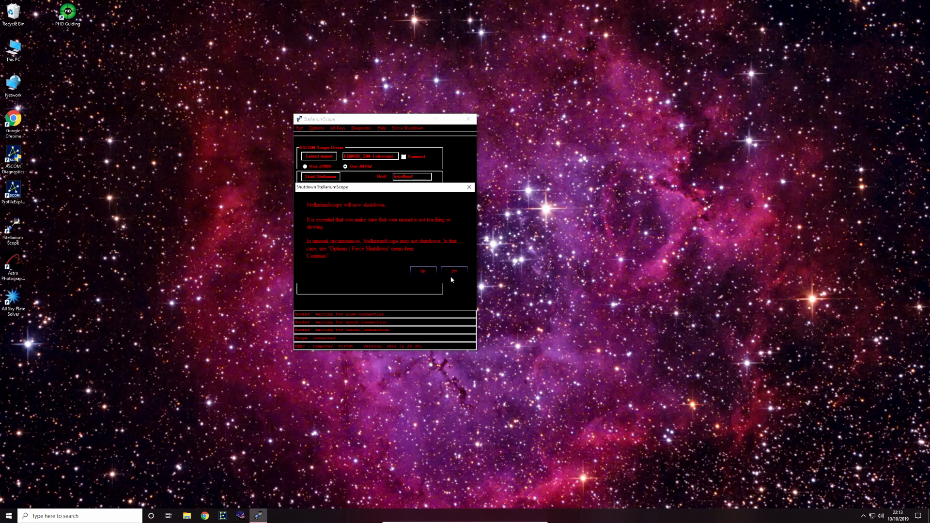
{"action": "left_click", "coordinate": [453, 271]}
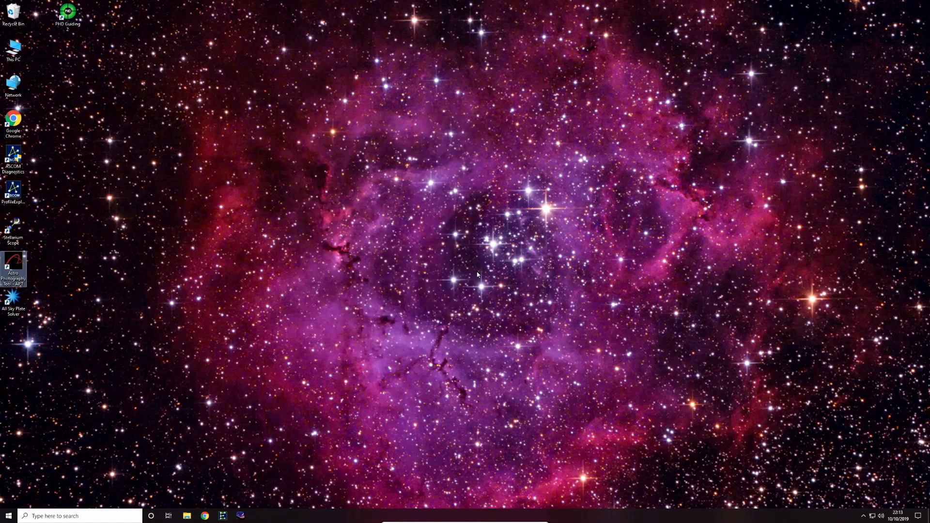